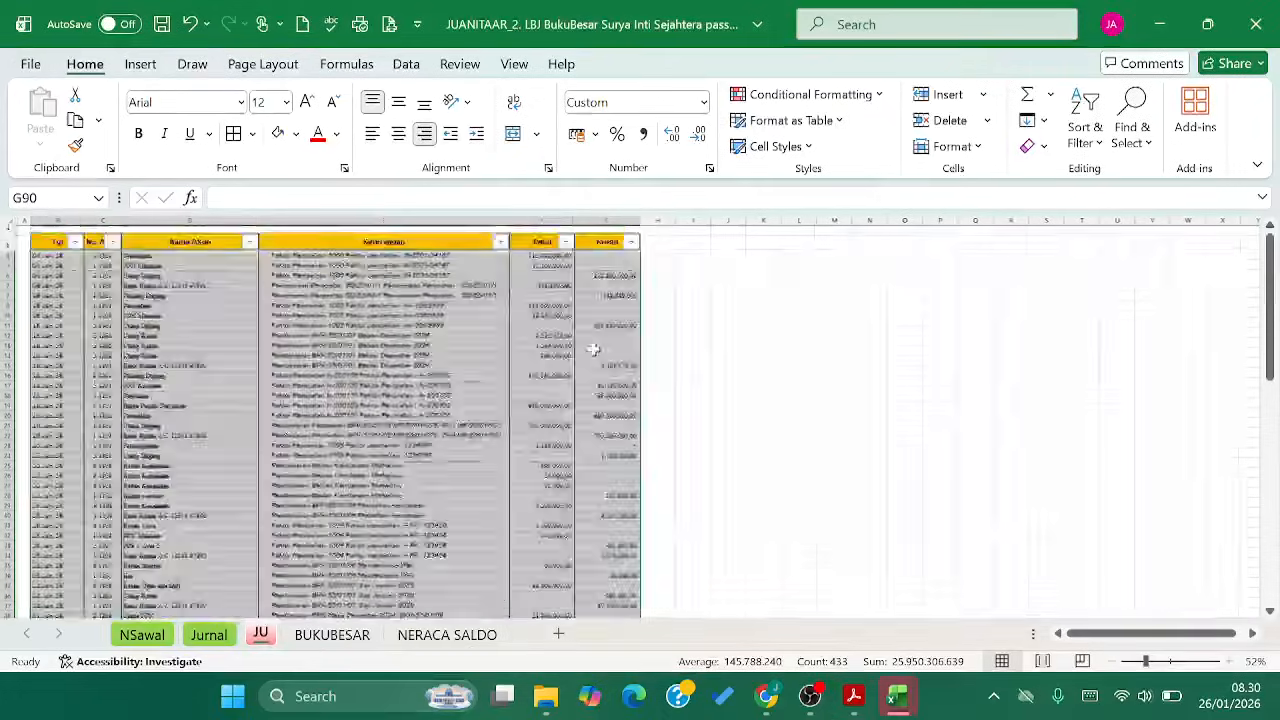
Select the whole journal table on the JU sheet, from the Tgl header in B5 to G90
scroll(593, 348, down, 10)
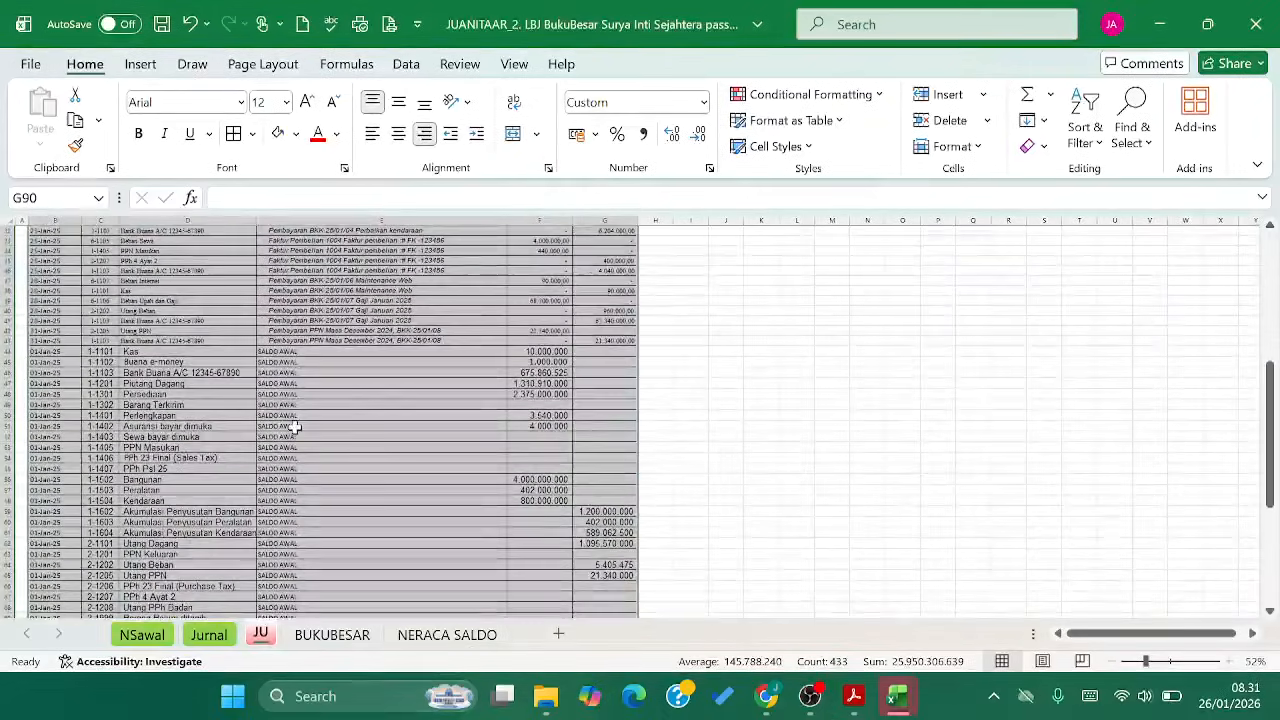
scroll(295, 427, up, 10)
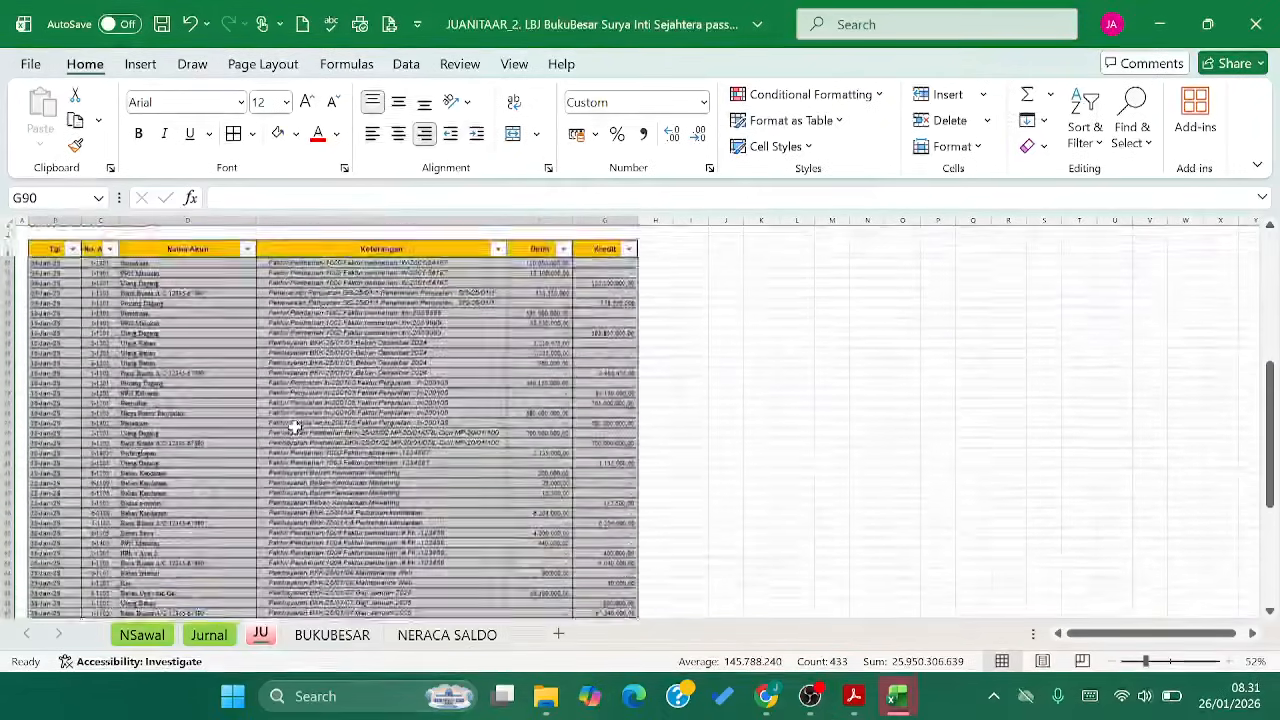
click(52, 279)
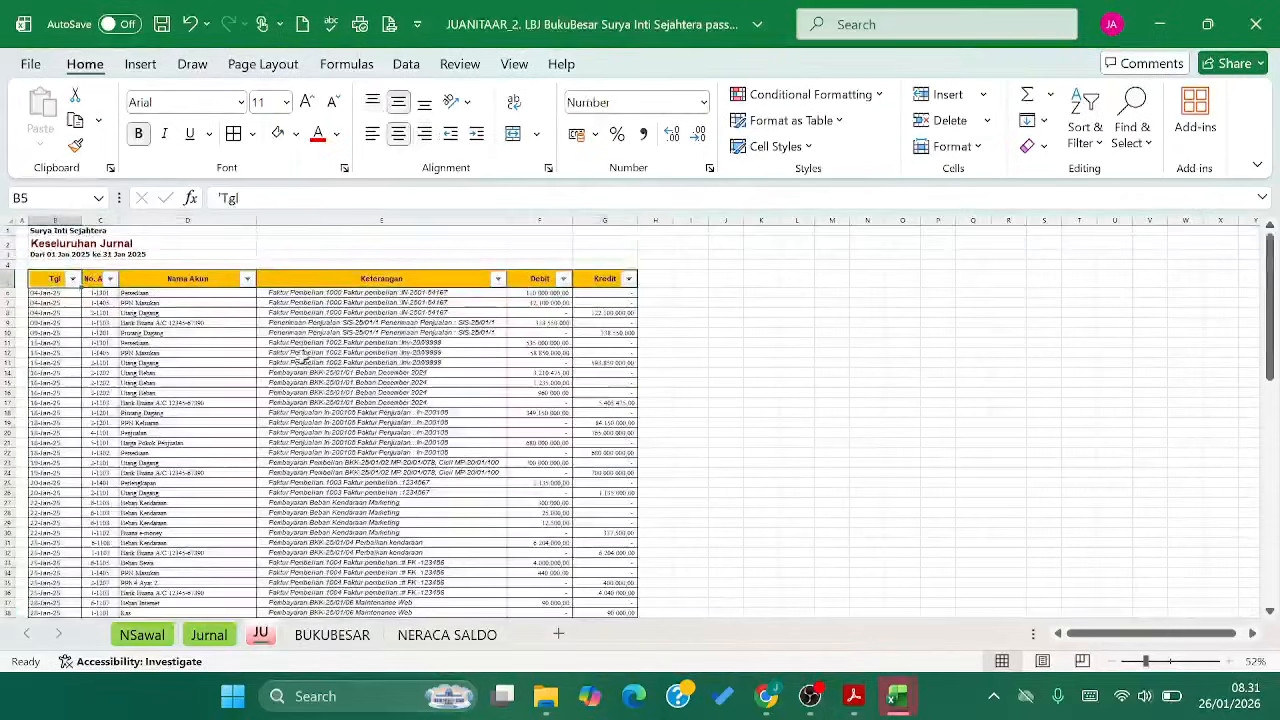
scroll(408, 415, down, 10)
scroll(408, 415, down, 6)
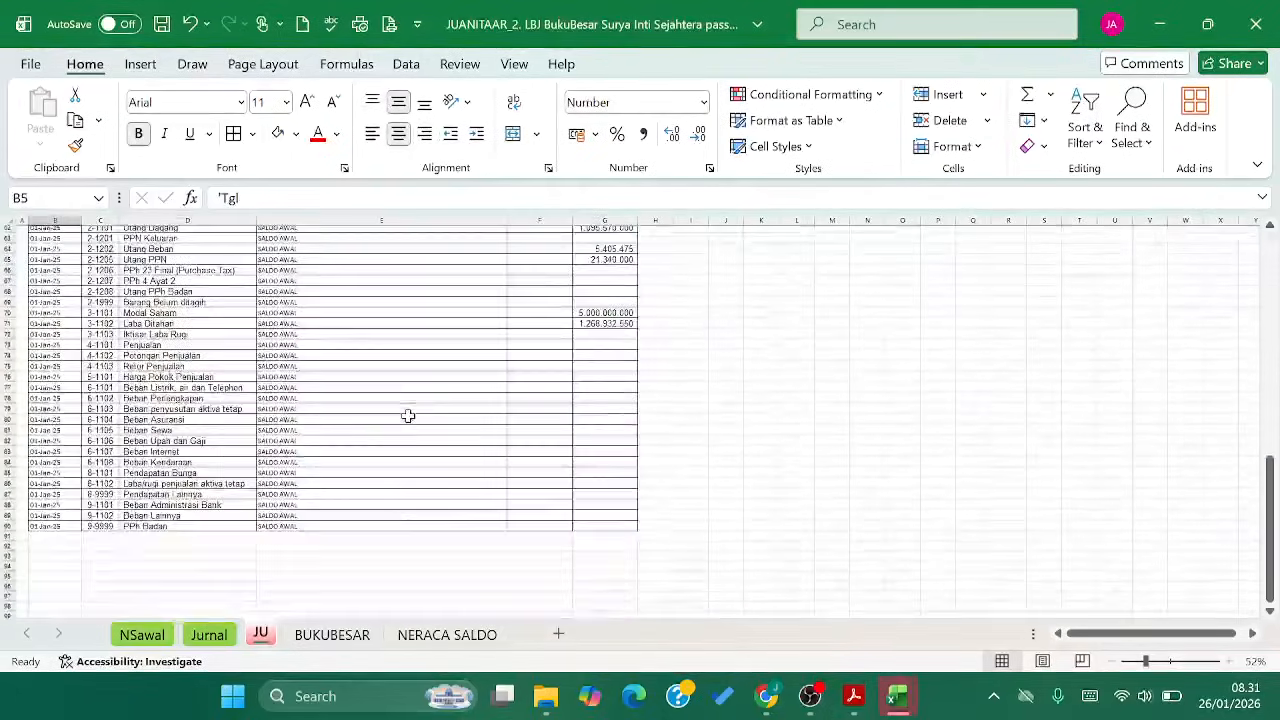
shift+click(622, 519)
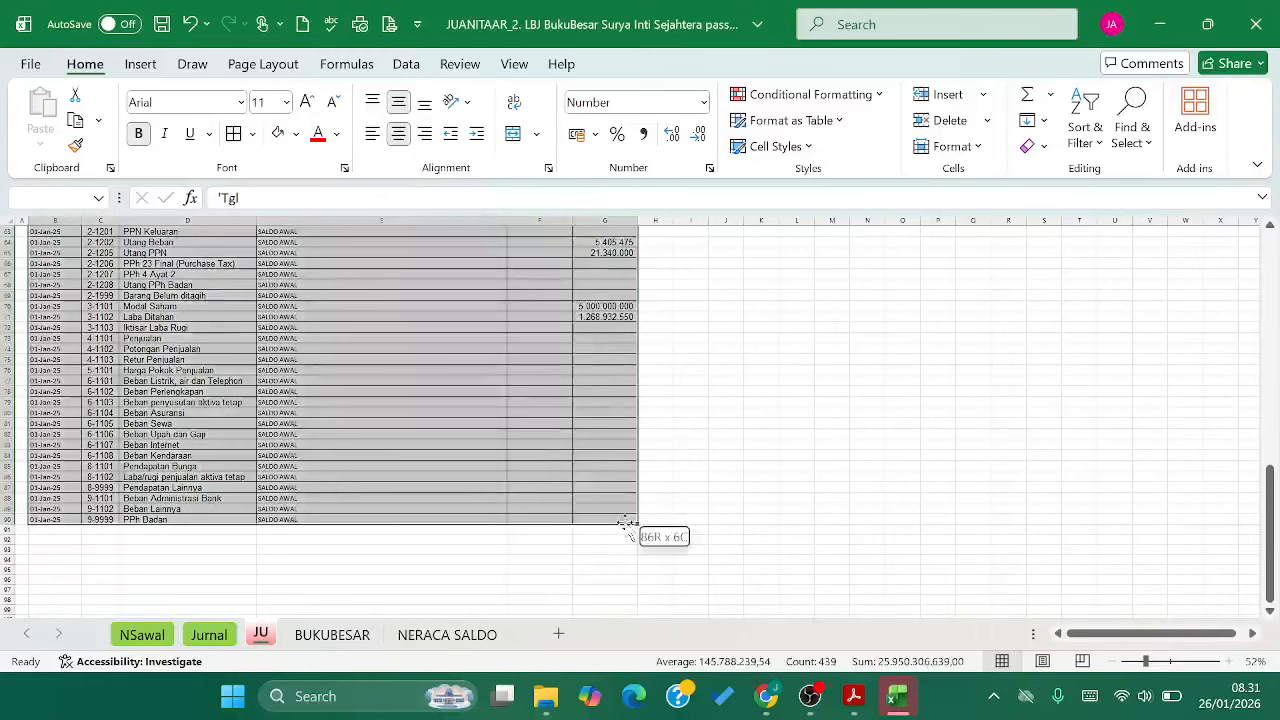
scroll(625, 528, up, 5)
scroll(625, 528, up, 5)
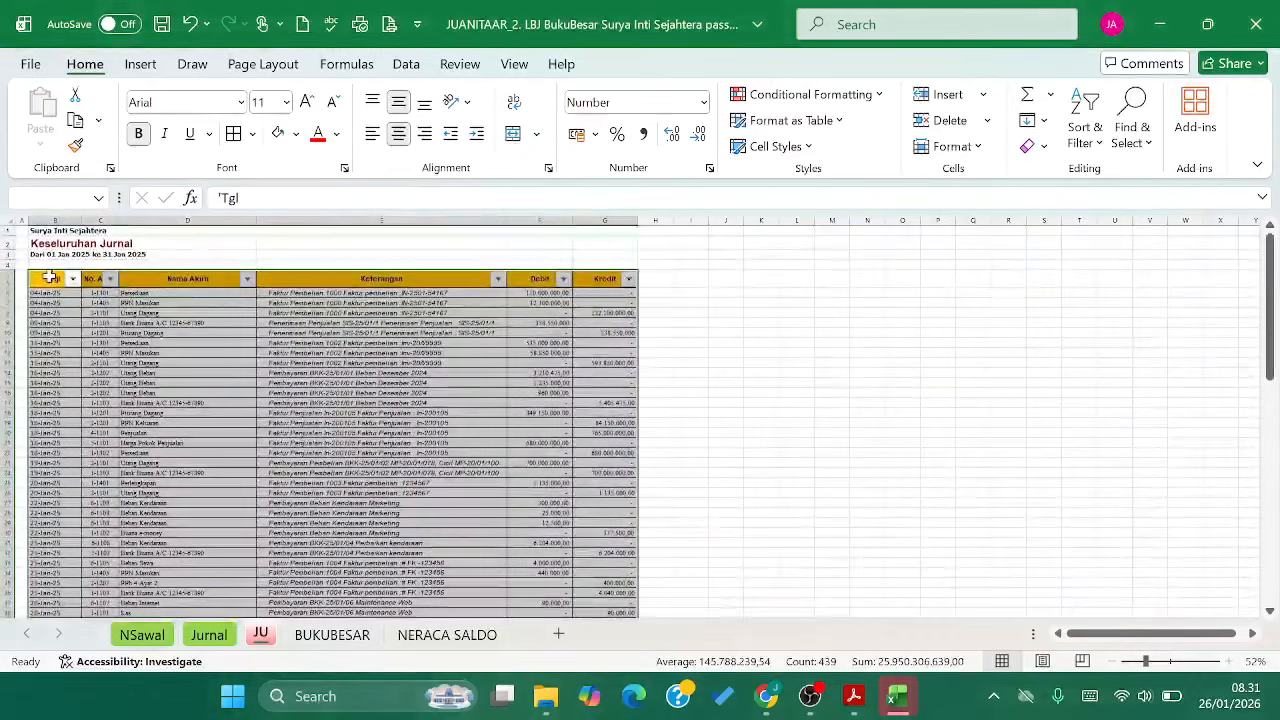
scroll(528, 448, down, 1)
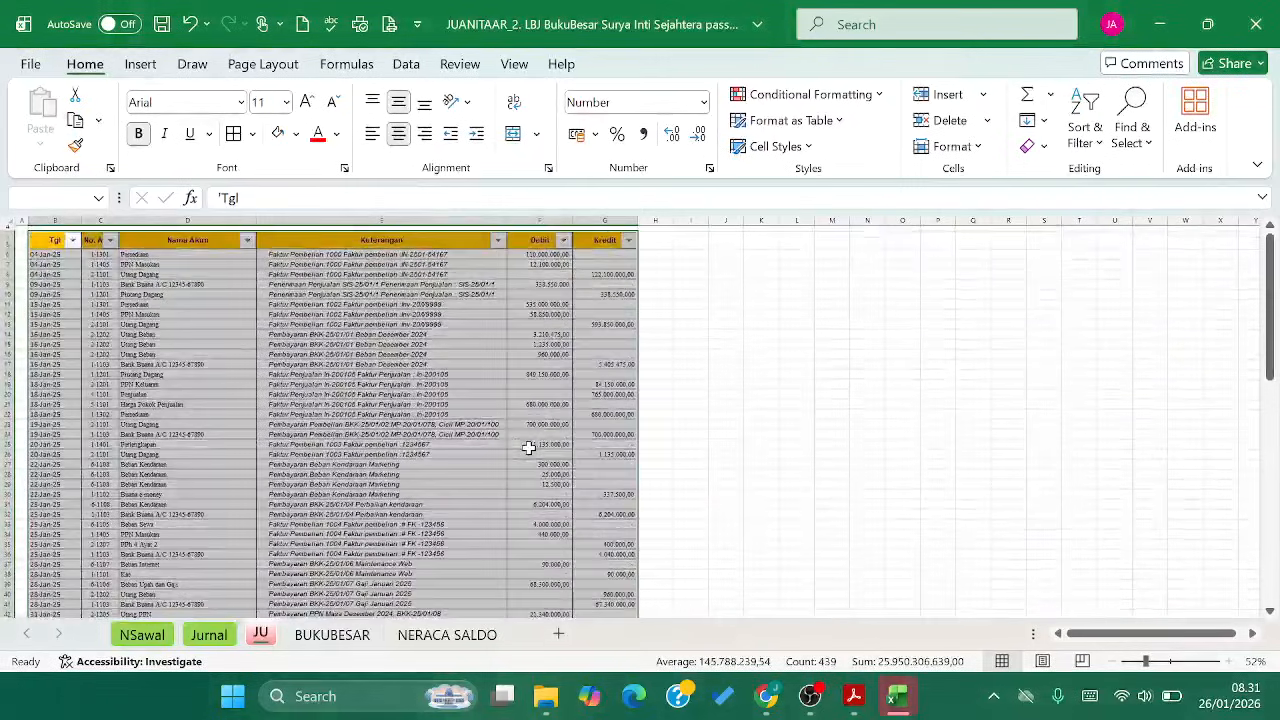
scroll(529, 446, up, 1)
scroll(617, 420, down, 12)
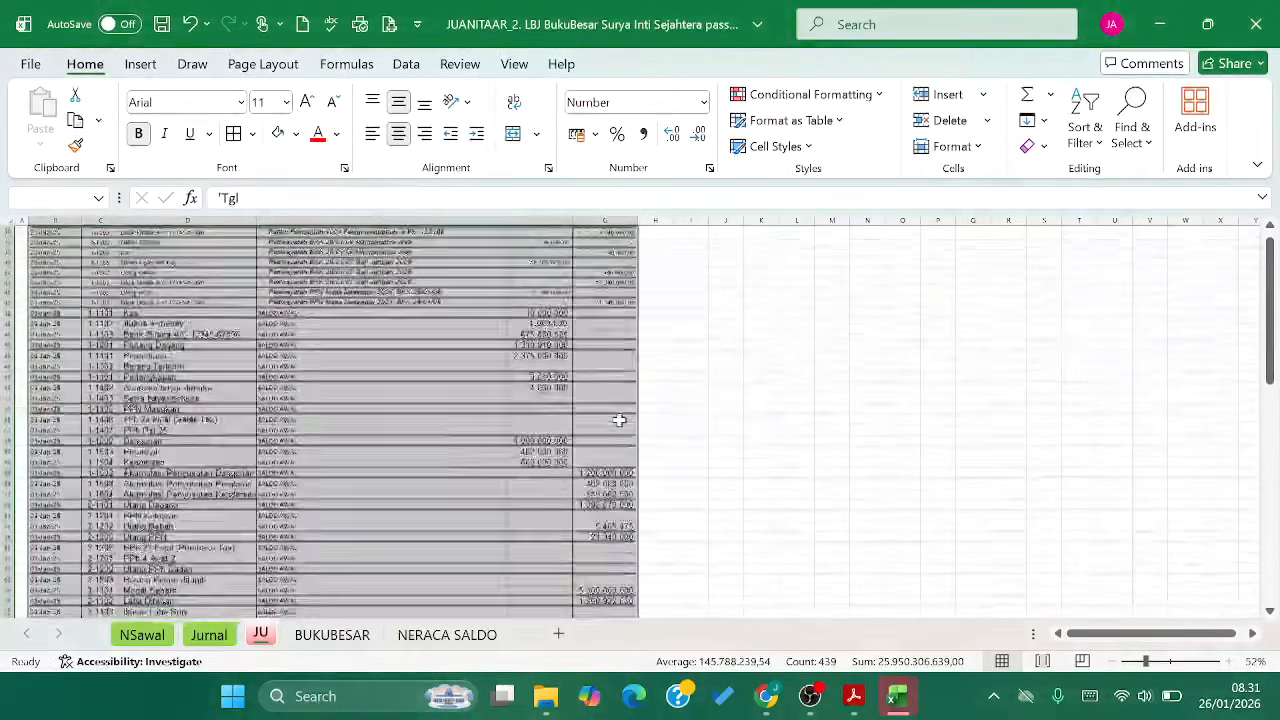
scroll(619, 420, down, 12)
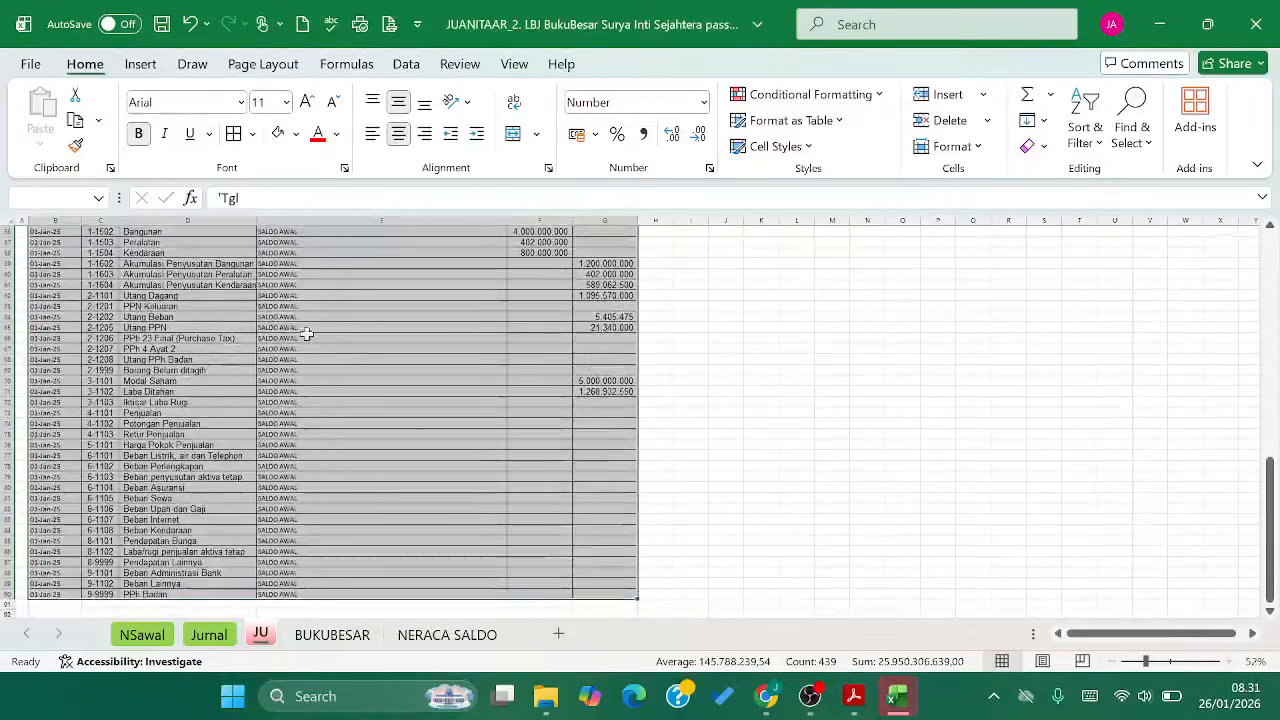
Create a PivotTable from JU!$B$5:$G$90, placed on the existing BUKUBESAR worksheet at cell A9
click(130, 65)
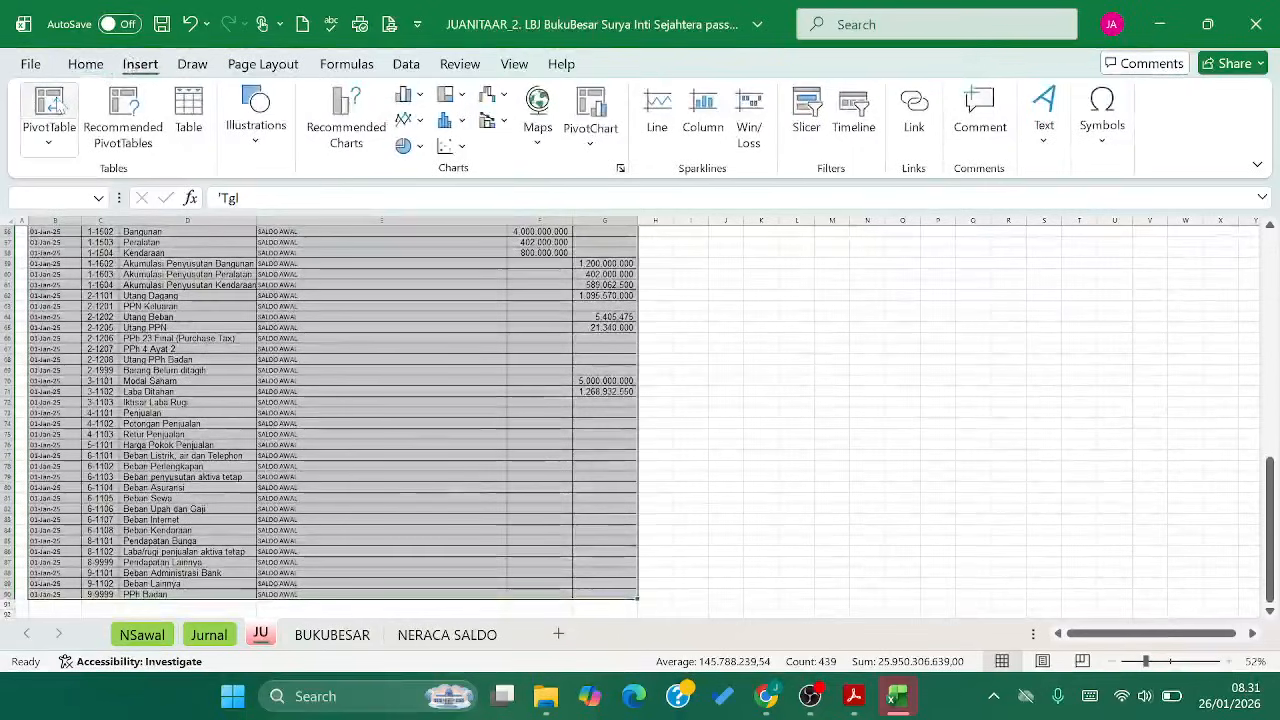
click(57, 103)
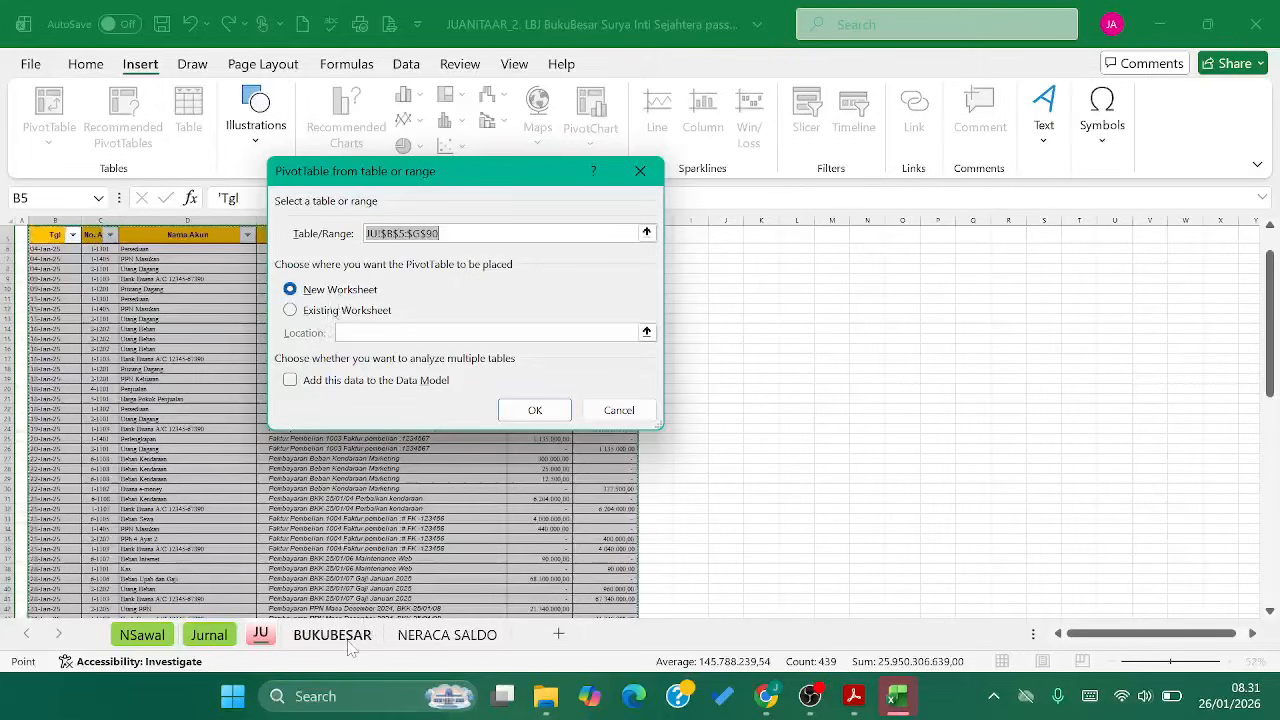
click(291, 314)
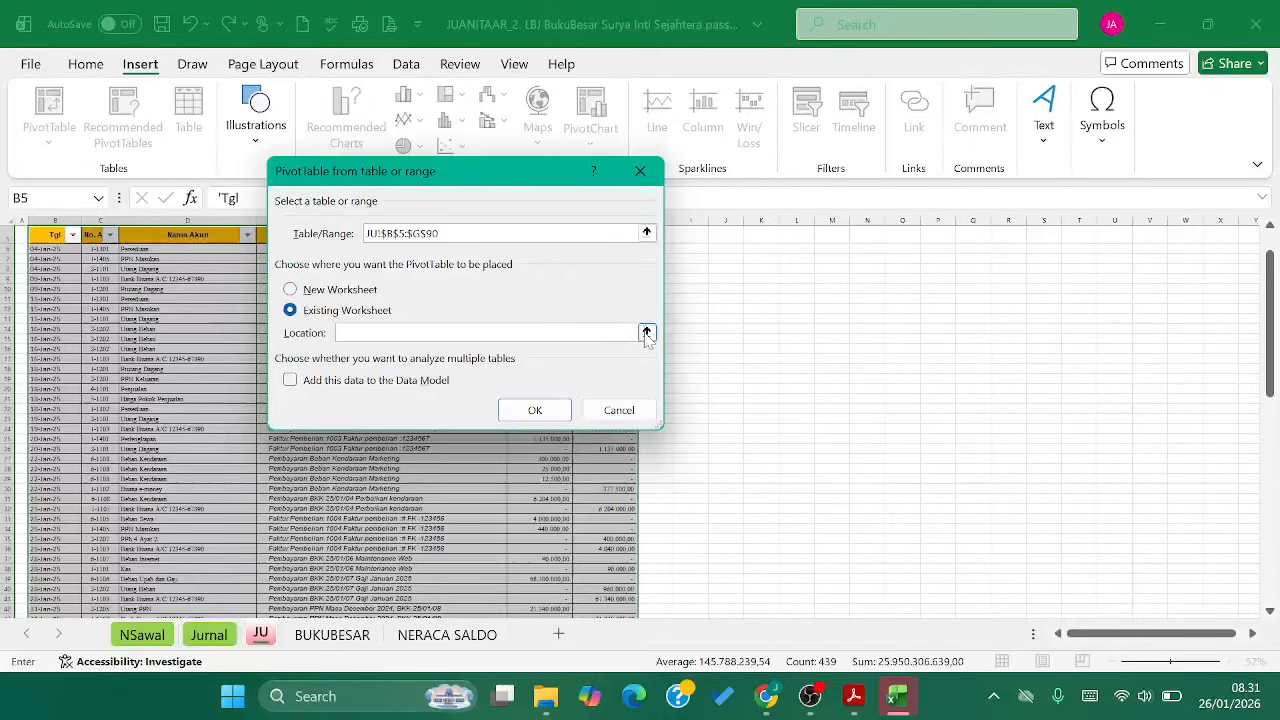
click(646, 333)
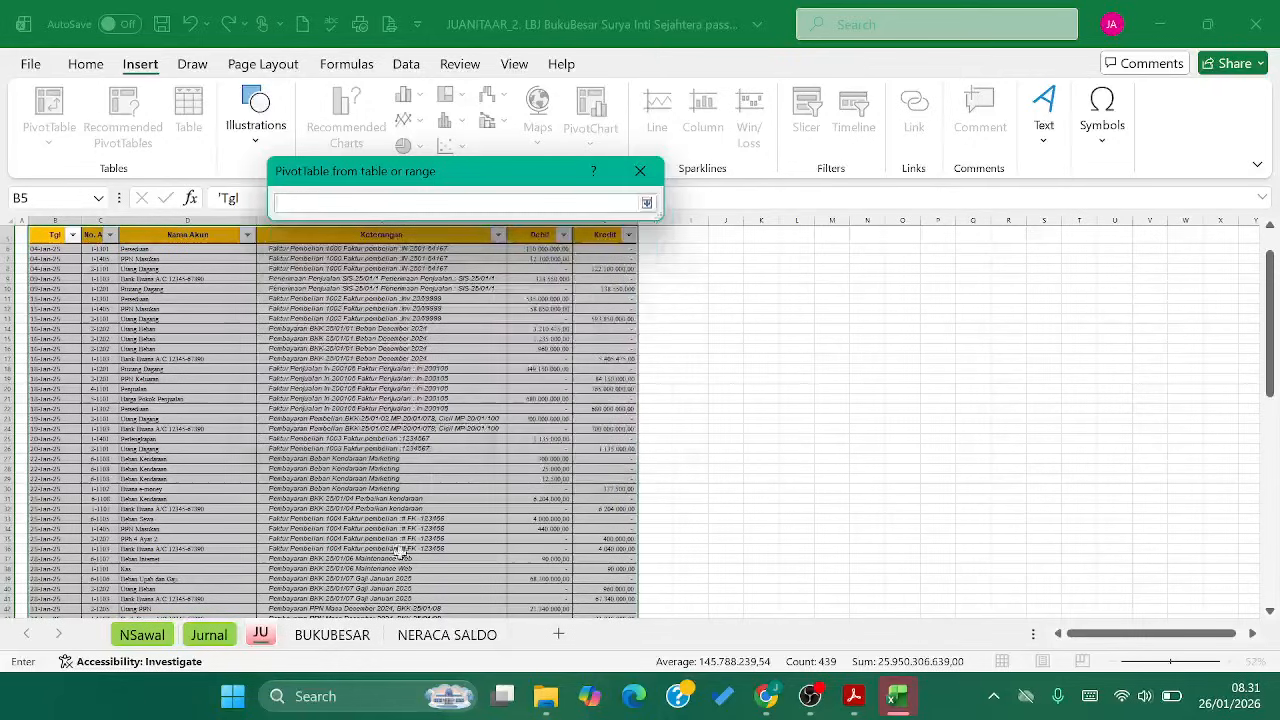
click(332, 635)
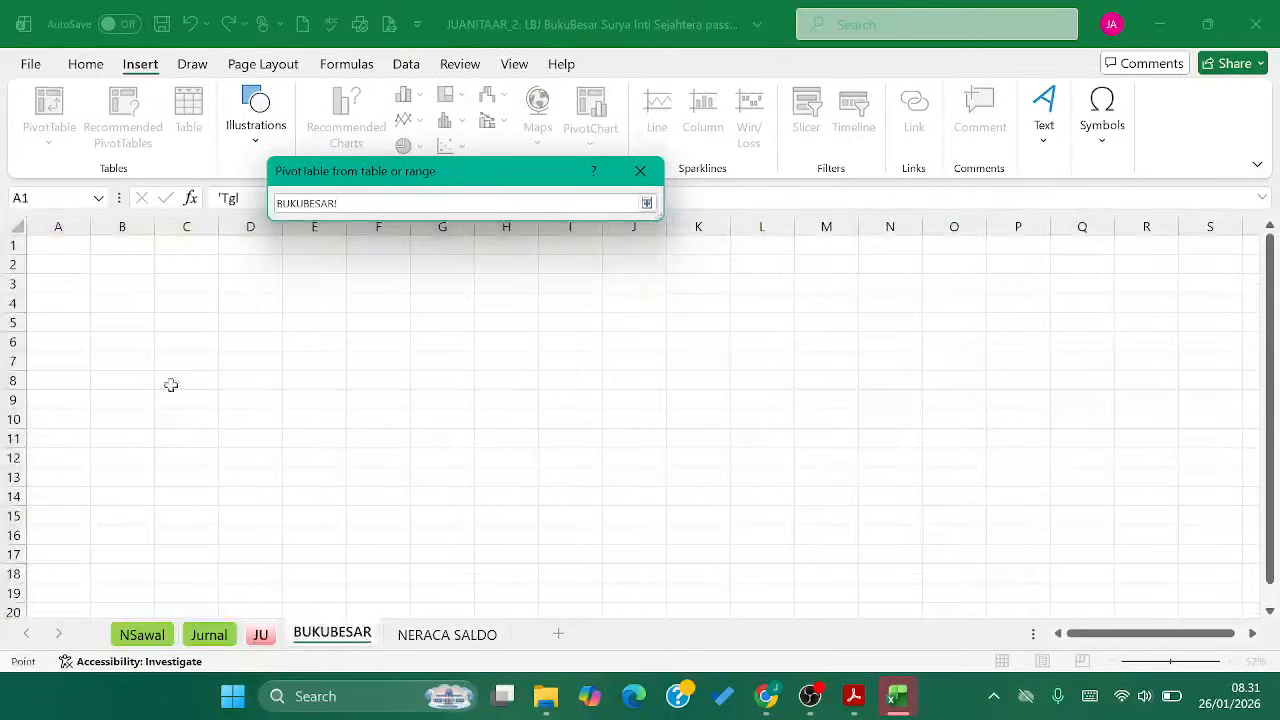
click(64, 402)
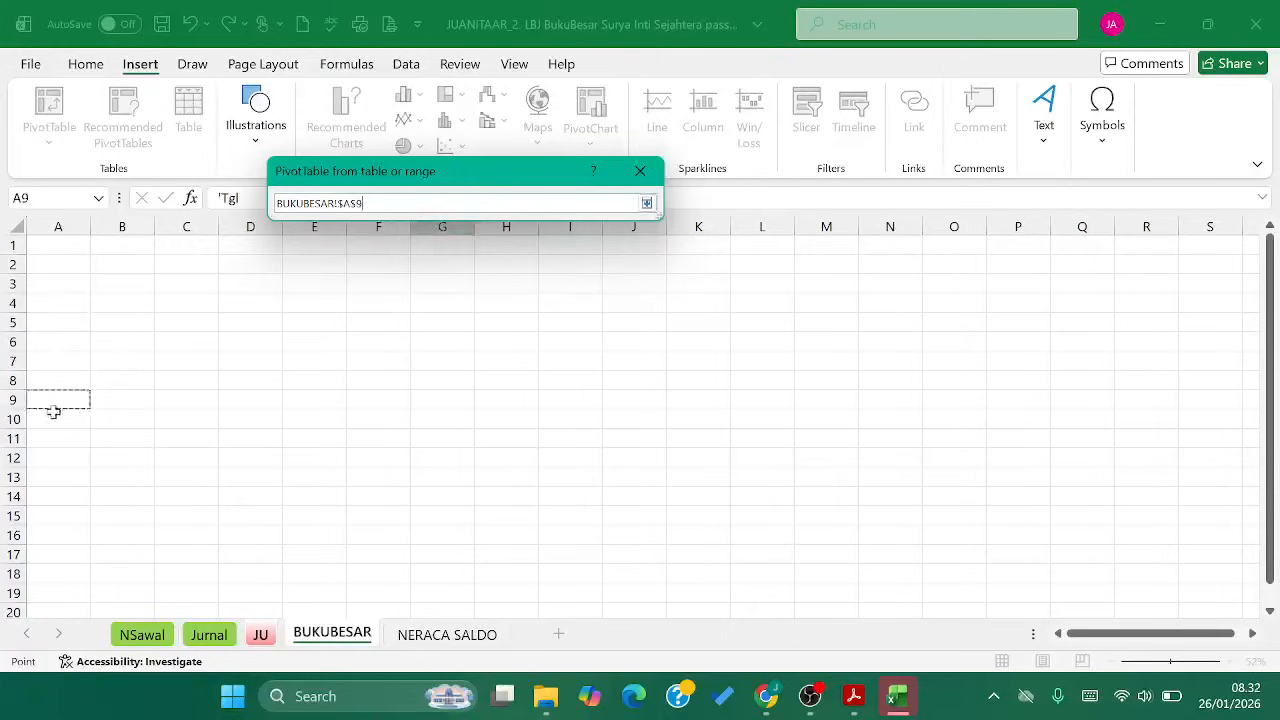
click(647, 202)
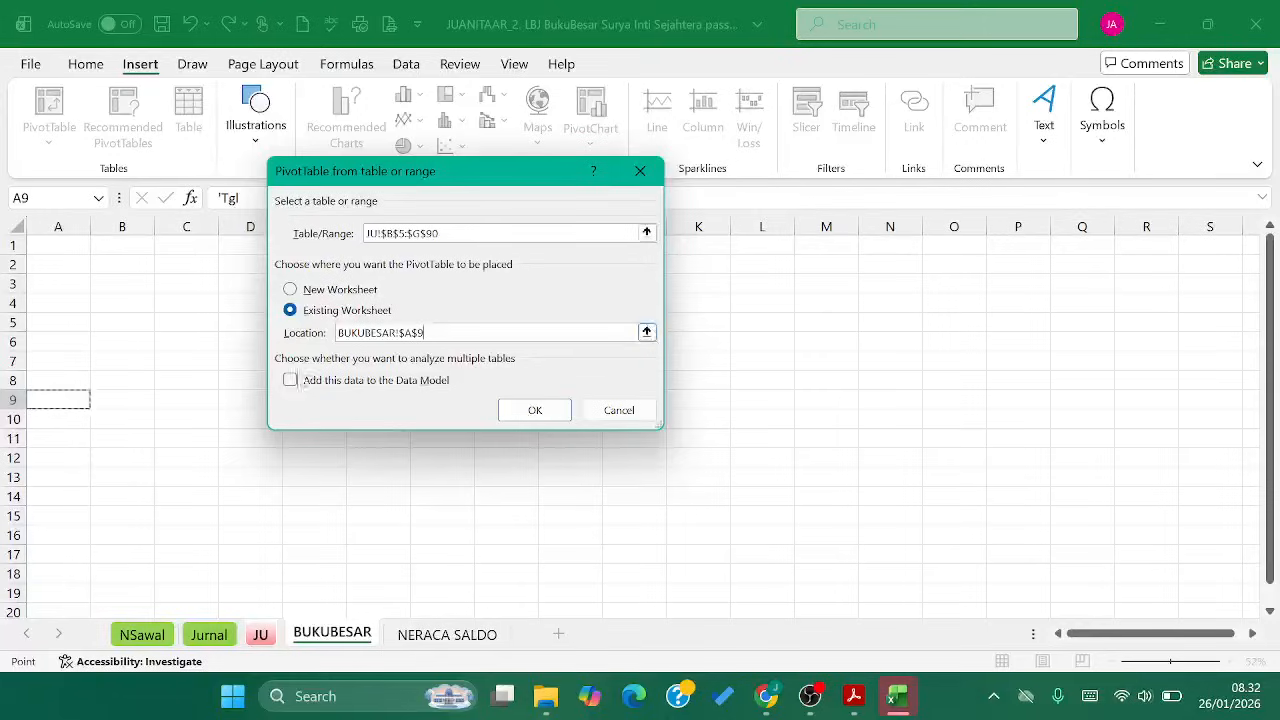
click(535, 411)
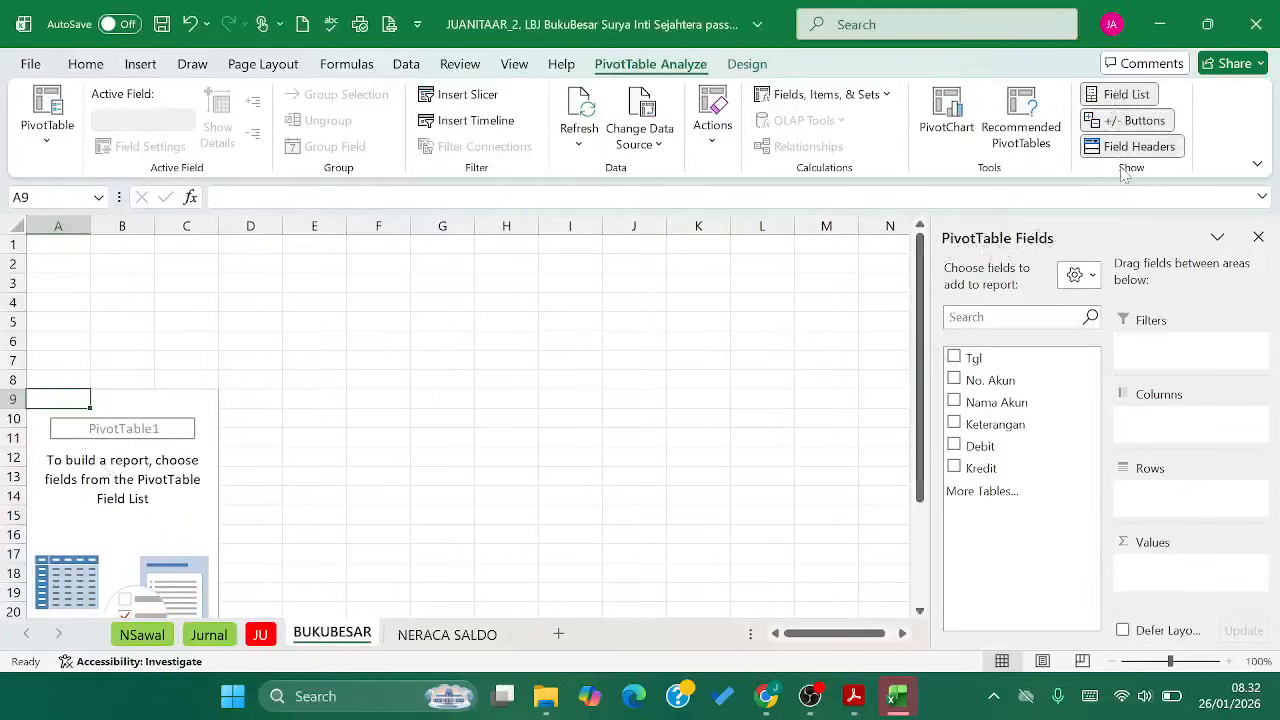
Add the Tgl, No. Akun, Nama Akun, Keterangan, Debit and Kredit fields to the PivotTable
click(1117, 99)
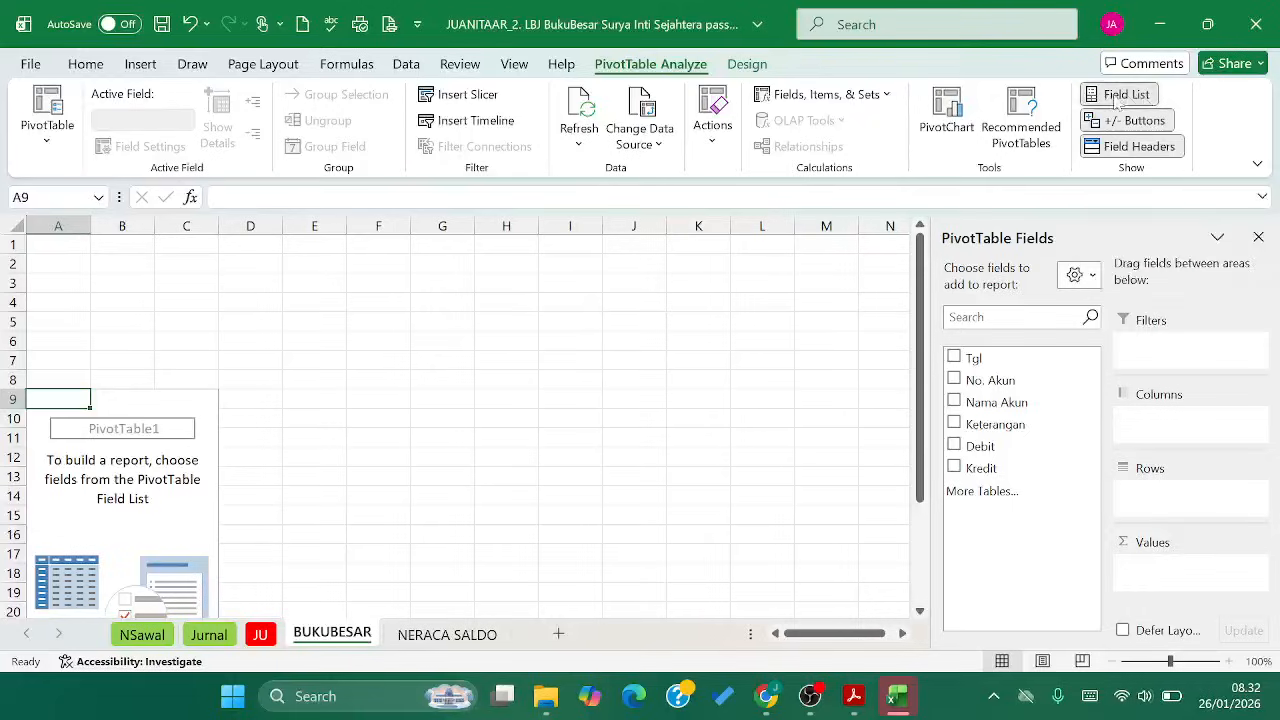
click(1117, 99)
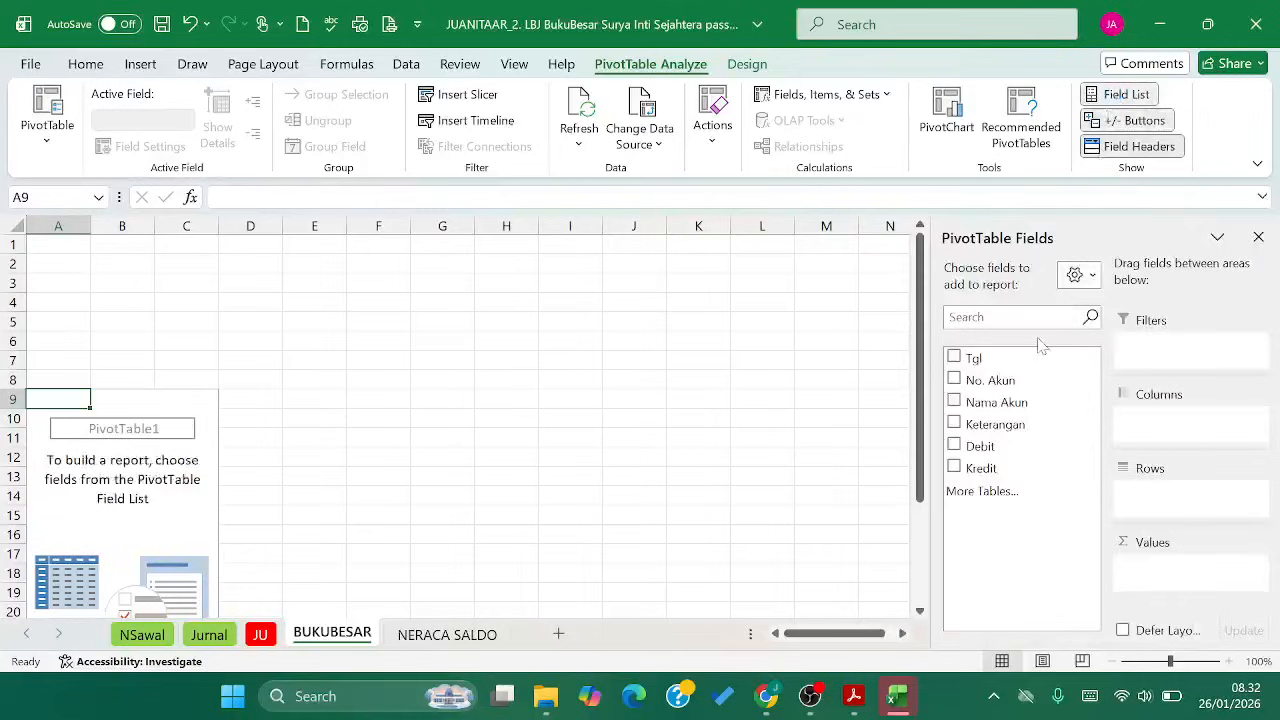
click(954, 358)
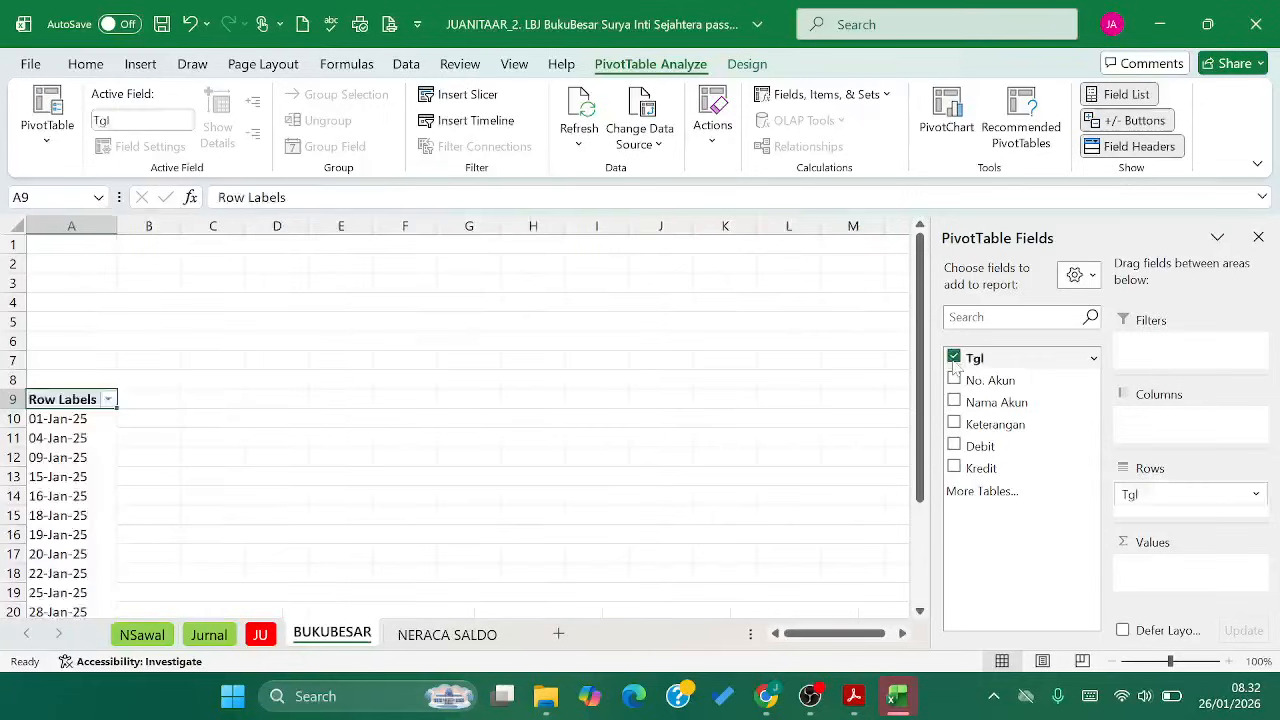
click(954, 380)
click(954, 402)
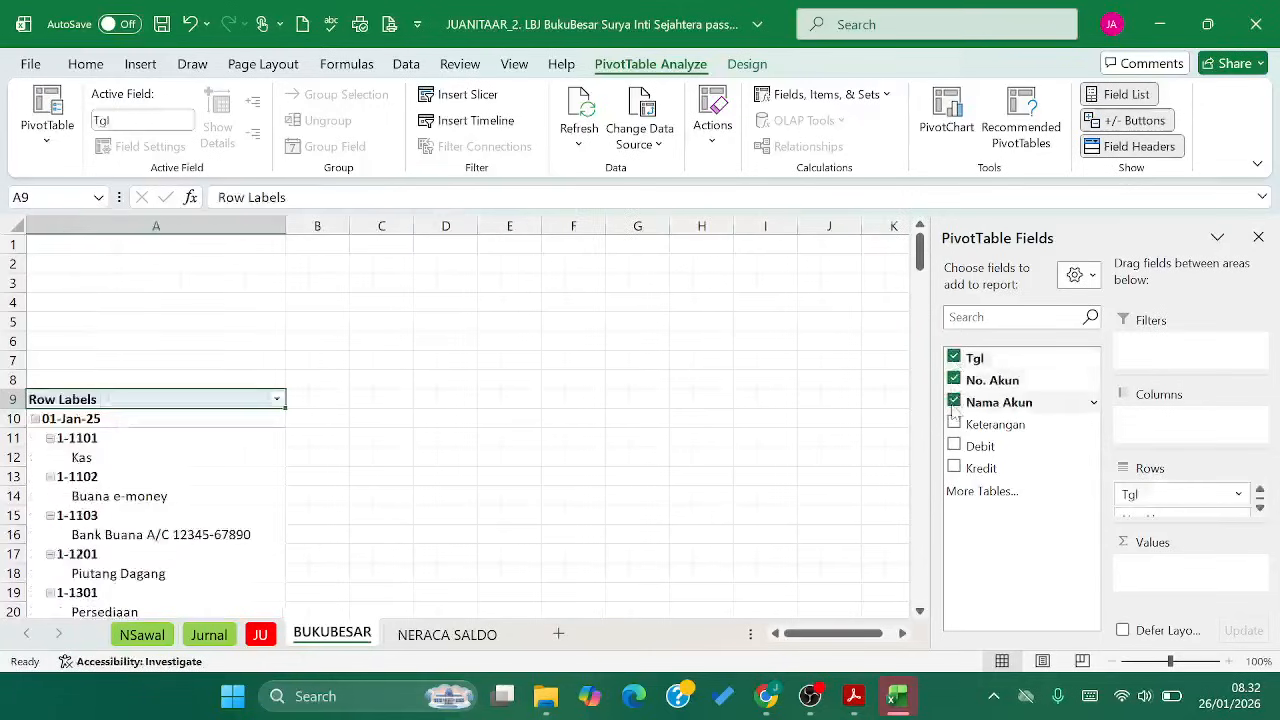
click(954, 424)
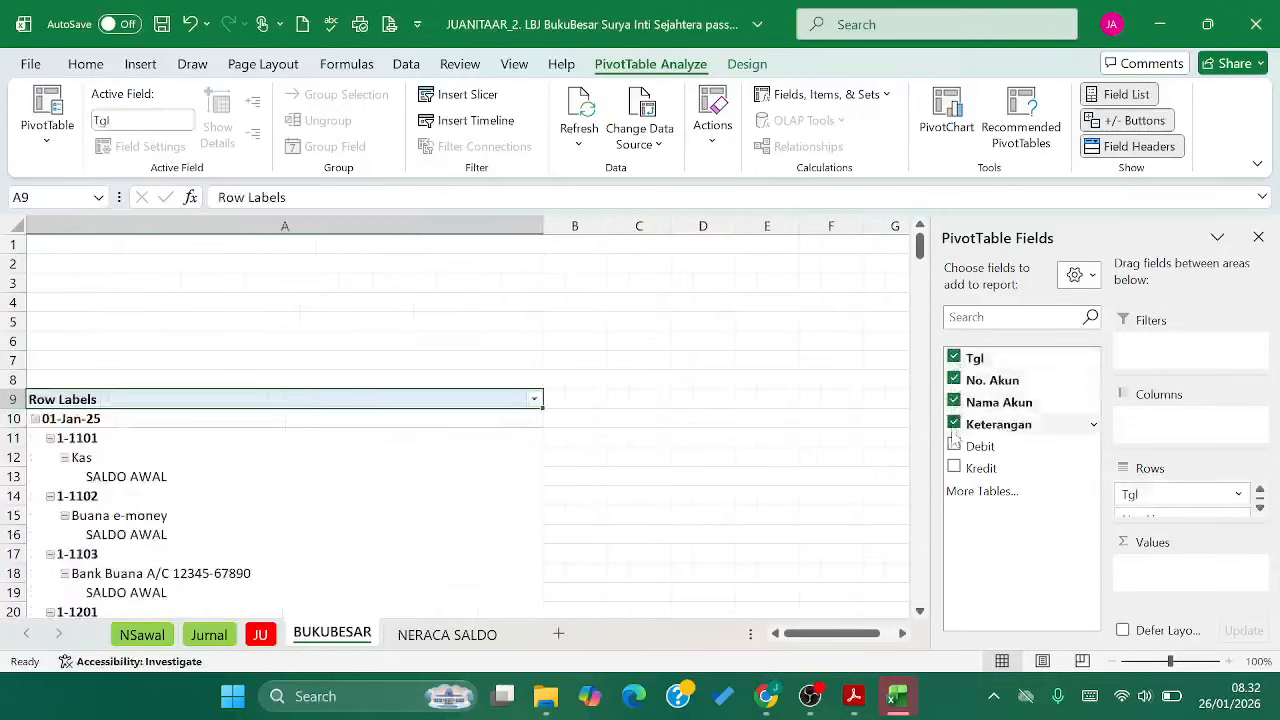
click(954, 446)
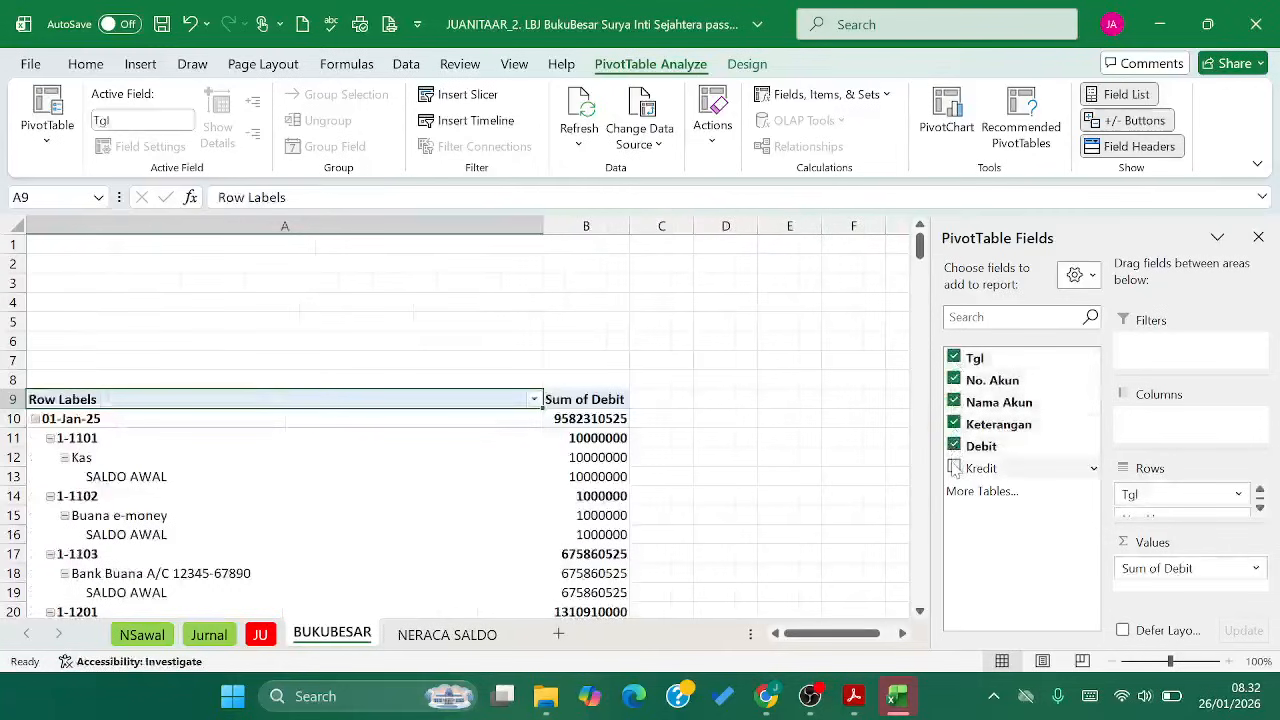
click(954, 468)
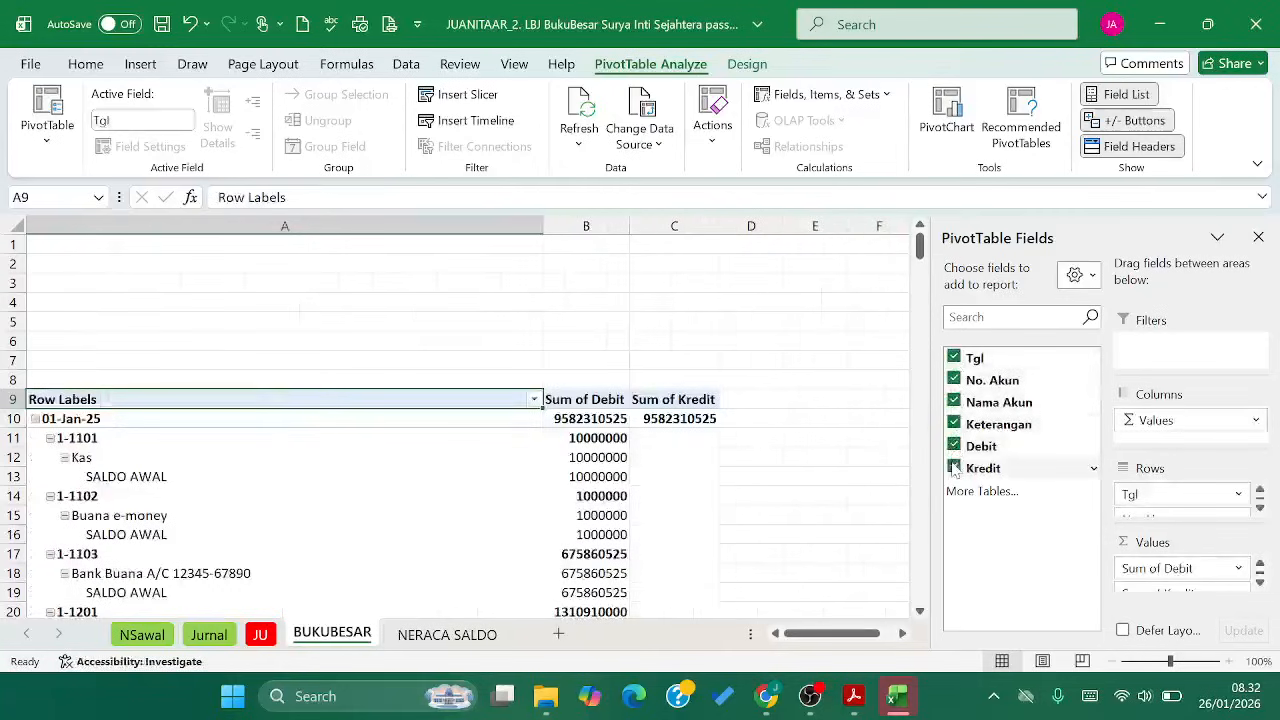
Widen the PivotTable field list and check which fields are in the Rows and Values areas
click(1168, 496)
scroll(1180, 502, down, 1)
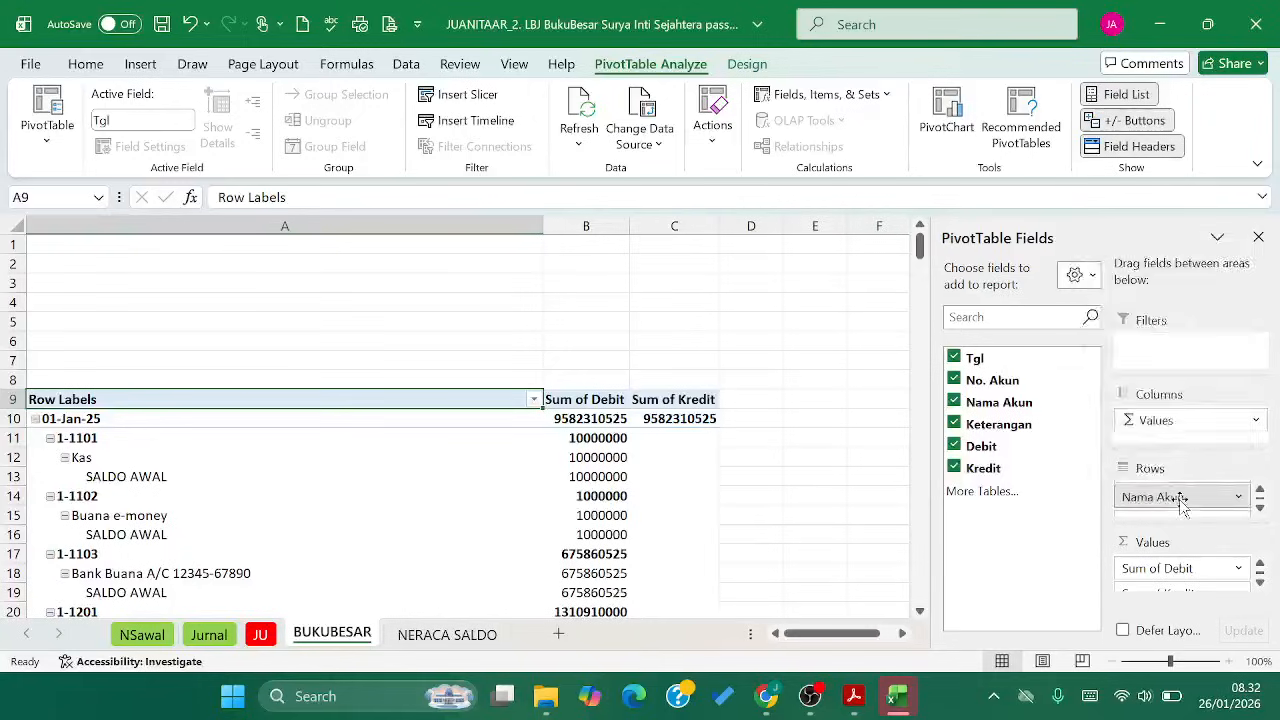
click(1181, 502)
click(1182, 502)
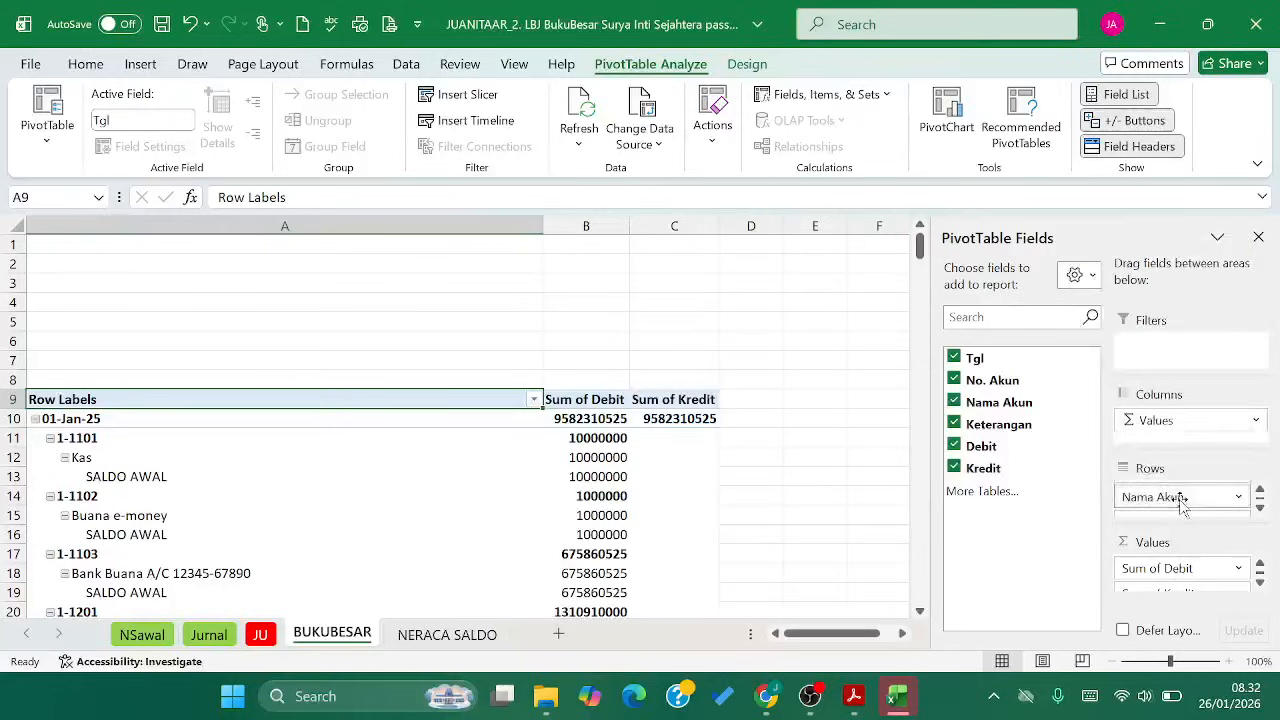
click(1189, 514)
click(1189, 519)
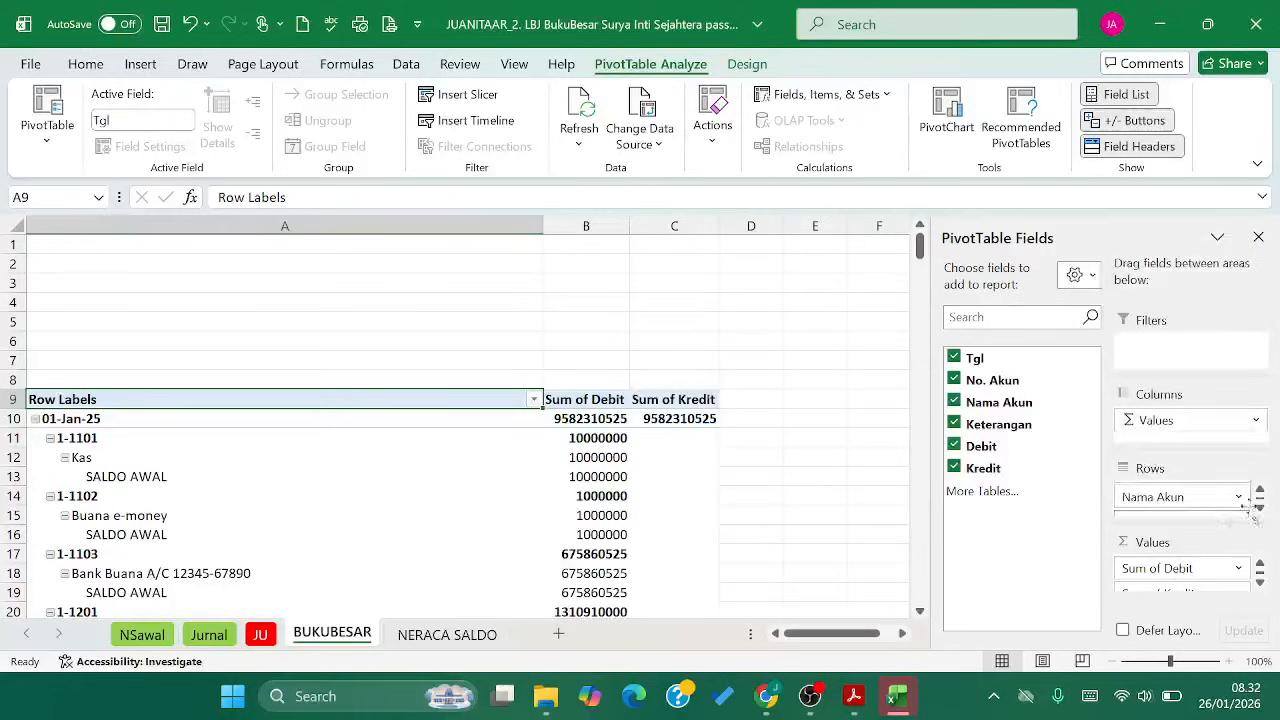
click(1260, 508)
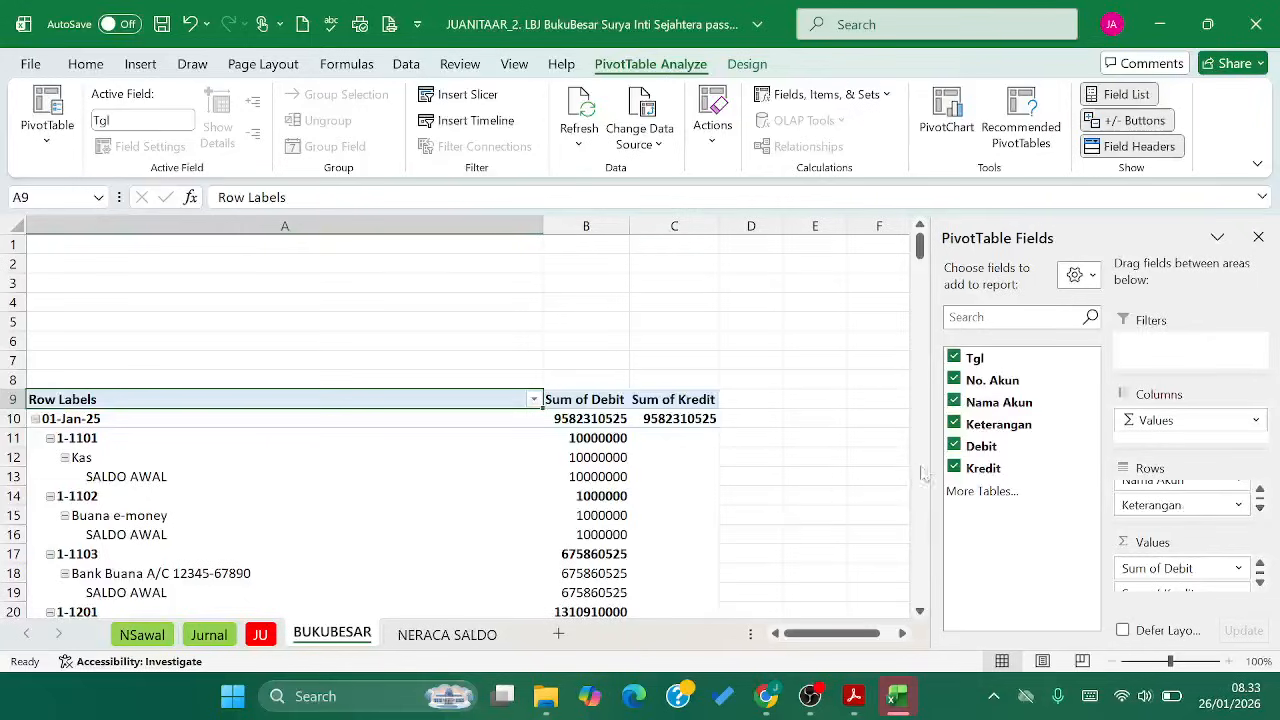
drag(930, 464, 670, 464)
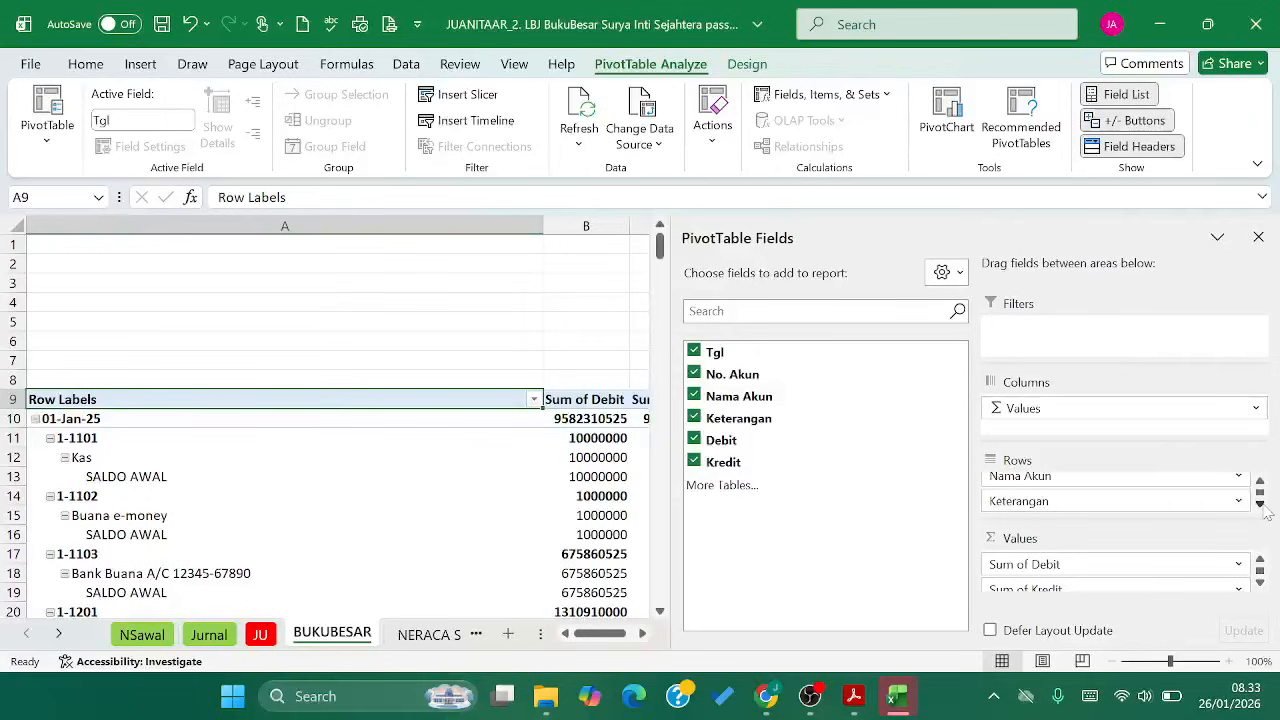
click(1260, 583)
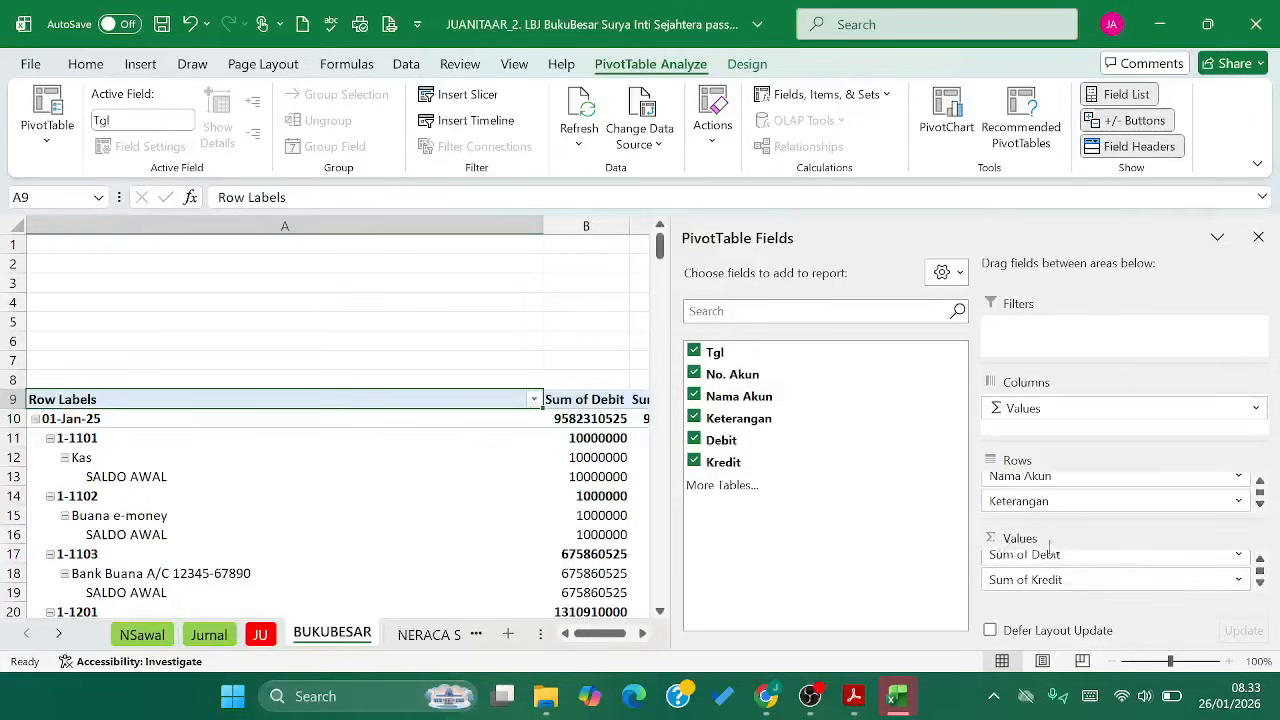
click(1167, 559)
click(1260, 560)
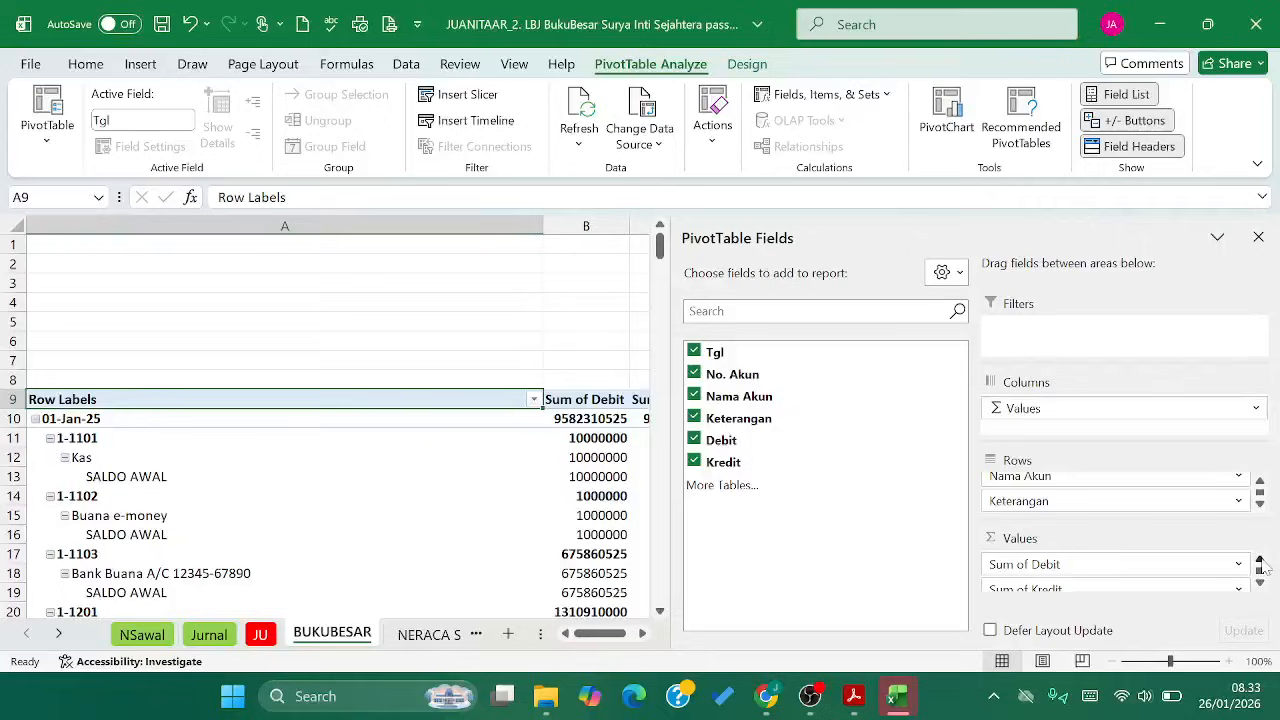
Check the Debit value field's settings and keep Sum as its summary calculation
click(1172, 589)
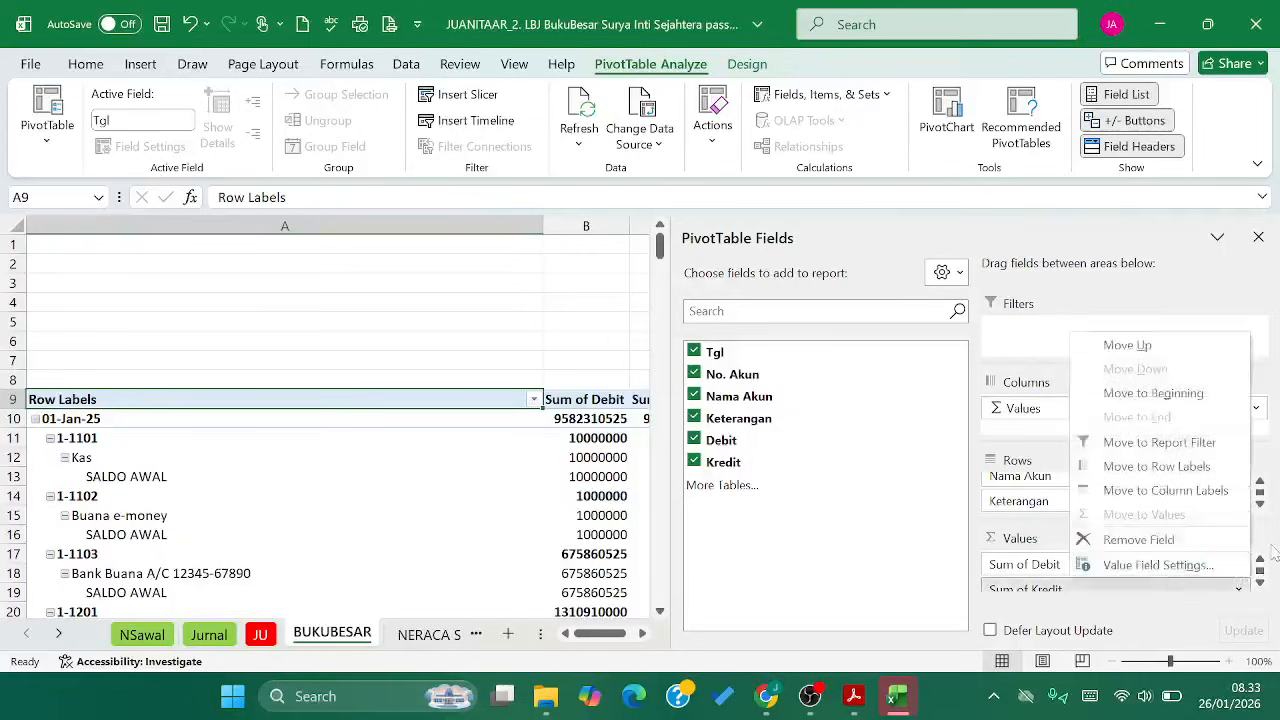
click(1273, 553)
click(1240, 565)
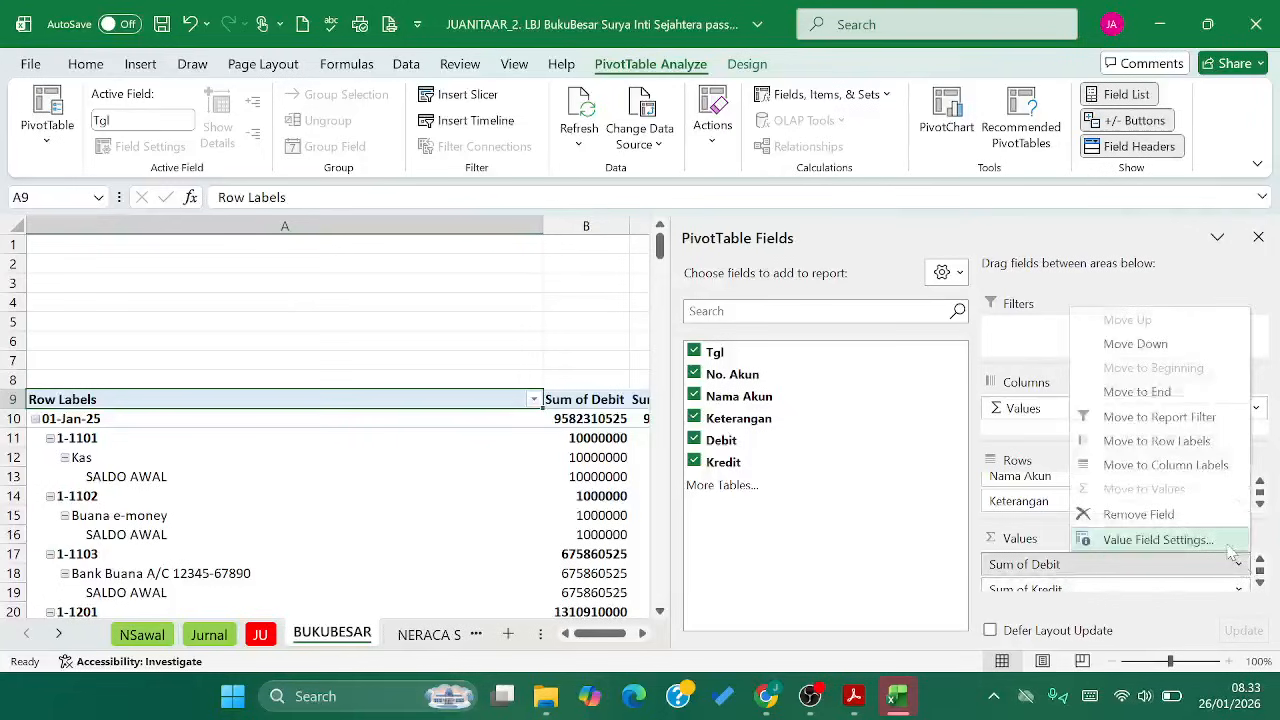
click(1229, 546)
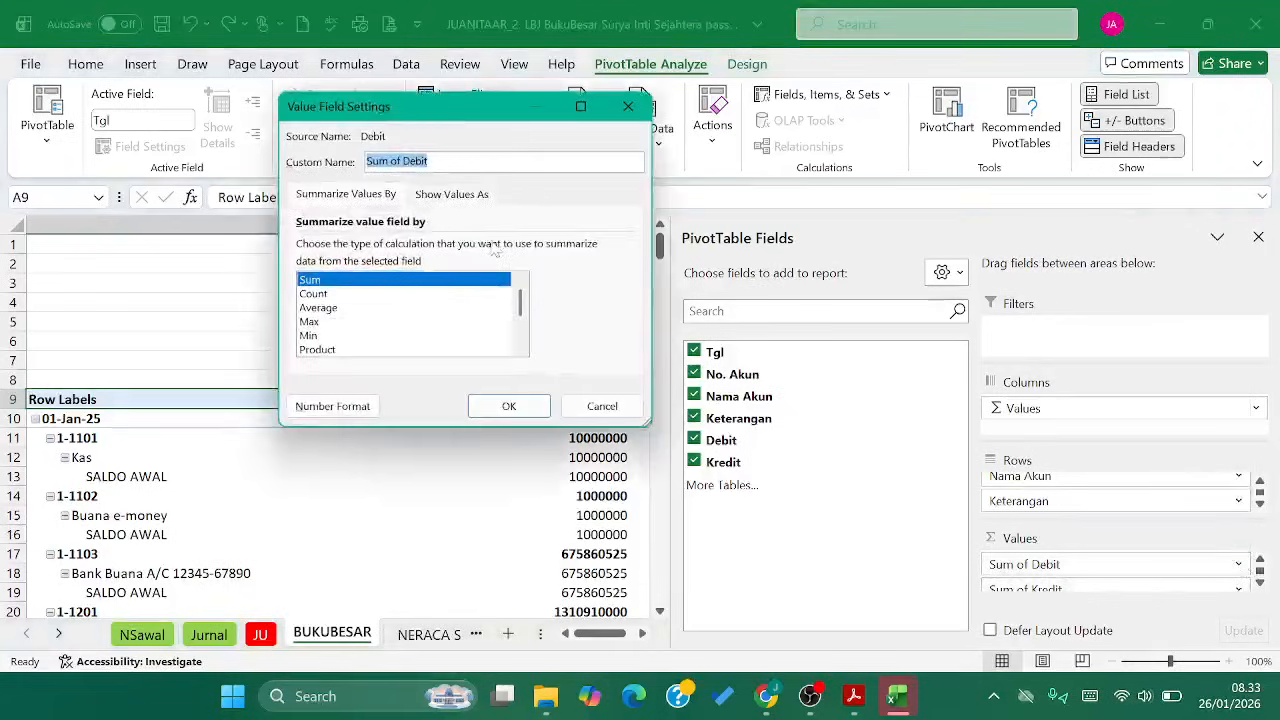
click(318, 293)
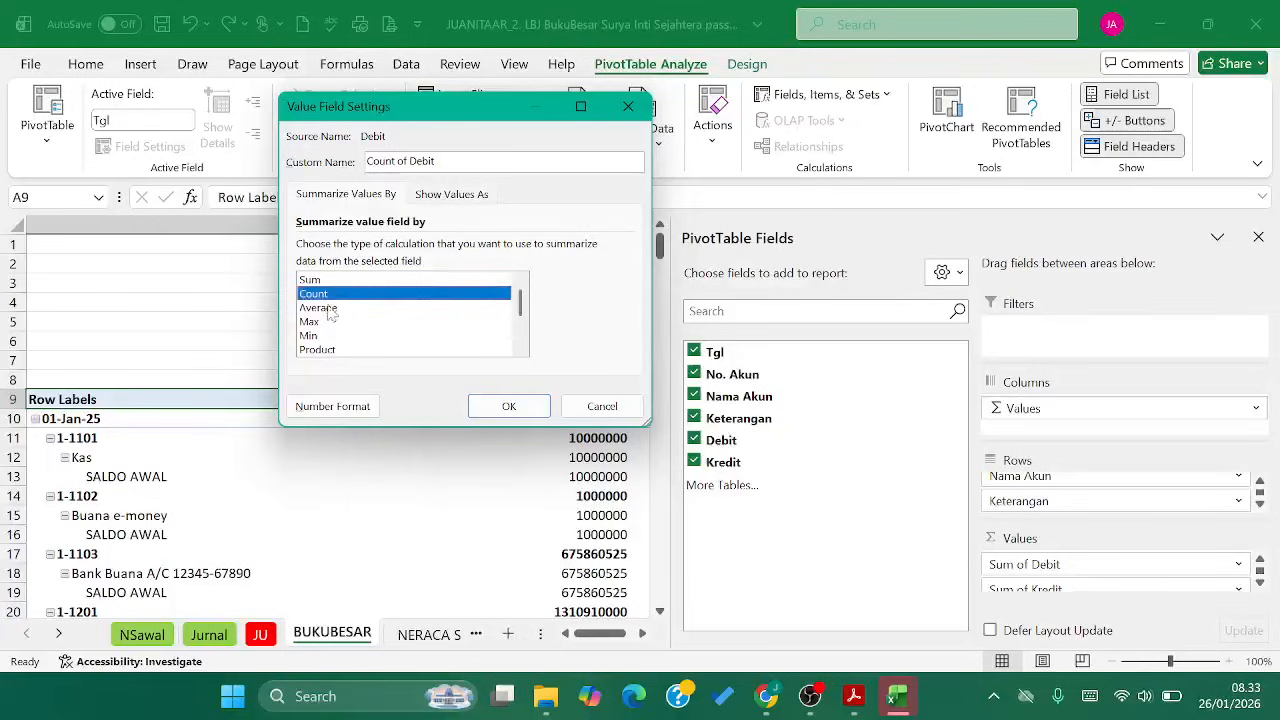
click(338, 281)
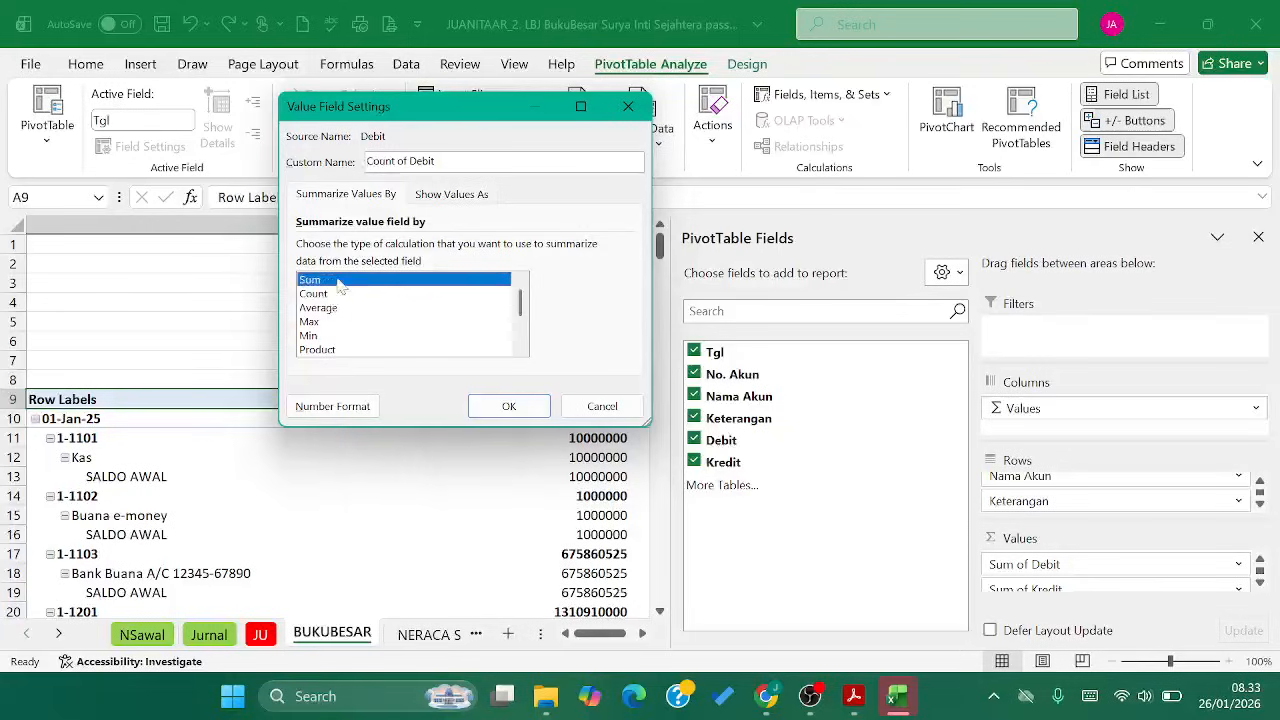
click(508, 404)
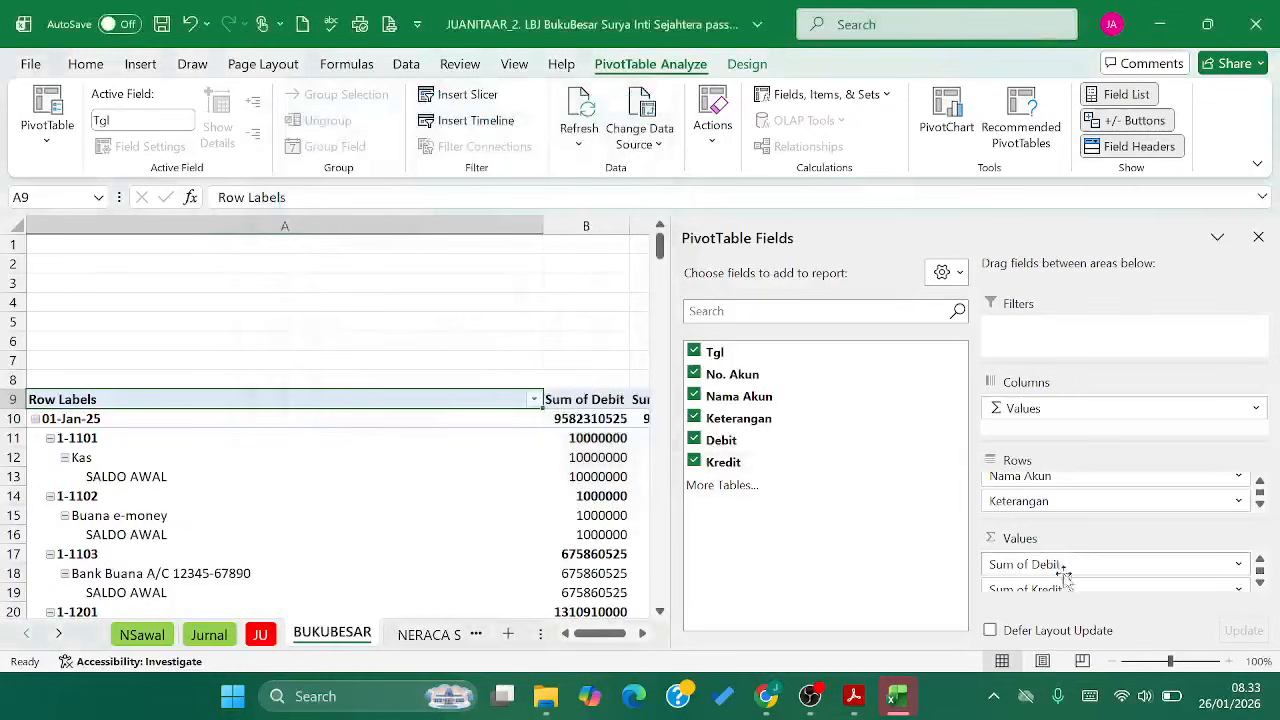
Try moving Sum of Kredit from the Values area to Rows, and return it to Values
scroll(1068, 587, down, 1)
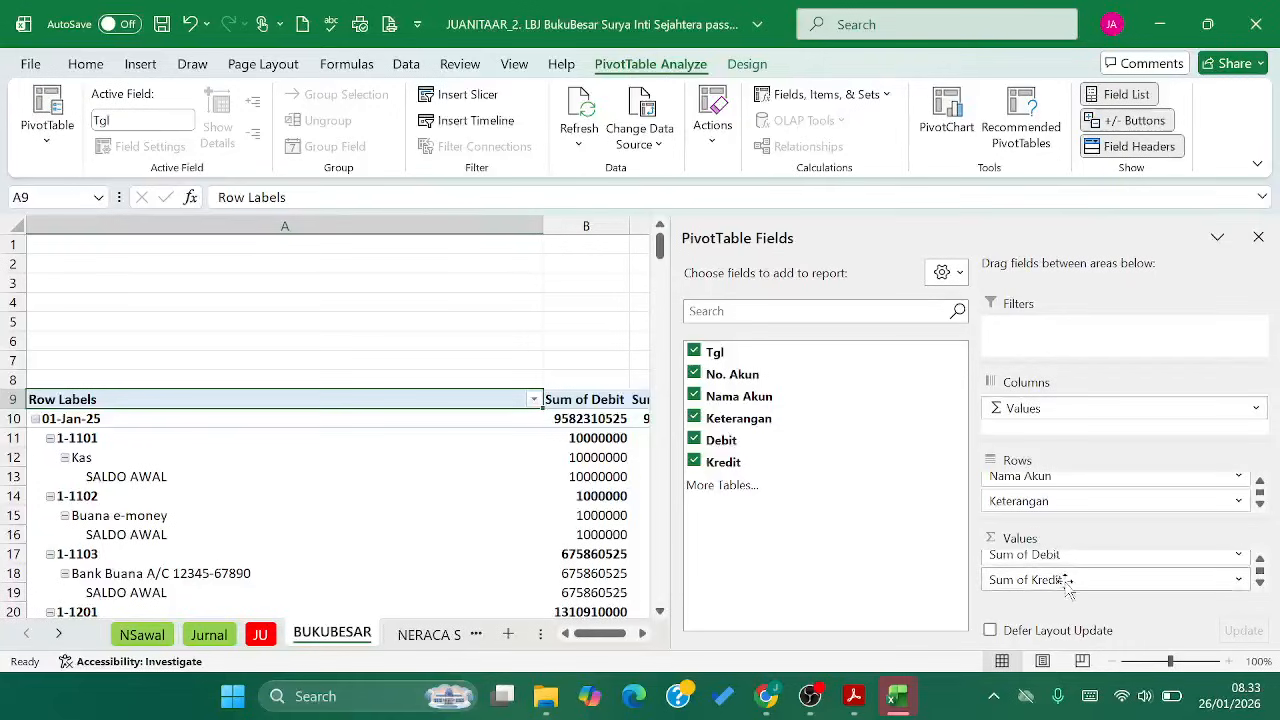
drag(1076, 590, 1077, 515)
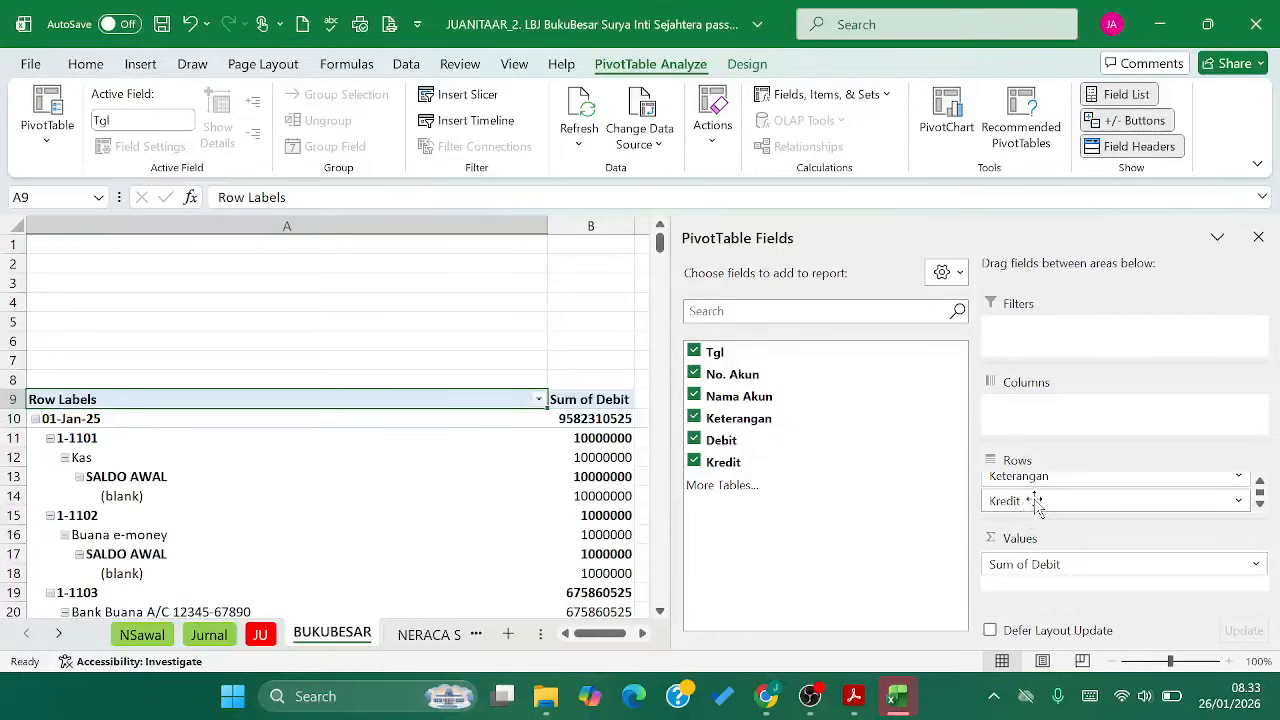
drag(1036, 507, 1037, 577)
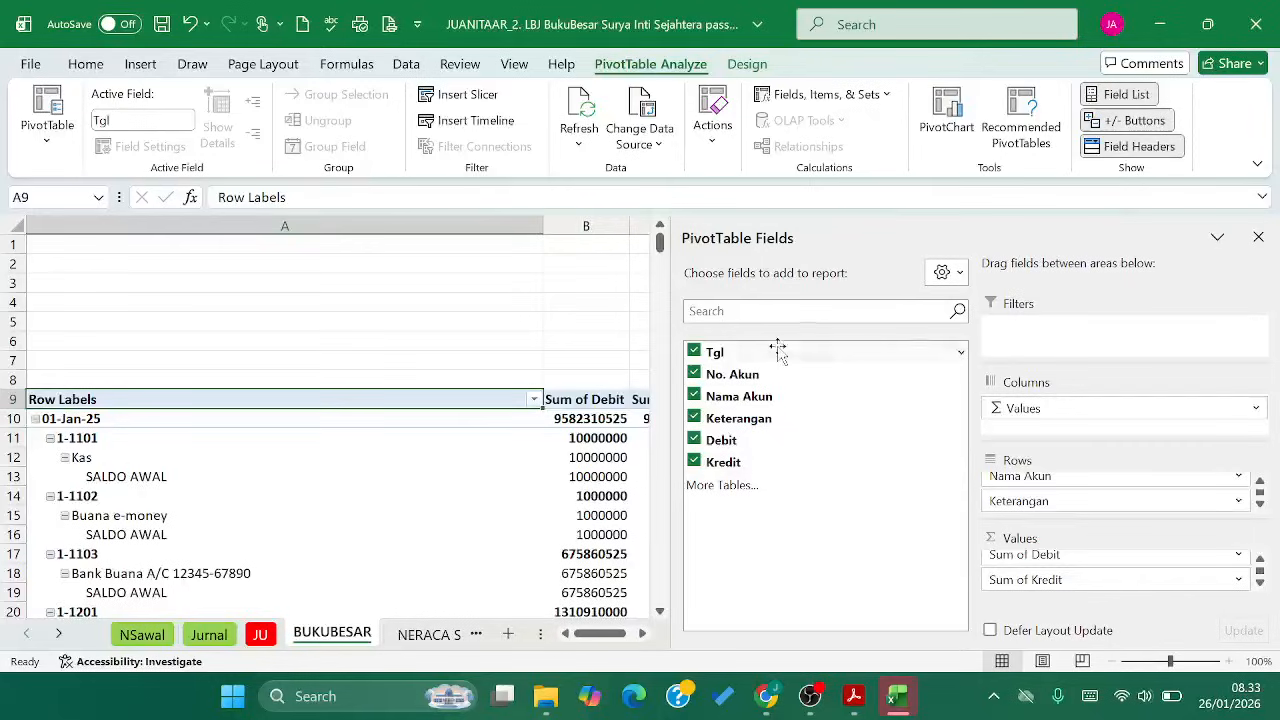
Close the PivotTable field list and review the Debit and Kredit sums in the report
click(1258, 237)
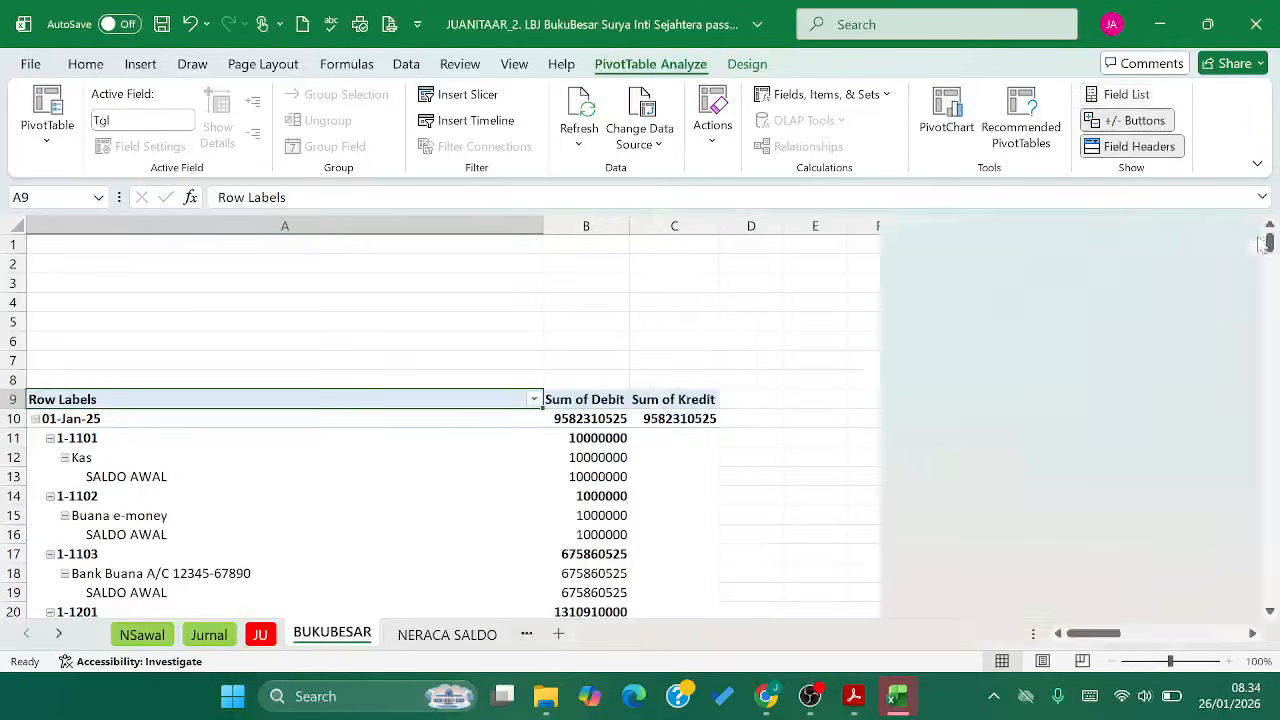
scroll(640, 372, down, 2)
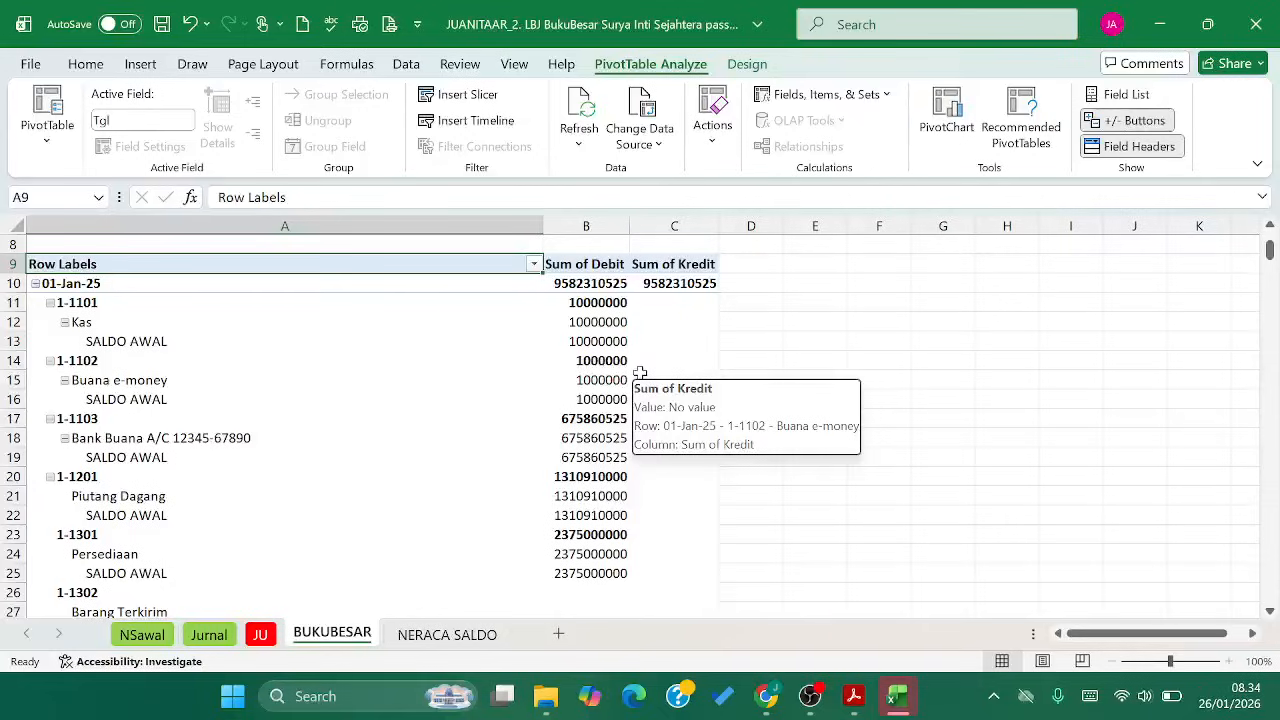
click(494, 310)
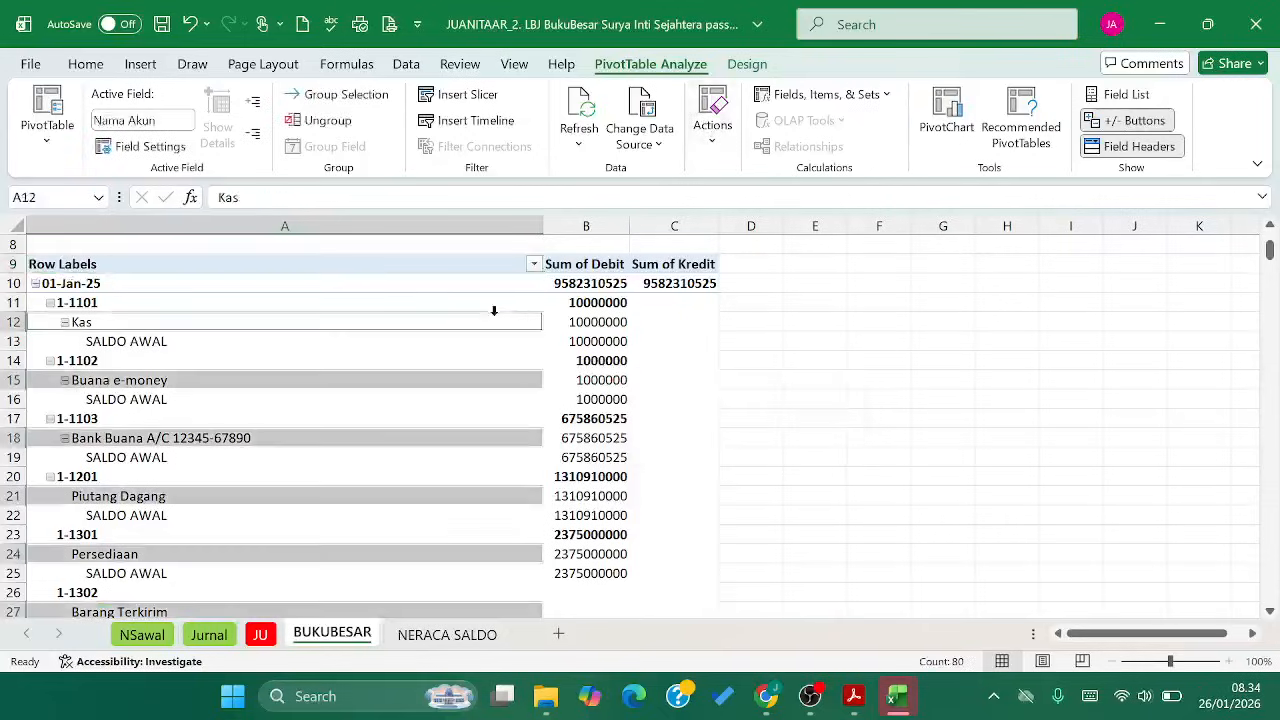
click(820, 323)
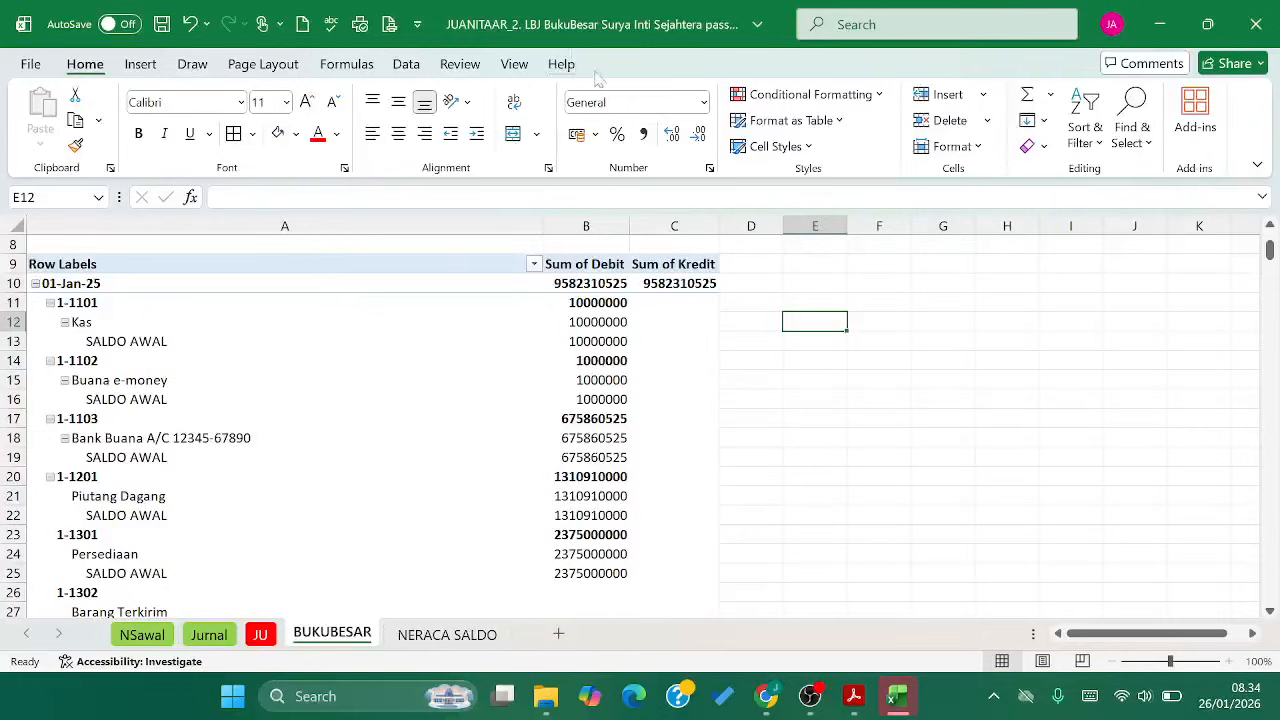
Show the PivotTable report layout in Tabular Form
click(455, 366)
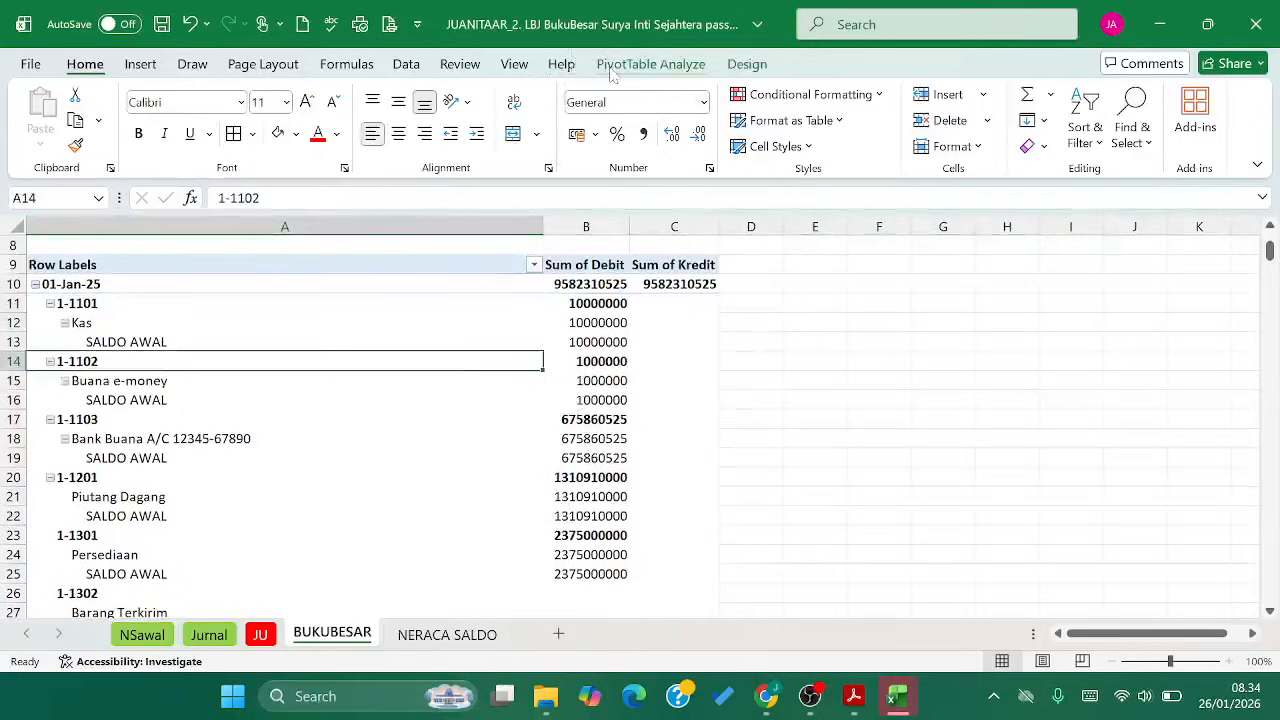
click(678, 74)
click(739, 72)
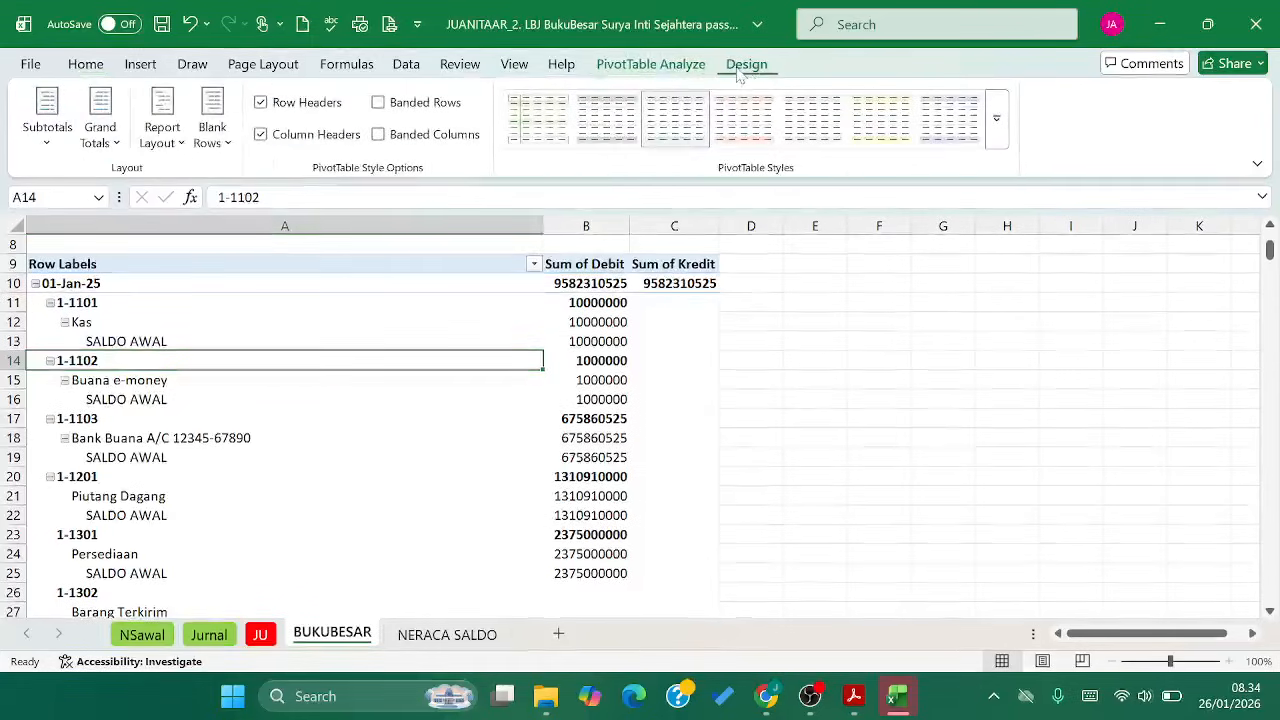
click(180, 148)
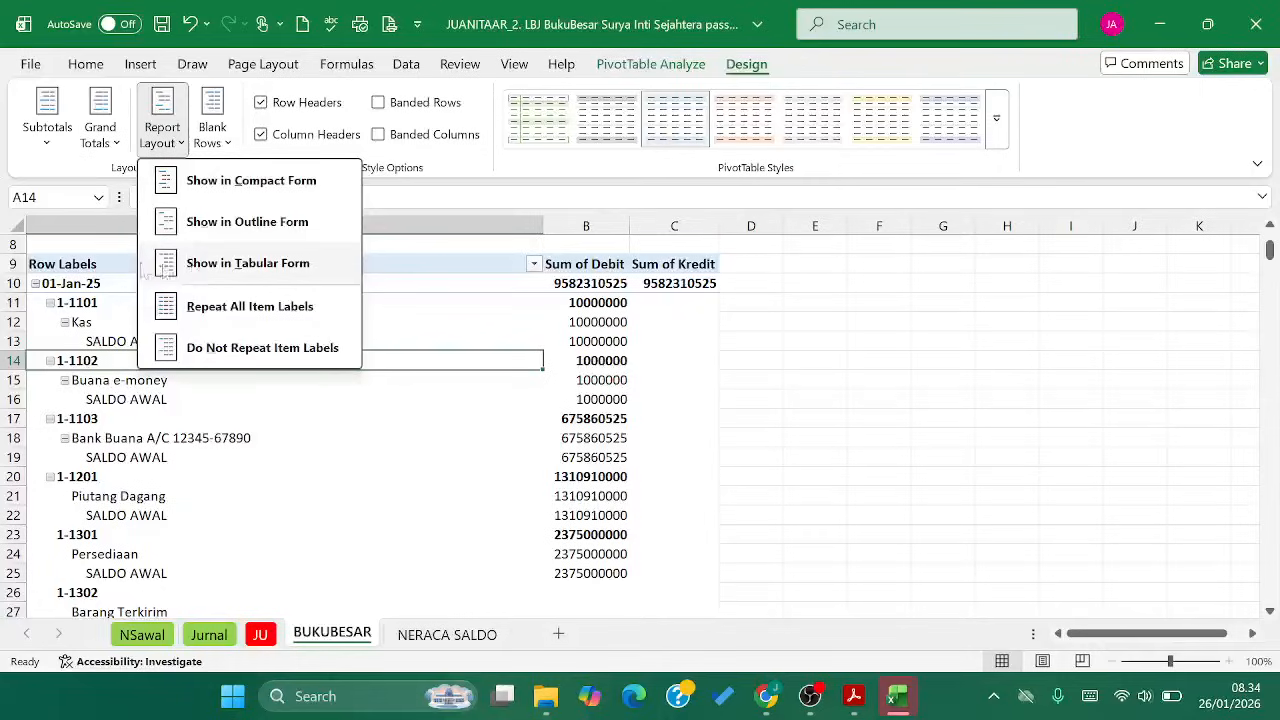
click(212, 268)
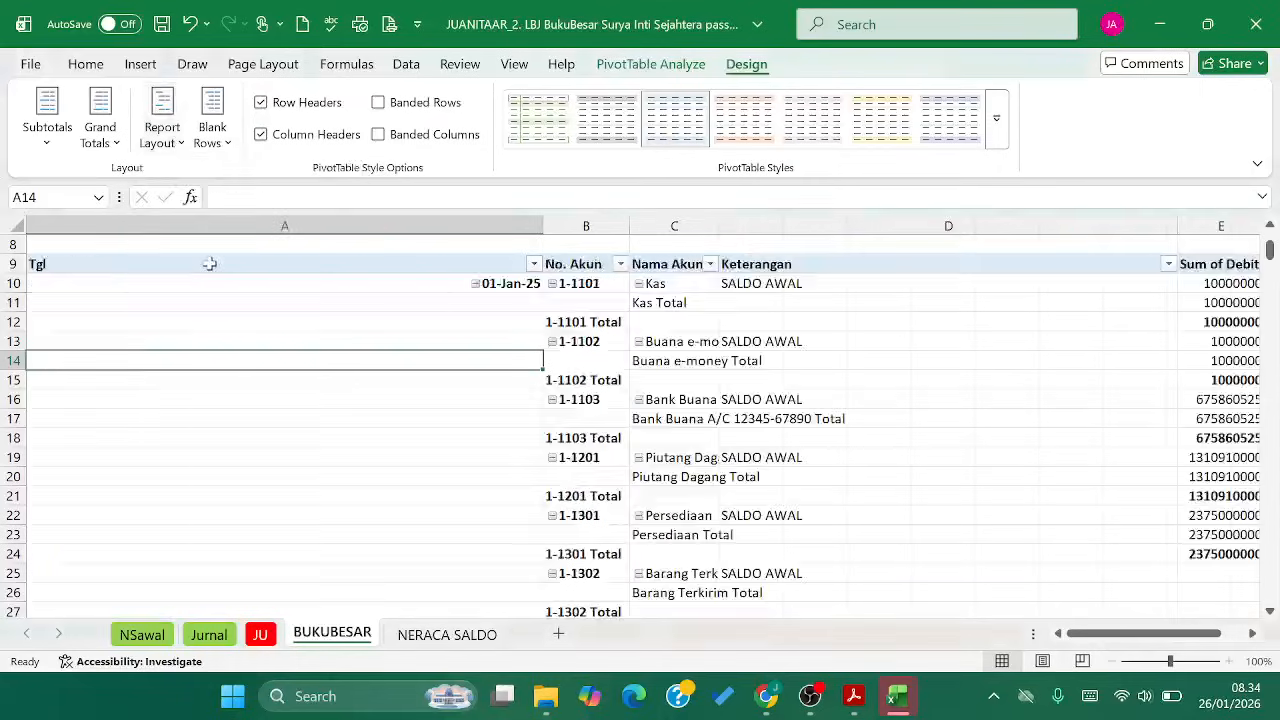
Repeat all item labels in the PivotTable and turn off its subtotals
click(175, 145)
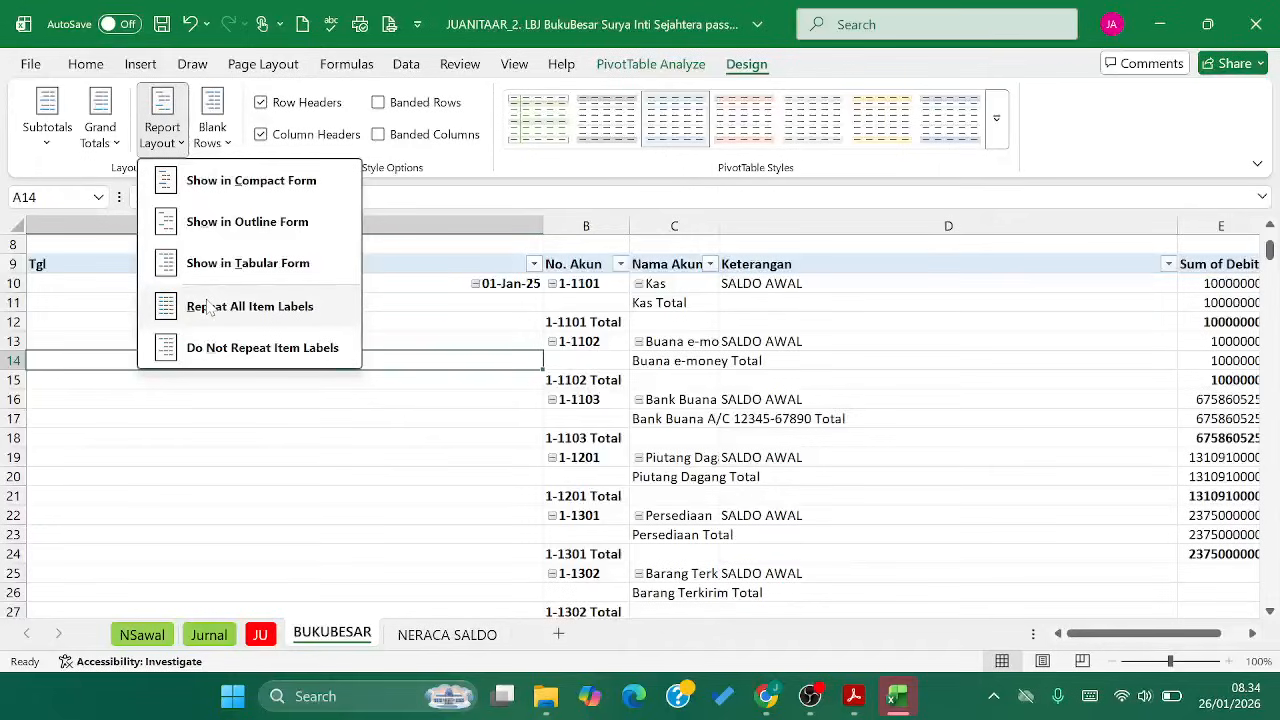
click(252, 308)
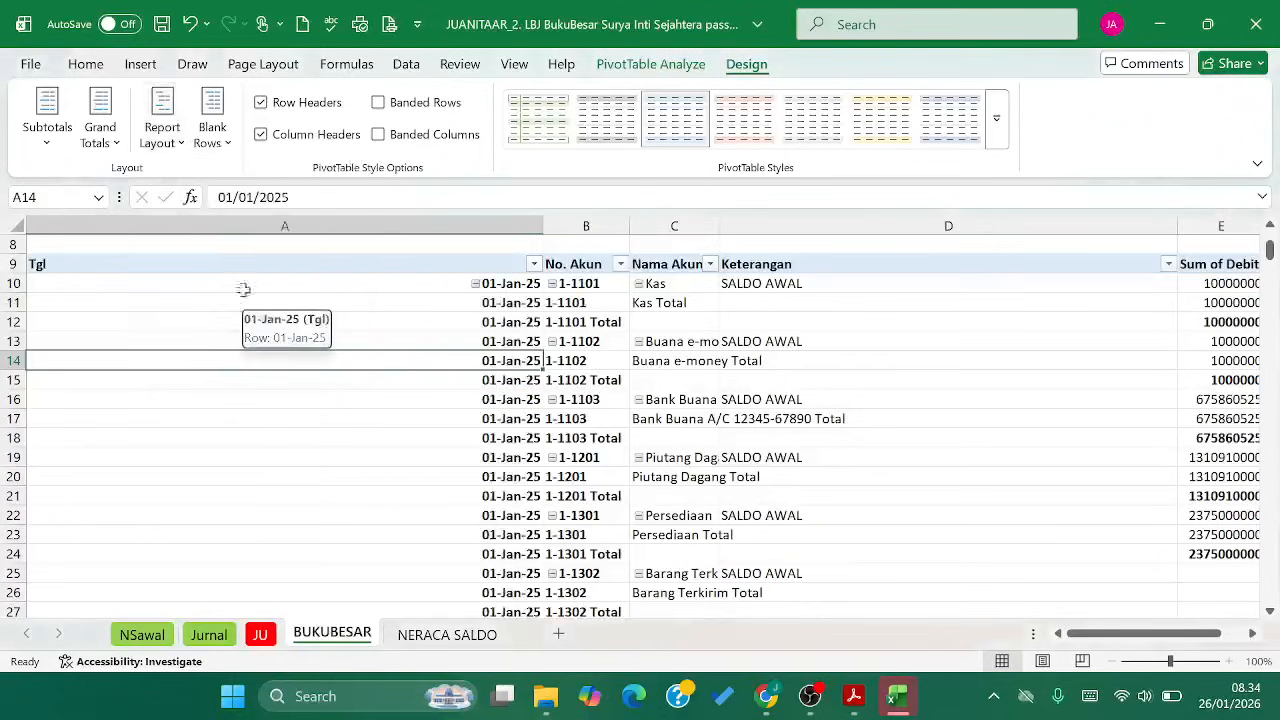
click(56, 148)
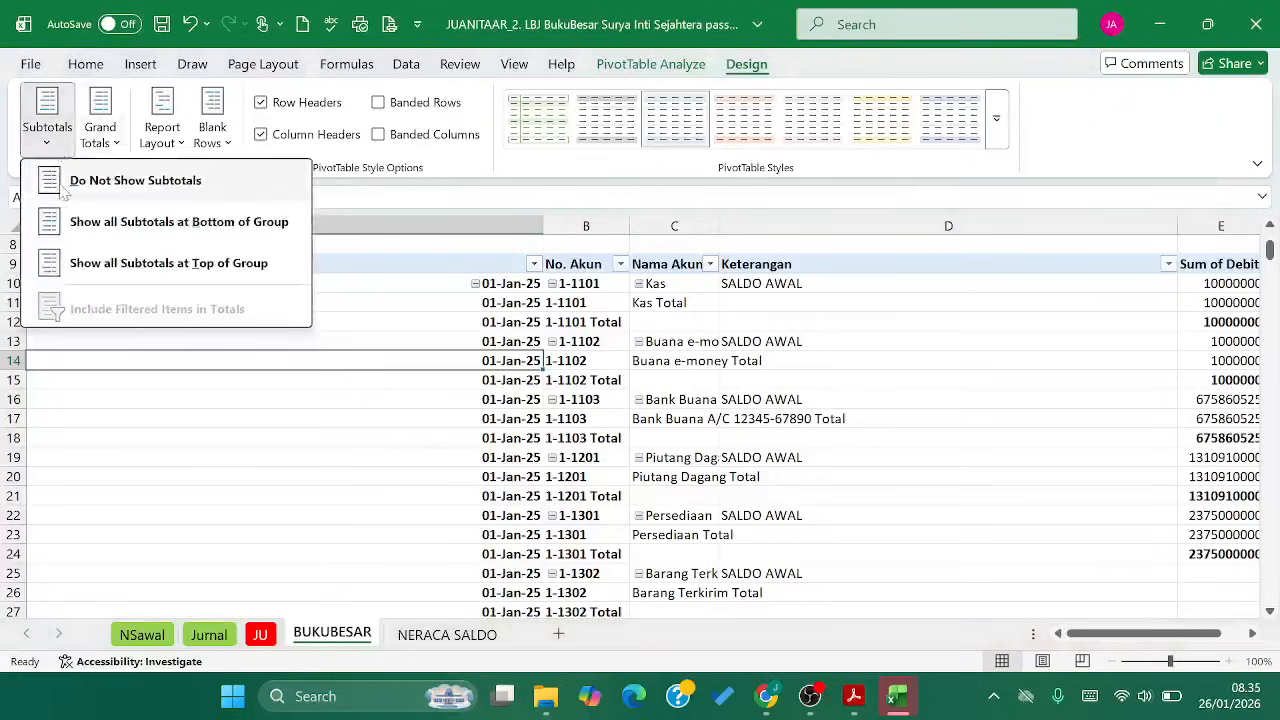
click(63, 190)
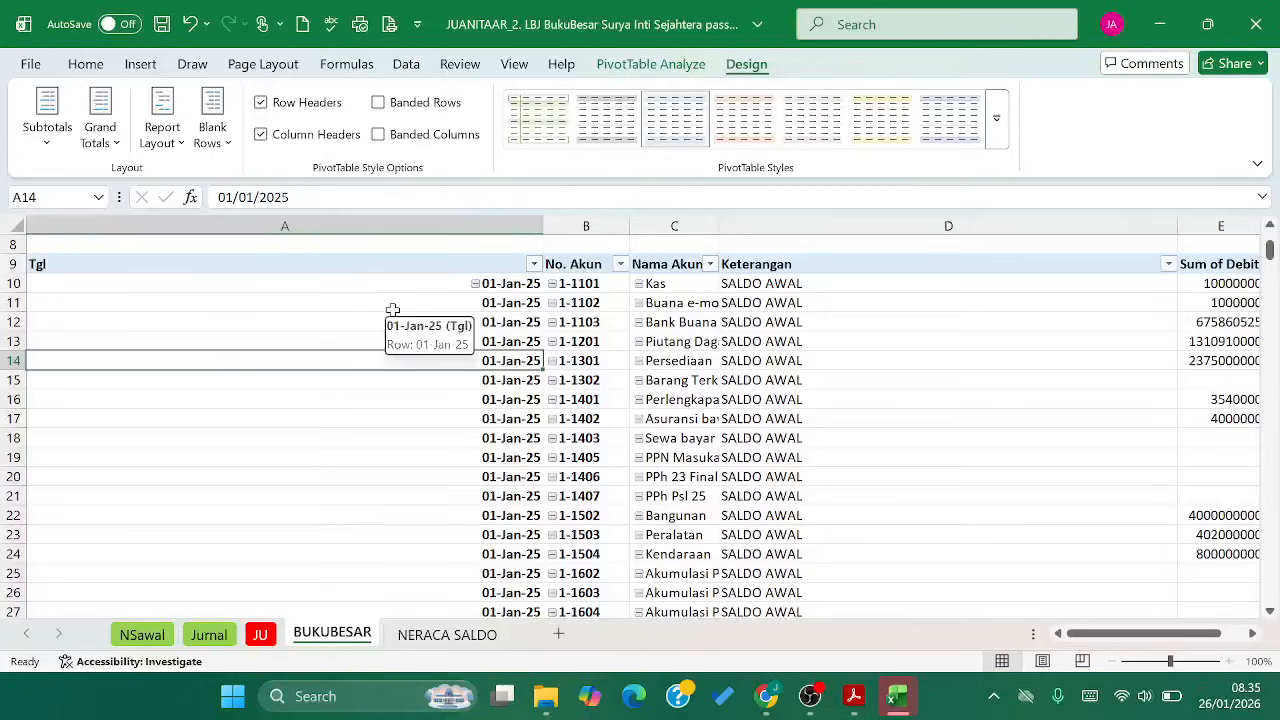
AutoFit the width of all columns on the BUKUBESAR sheet to their contents
click(18, 226)
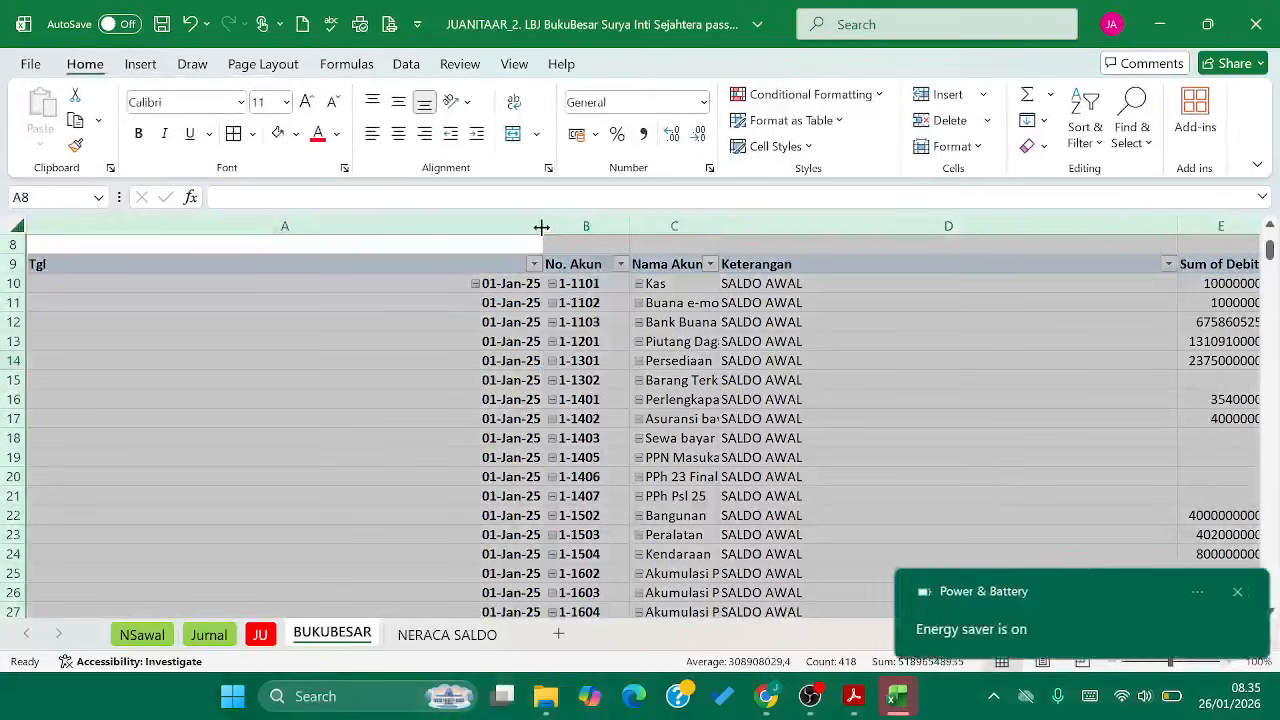
click(1237, 594)
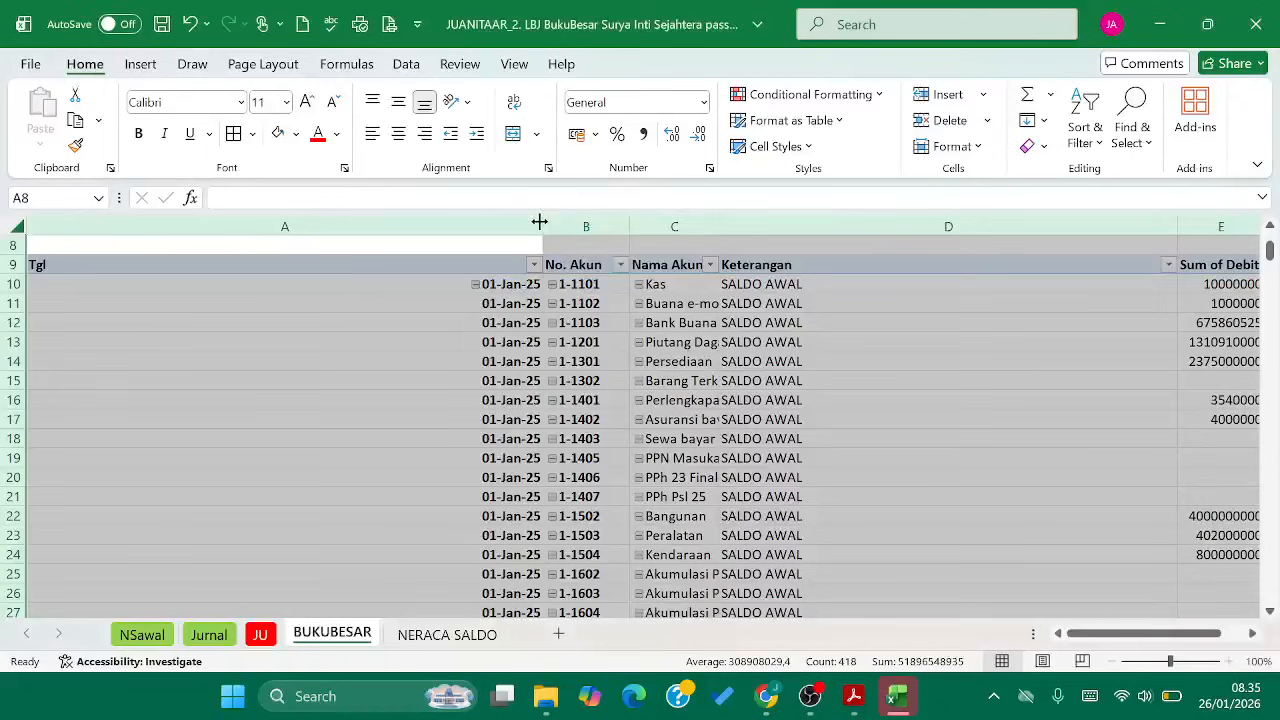
double_click(541, 222)
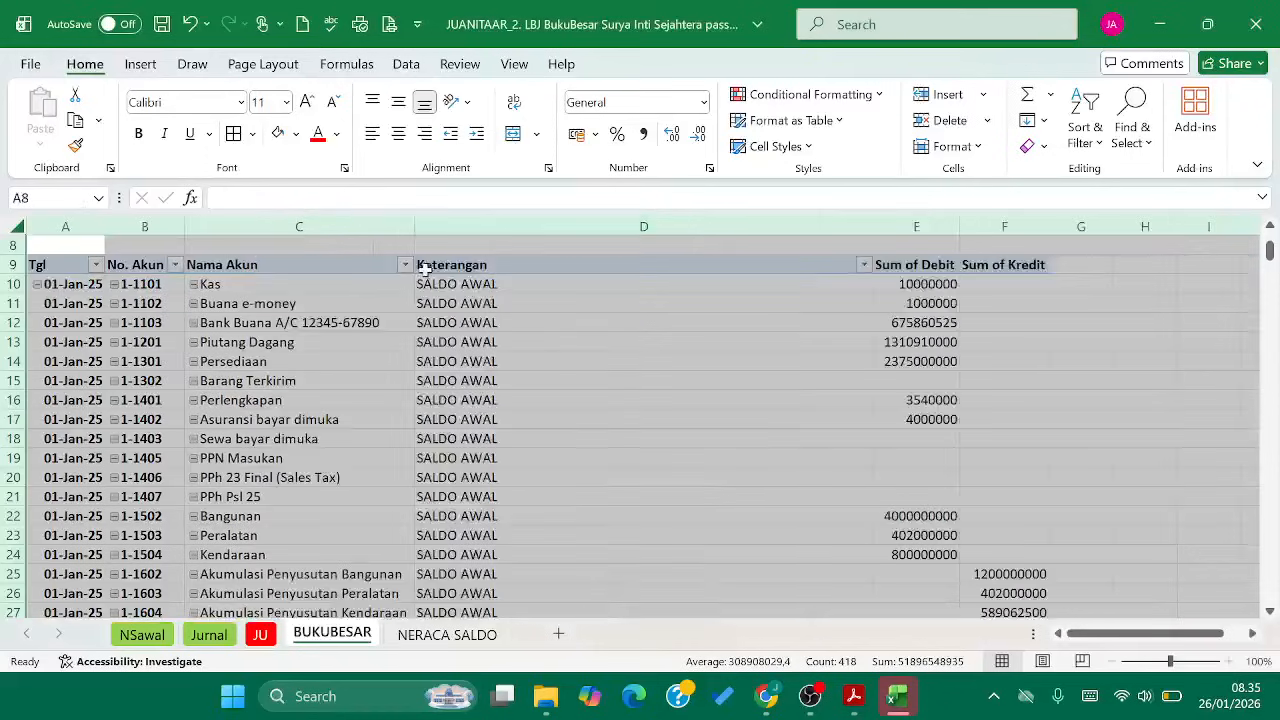
scroll(424, 268, up, 2)
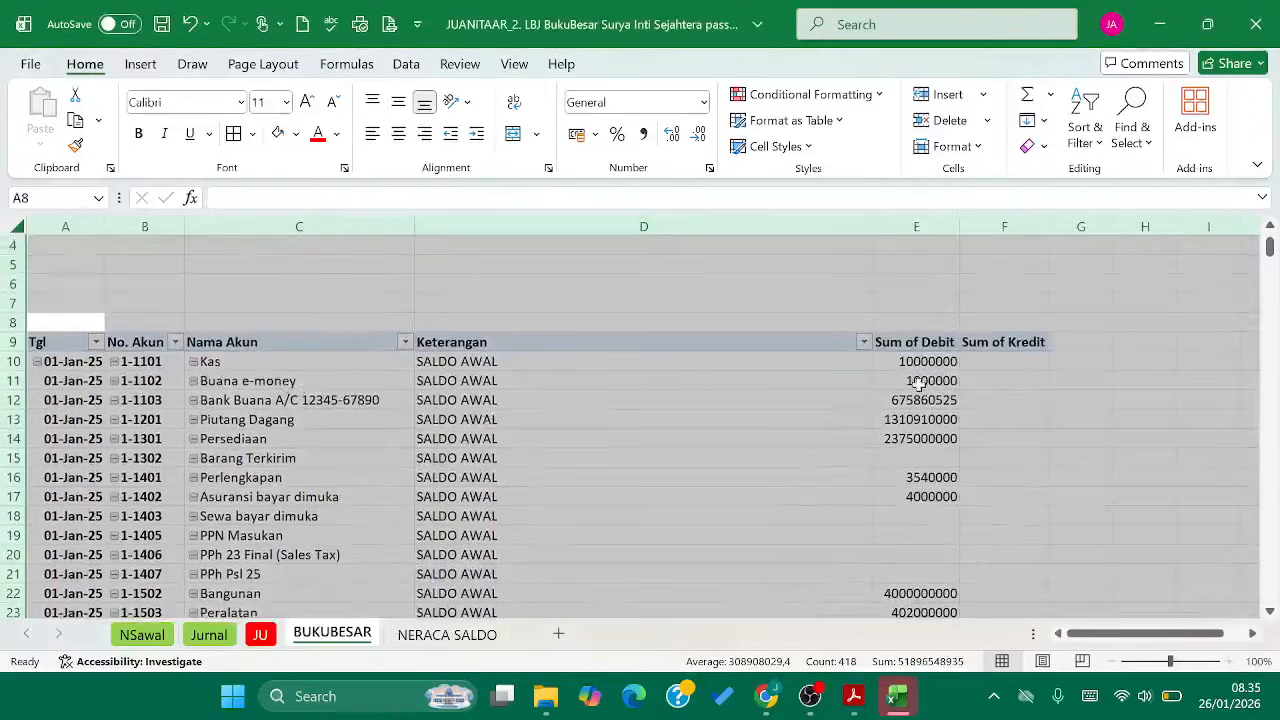
click(1104, 341)
click(930, 342)
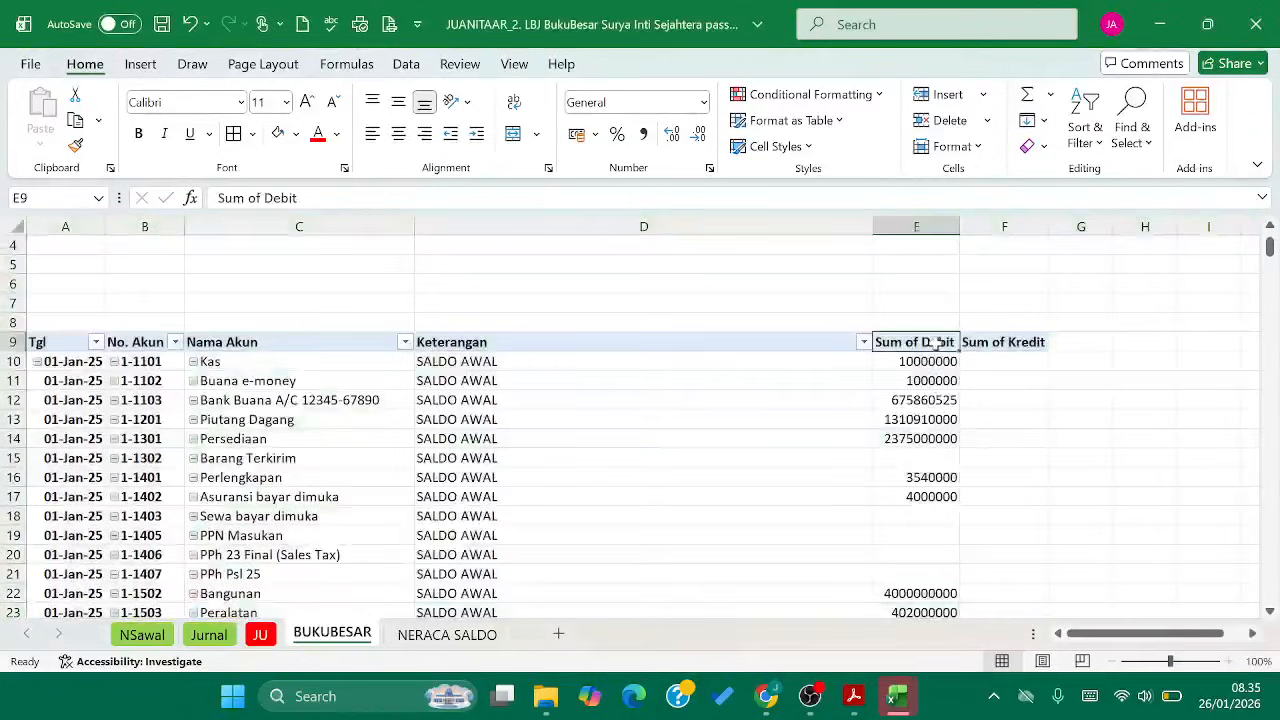
key(Right)
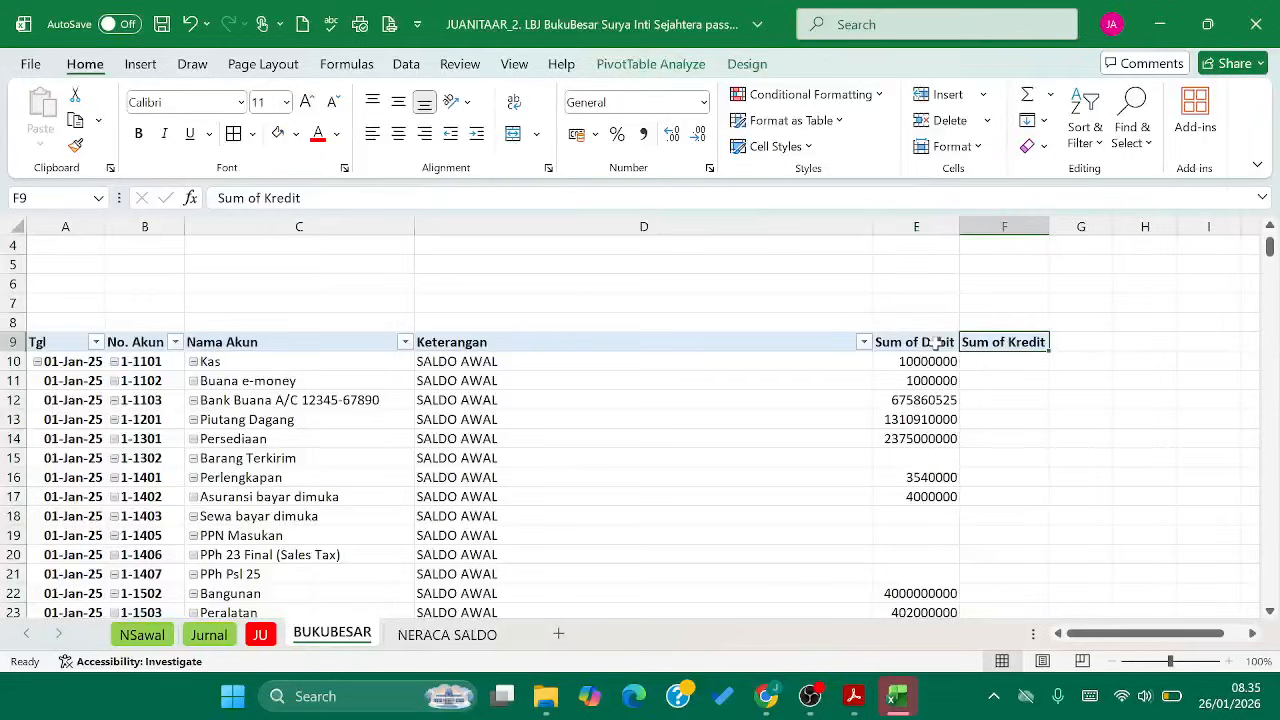
key(Right)
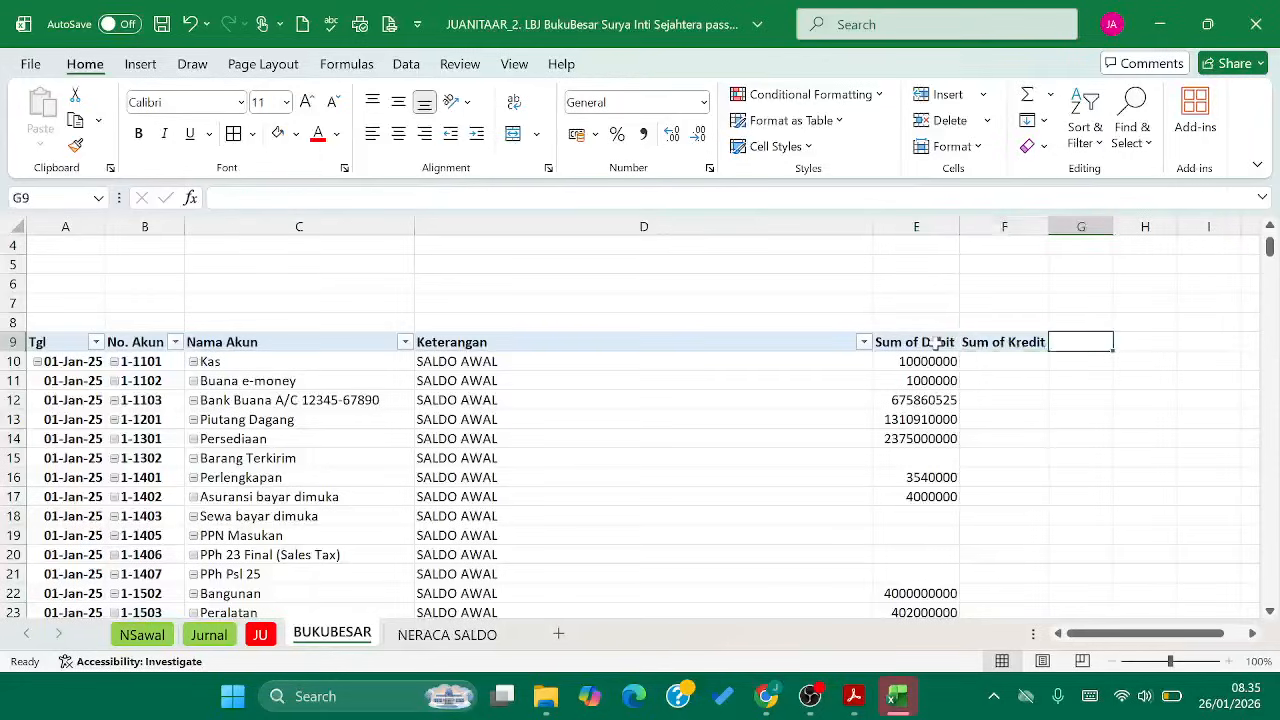
Start a new PivotTable calculated field and name it SALDO AKHIR
click(603, 386)
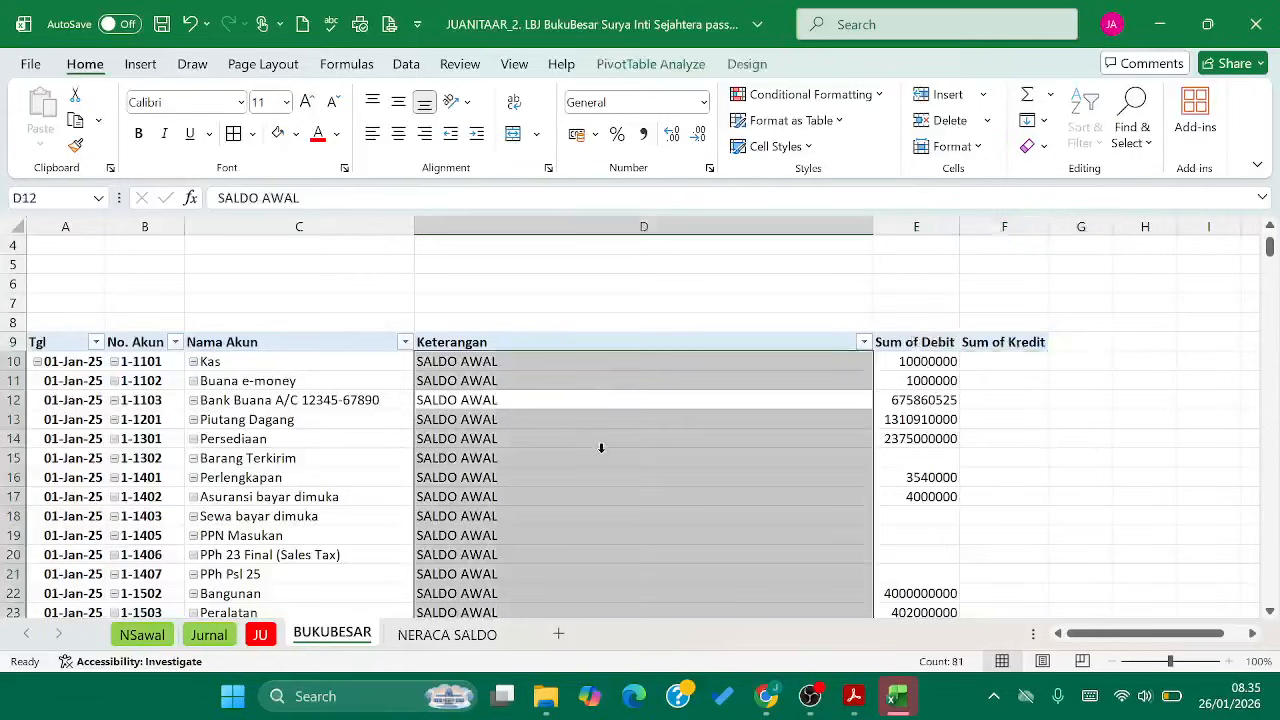
click(689, 62)
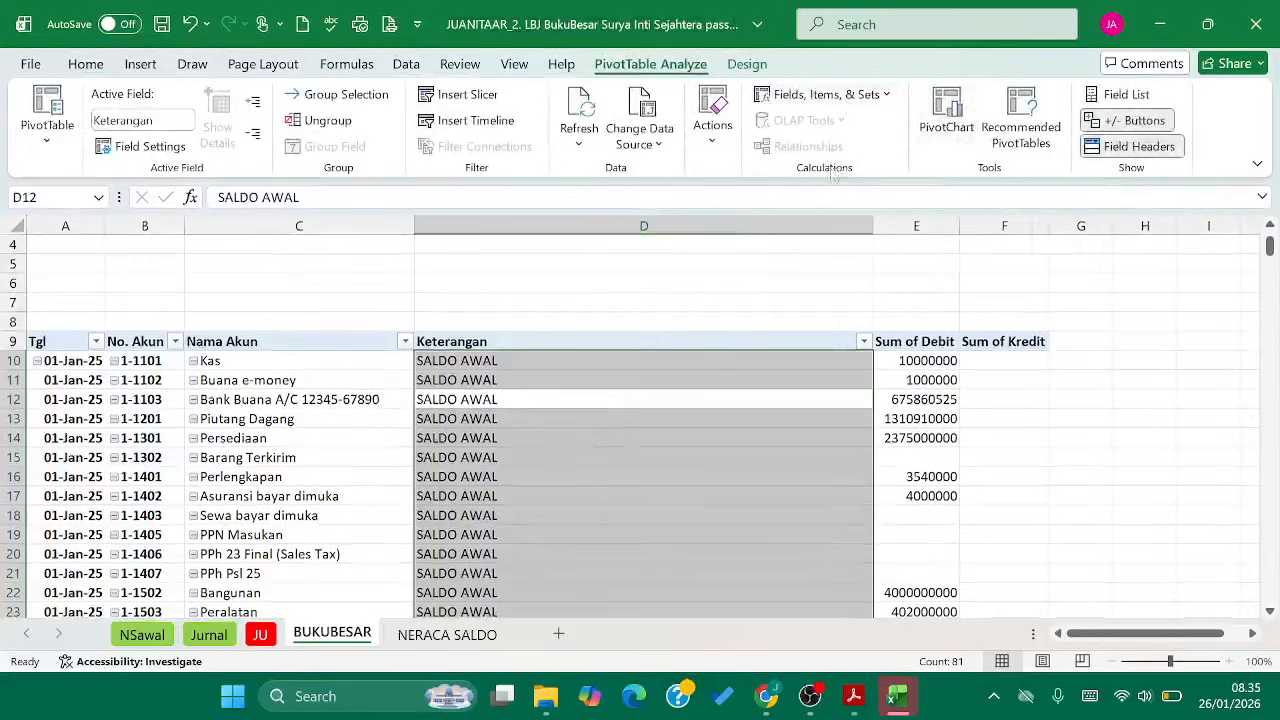
click(882, 97)
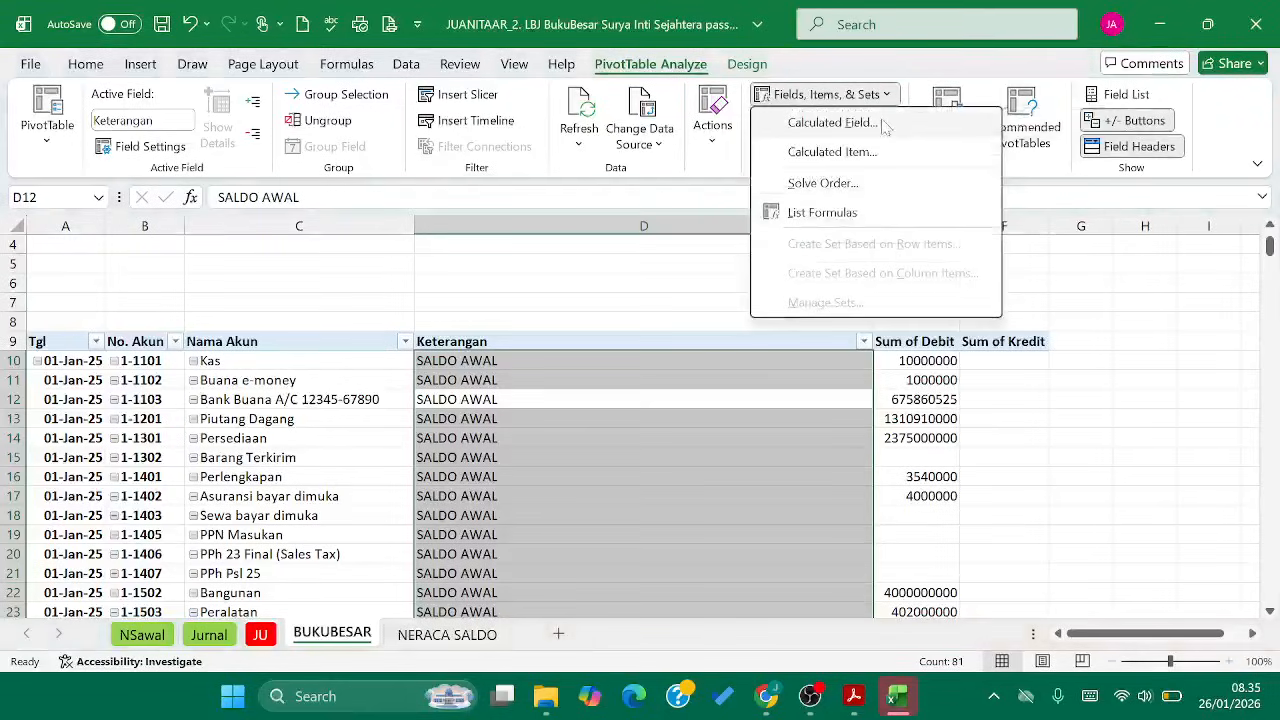
click(884, 123)
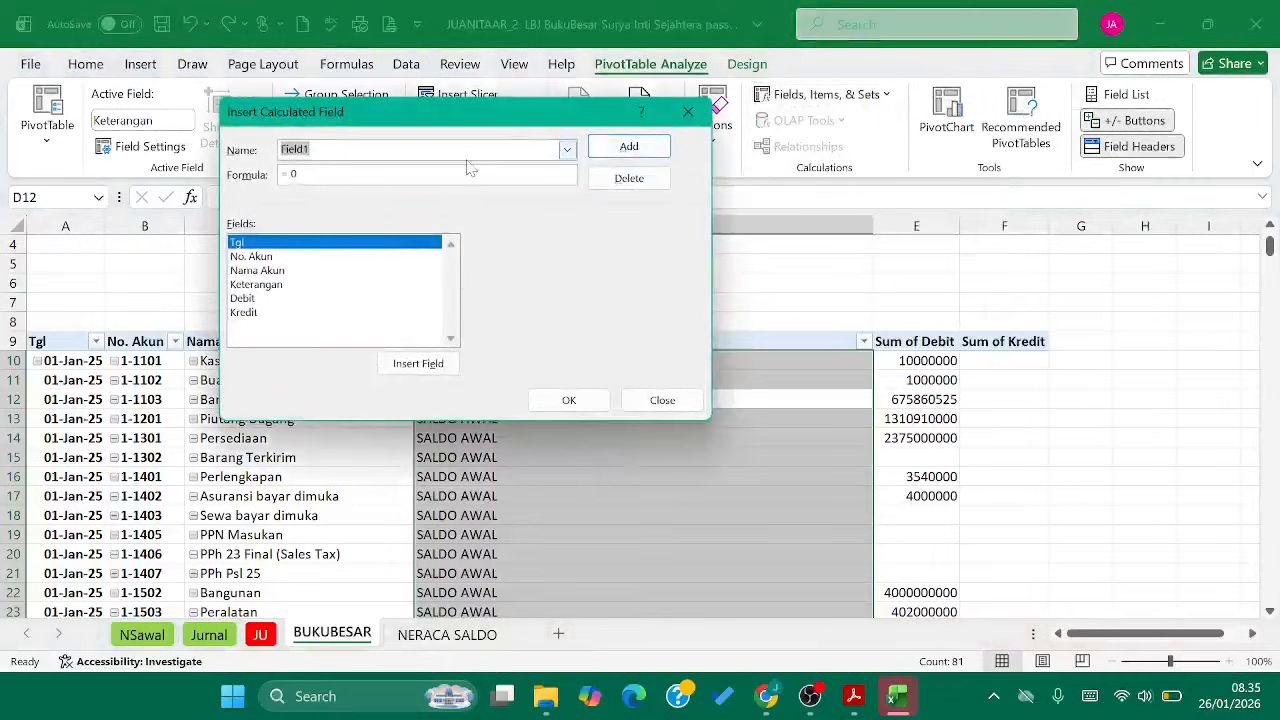
text(SALDO AKHIR)
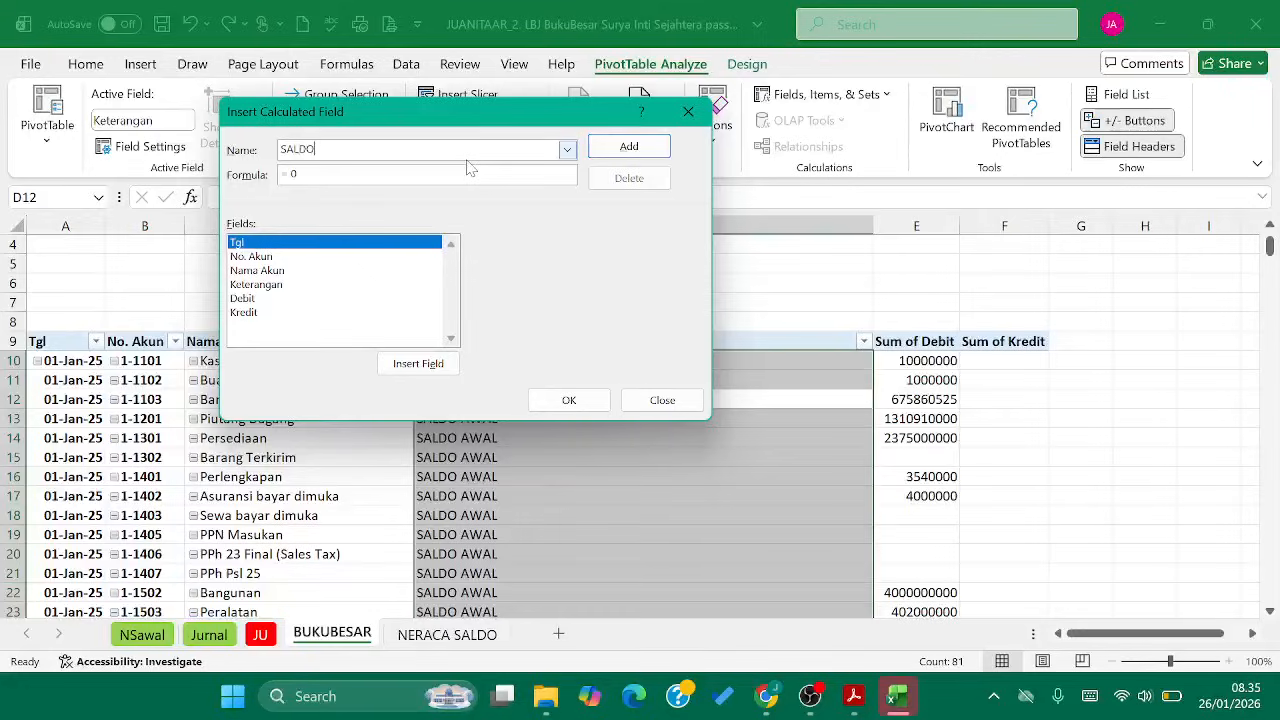
Begin the SALDO AKHIR calculated field's formula with the condition =IF((Debit>Kredit); using the Debit and Kredit fields
key(Tab)
key(End)
key(BackSpace)
key(BackSpace)
text(IF(()
double_click(244, 298)
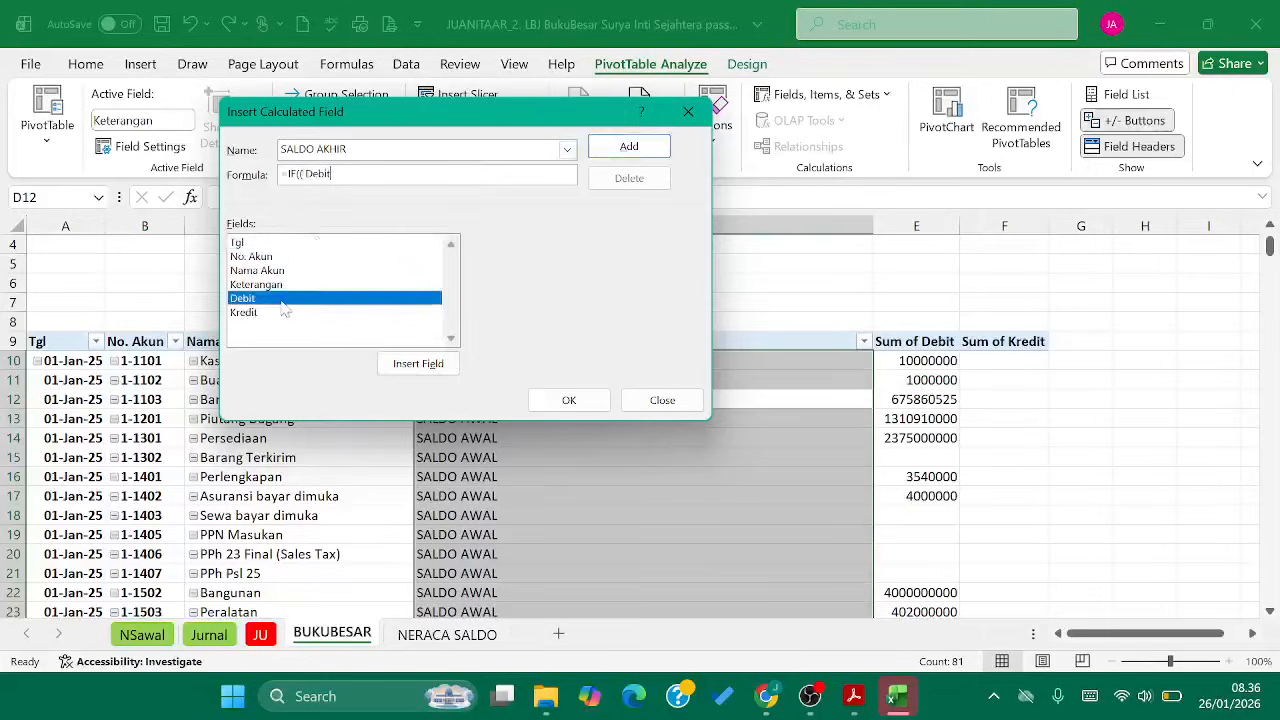
text(>)
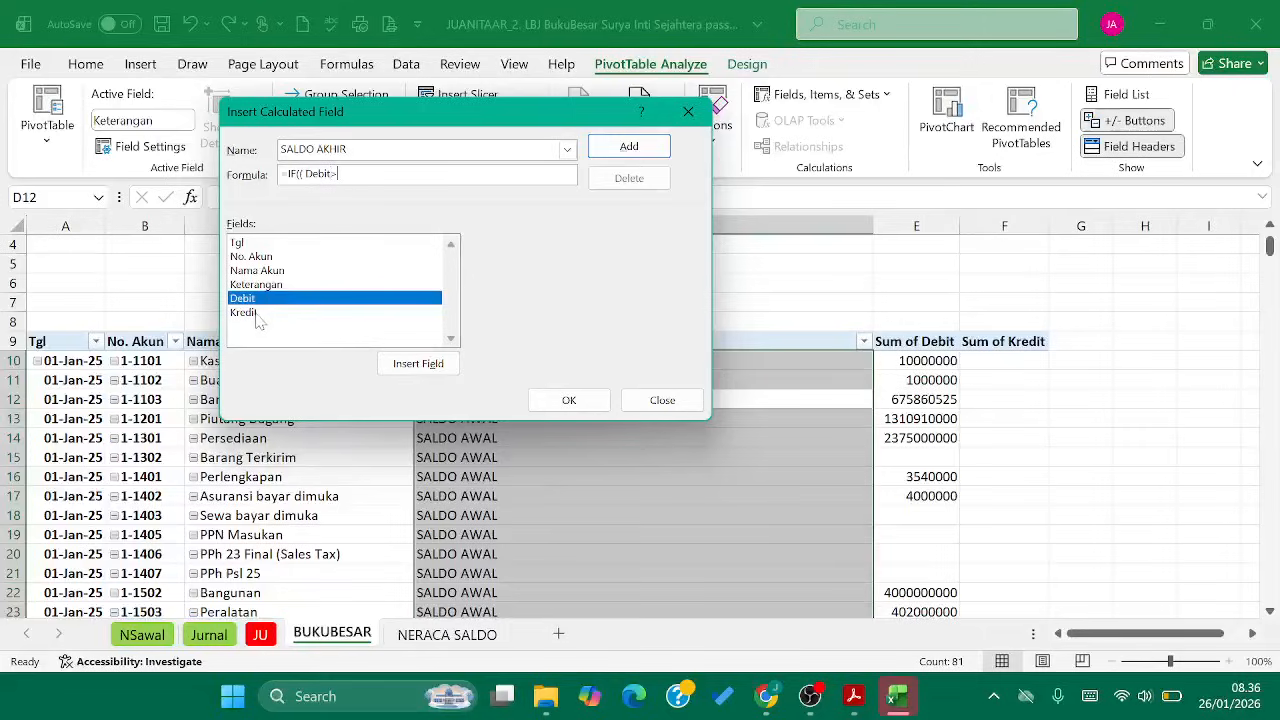
double_click(245, 312)
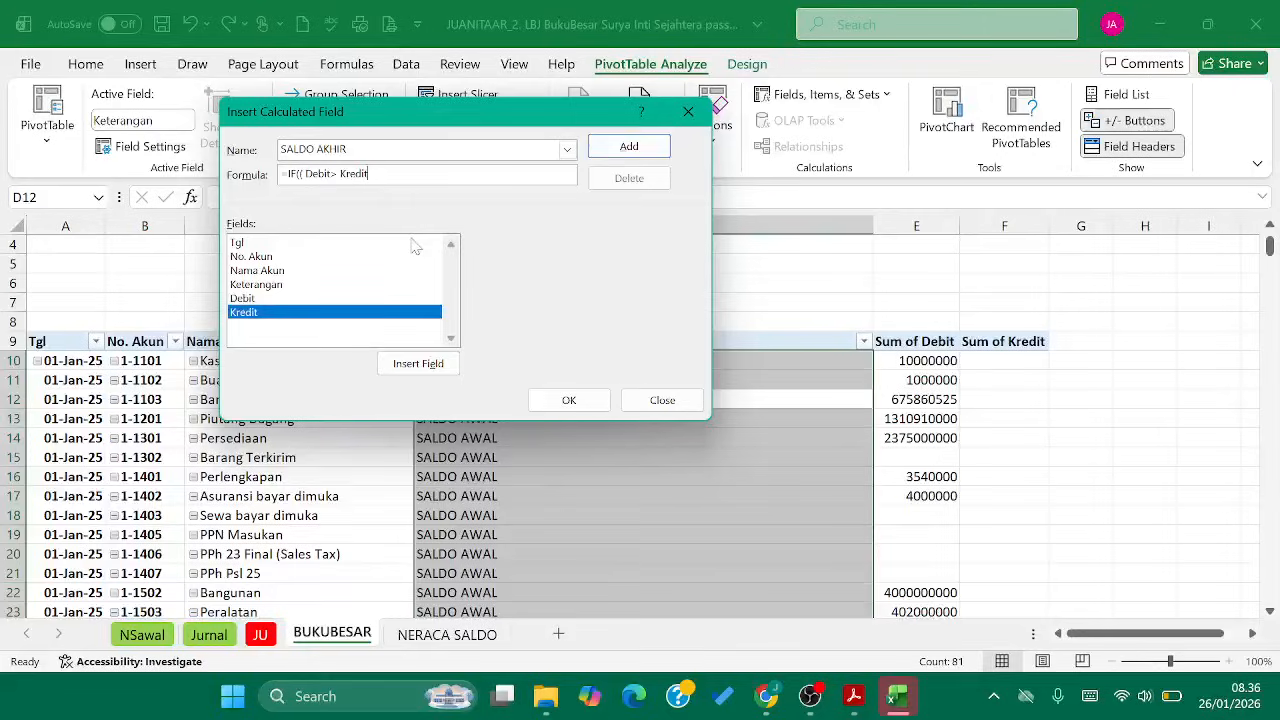
text();)
Complete the formula with Debit-Kredit as the true result and Kredit-Debit as the false result, and add the calculated field
double_click(257, 299)
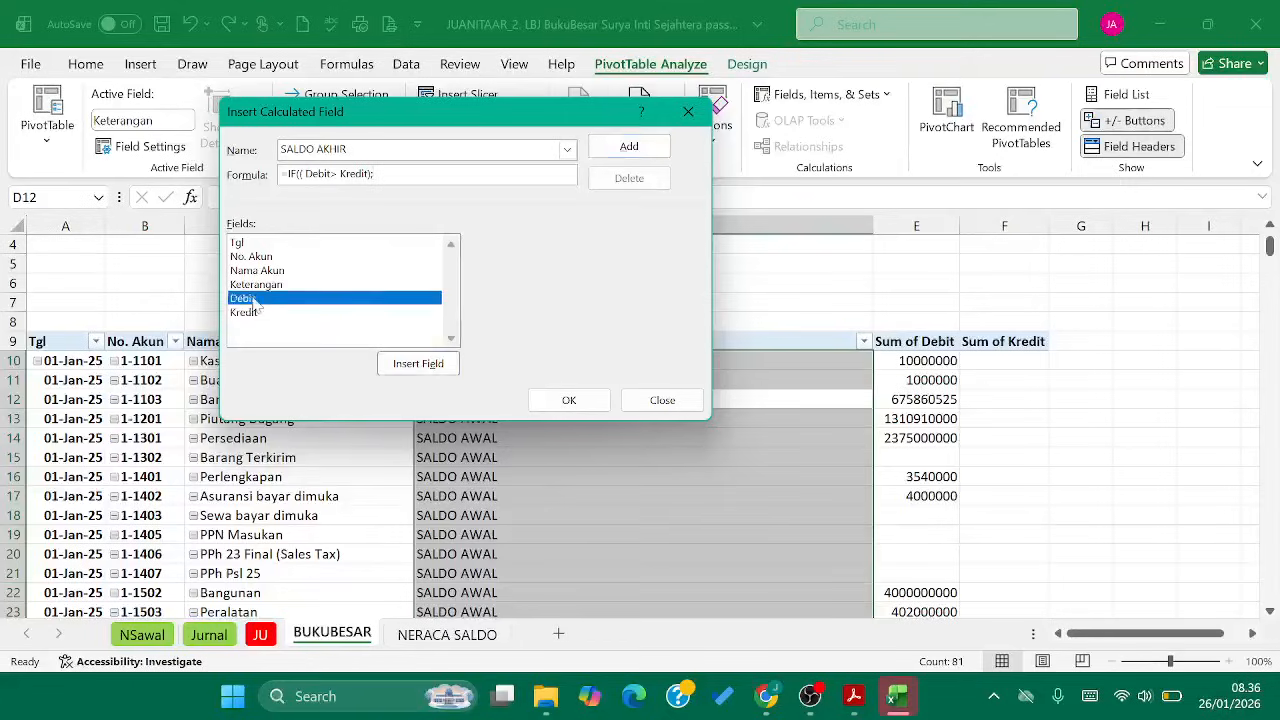
text(-)
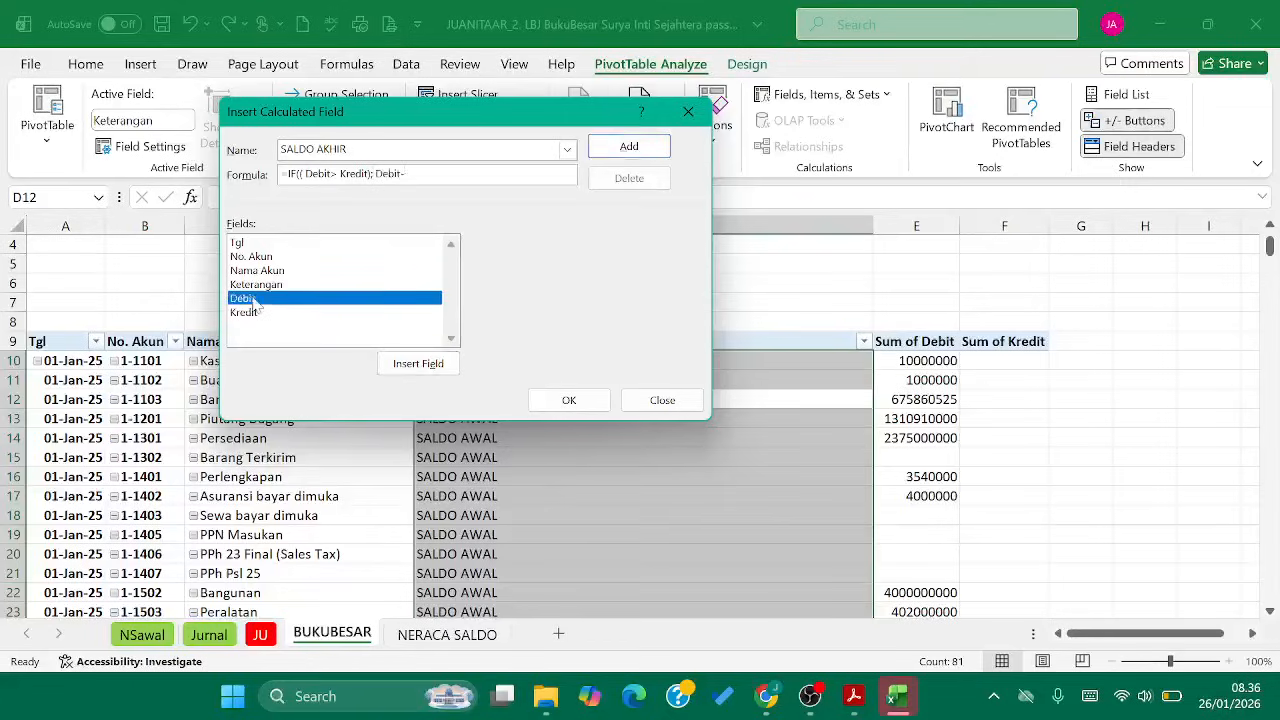
double_click(258, 313)
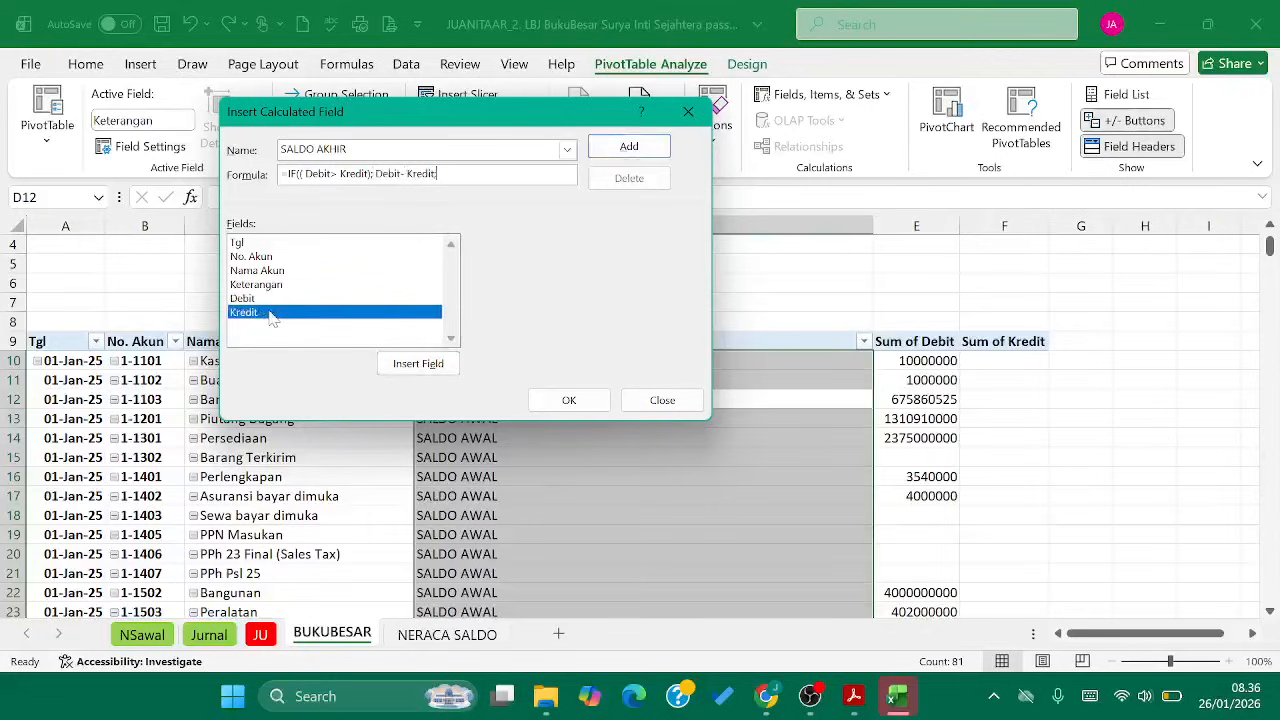
double_click(270, 316)
text(-)
double_click(281, 300)
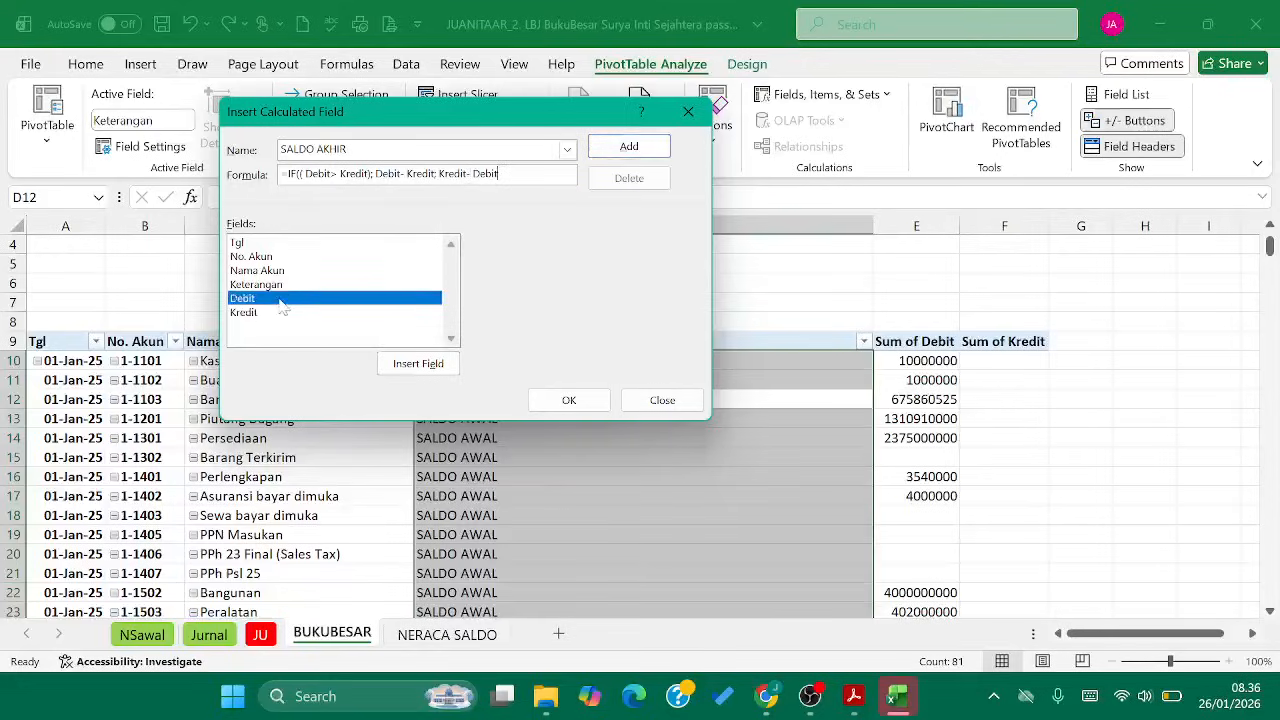
text())
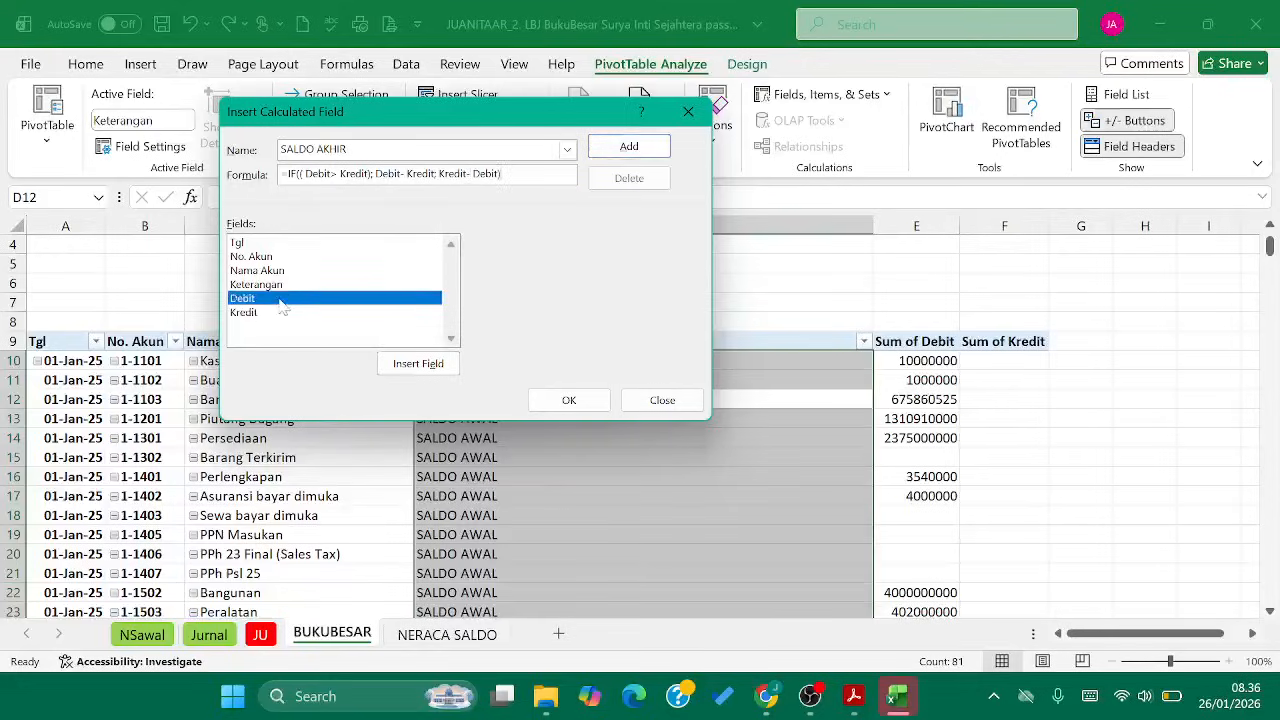
click(566, 401)
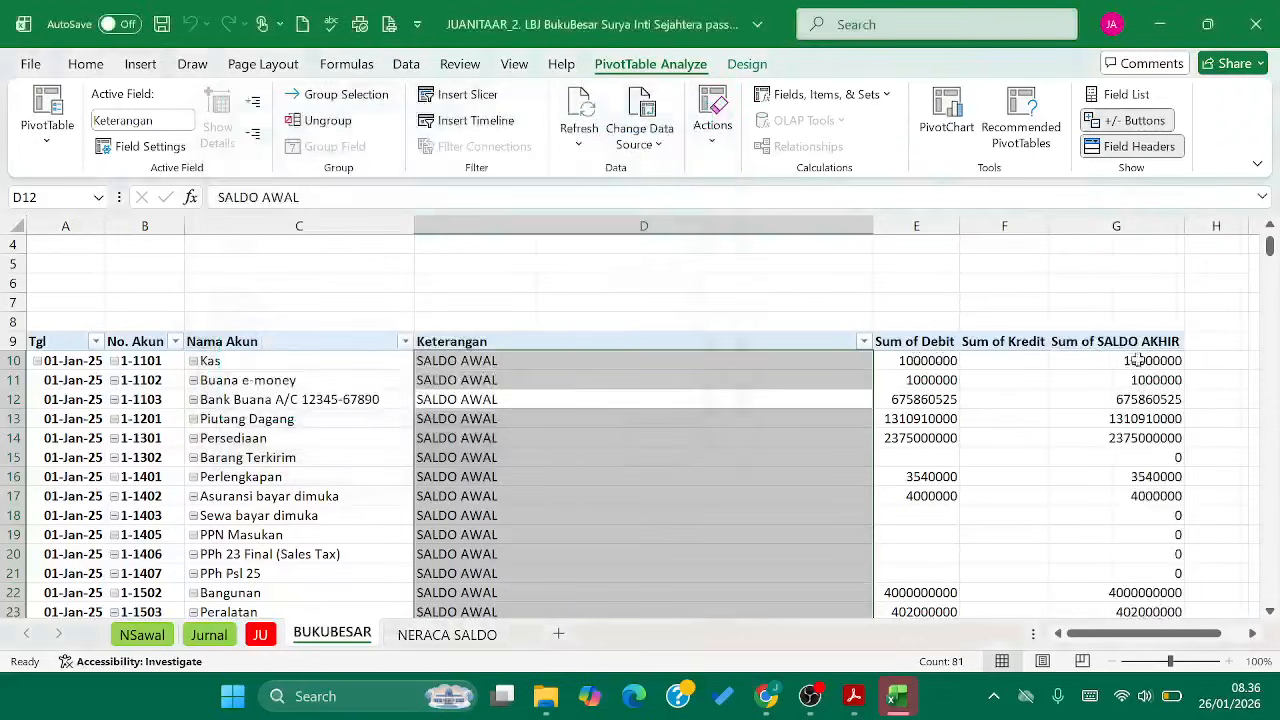
click(1138, 360)
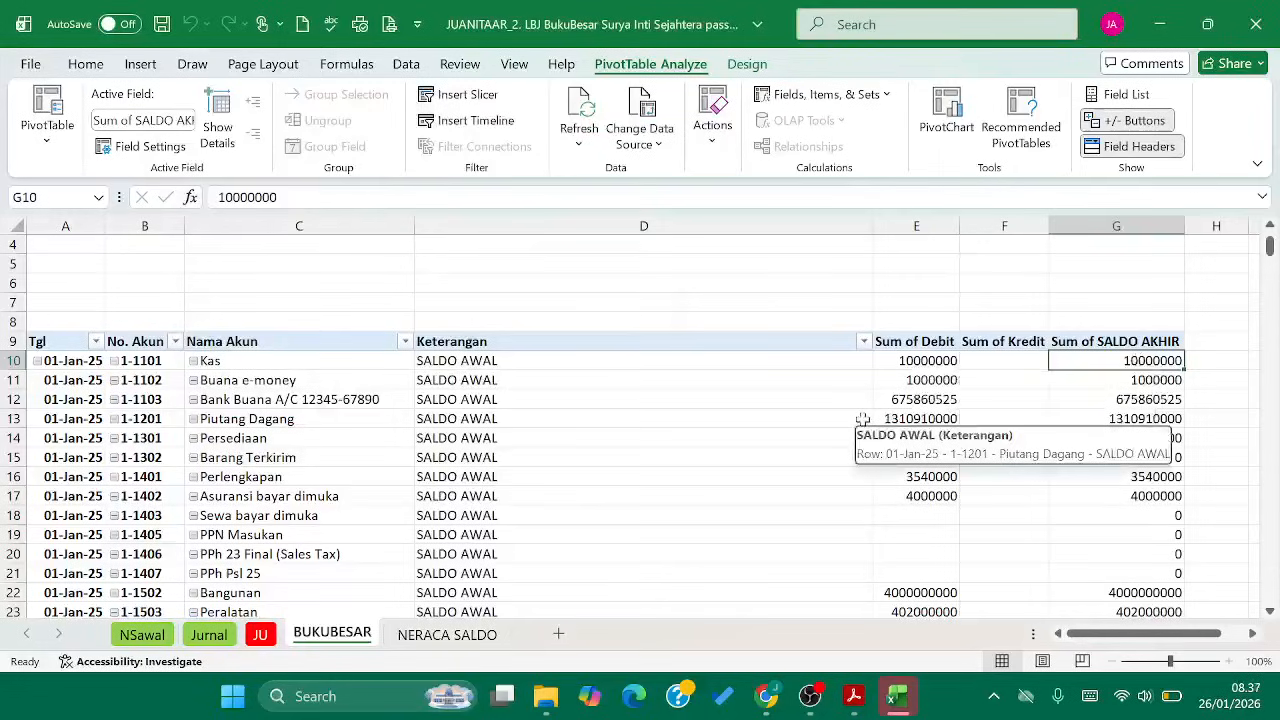
Copy the PivotTable's No. Akun header into cell A6 above the table
click(88, 298)
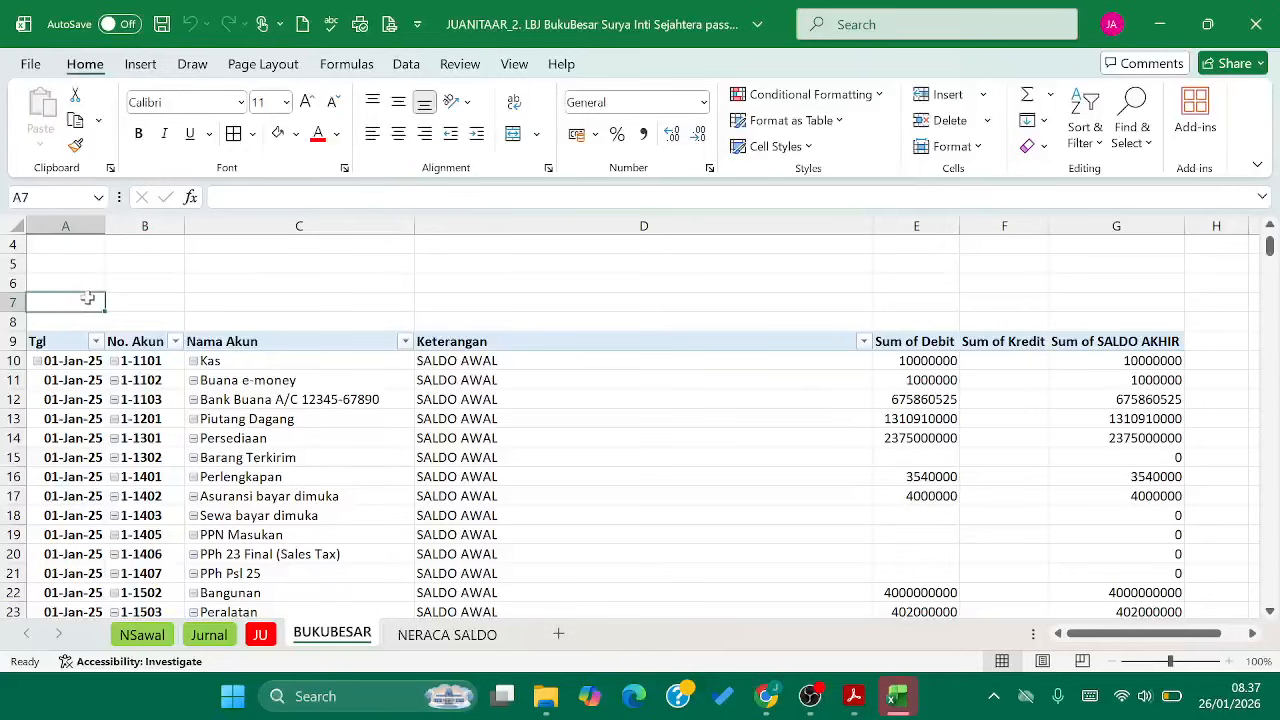
key(Up)
scroll(88, 298, up, 1)
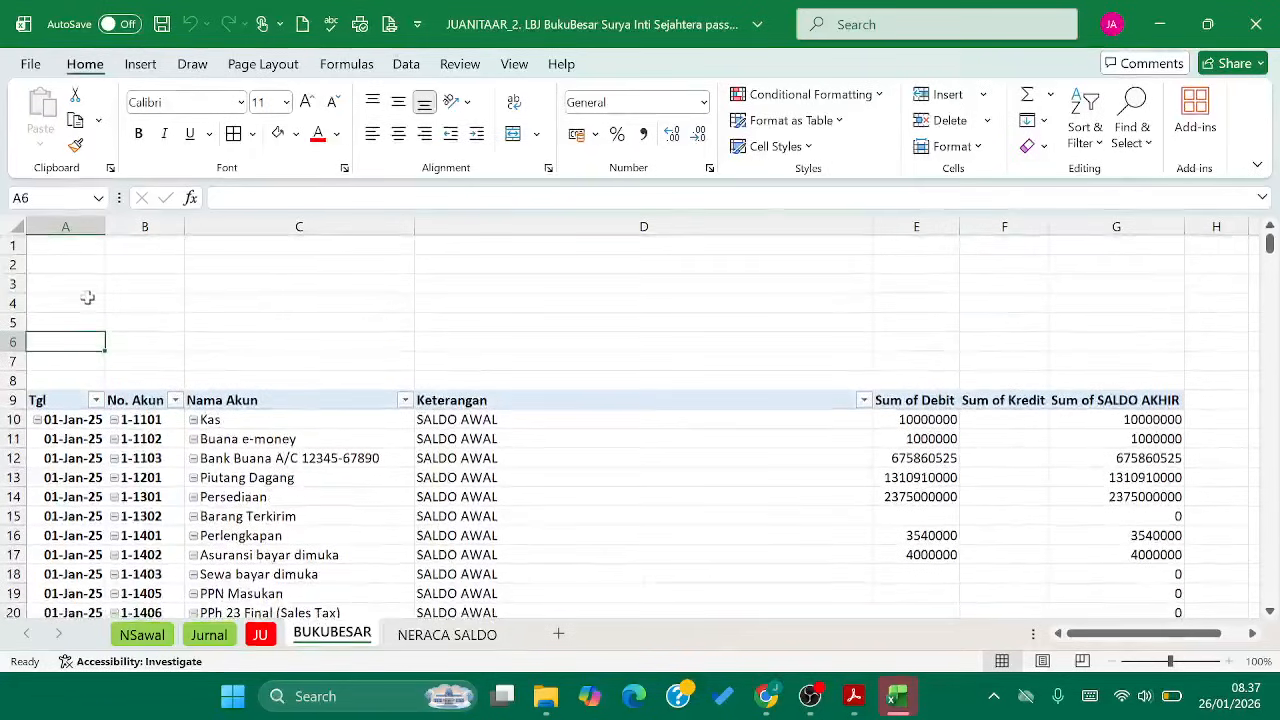
click(152, 406)
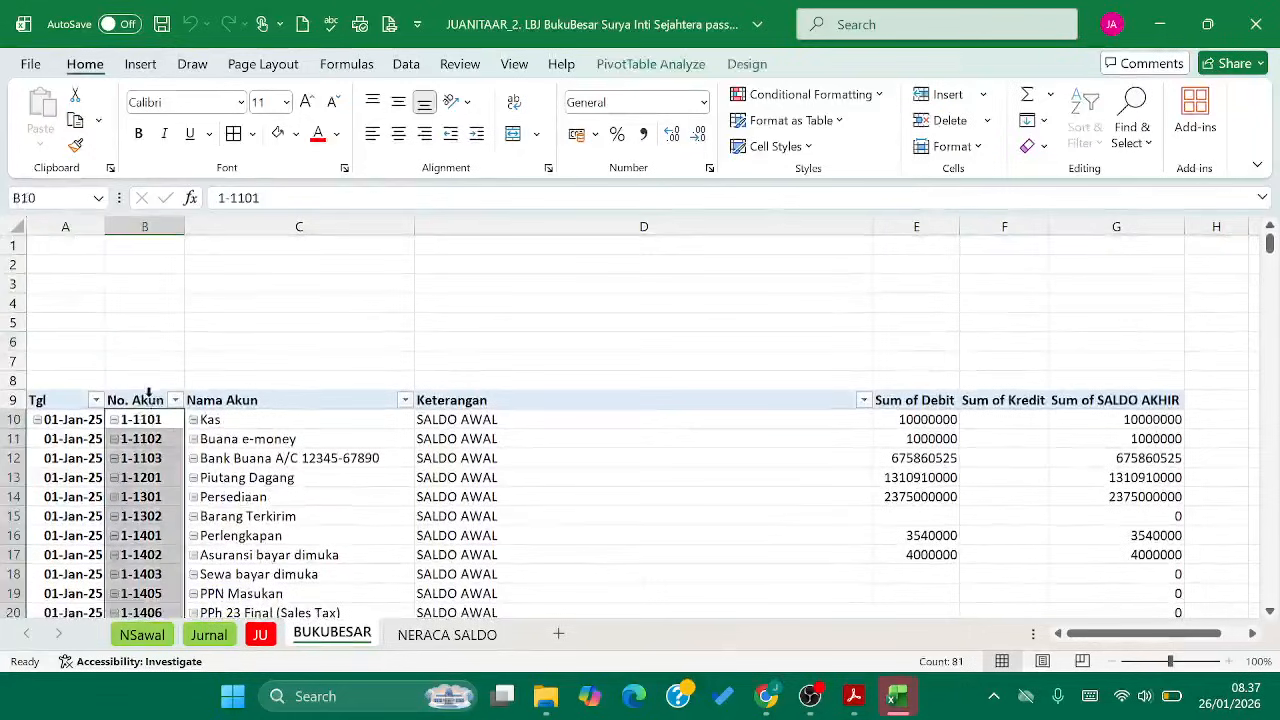
click(148, 396)
key(ctrl+c)
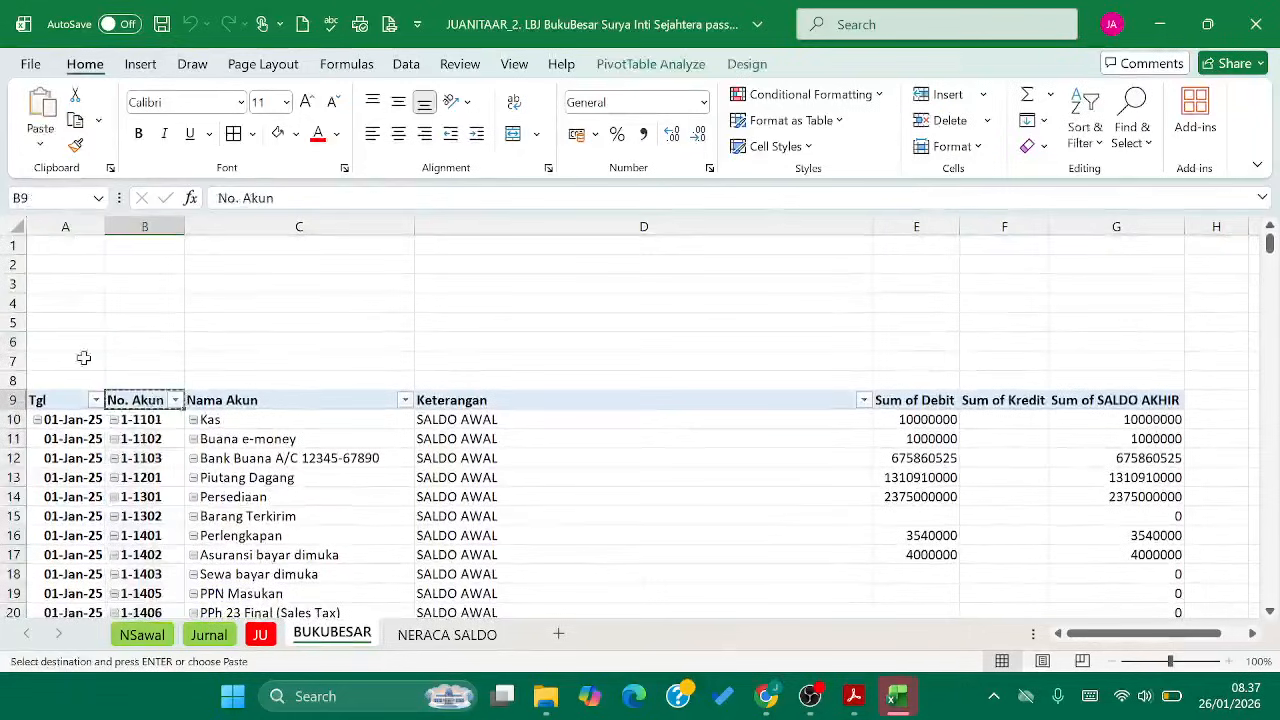
click(73, 343)
key(ctrl+v)
Copy the PivotTable's Nama Akun header into cell A7
click(250, 395)
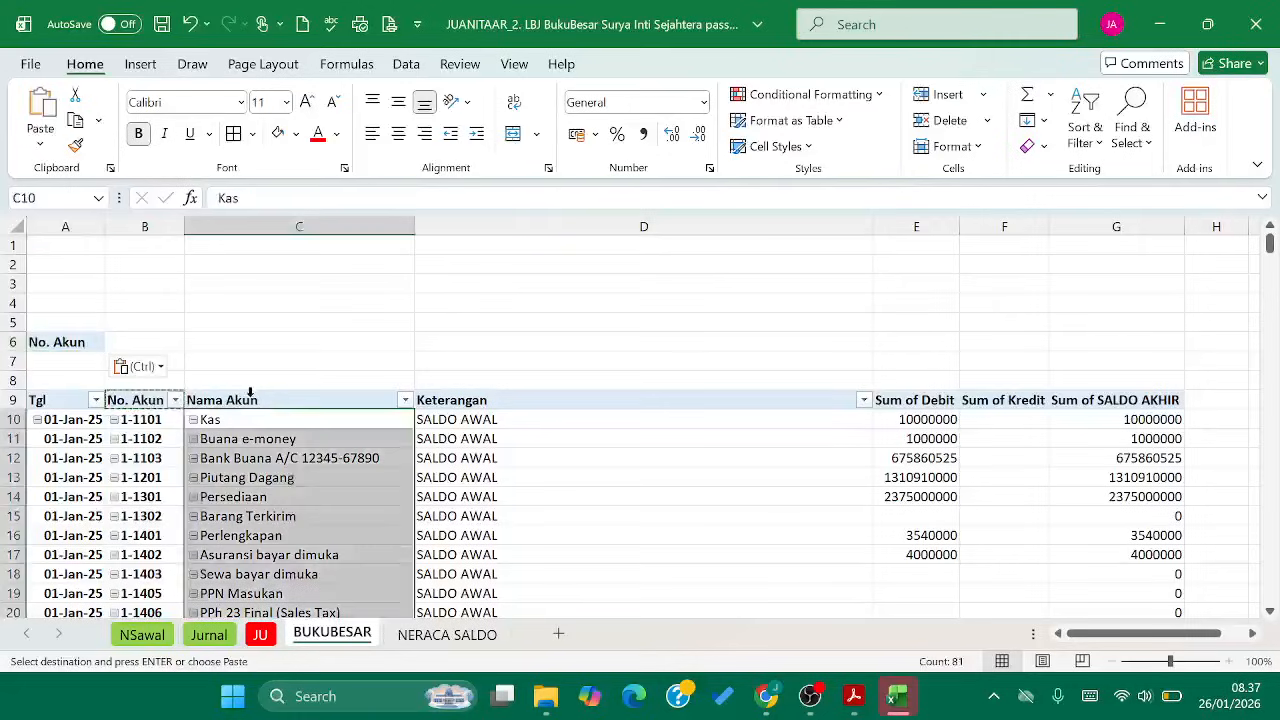
key(ctrl+c)
click(250, 398)
key(ctrl+c)
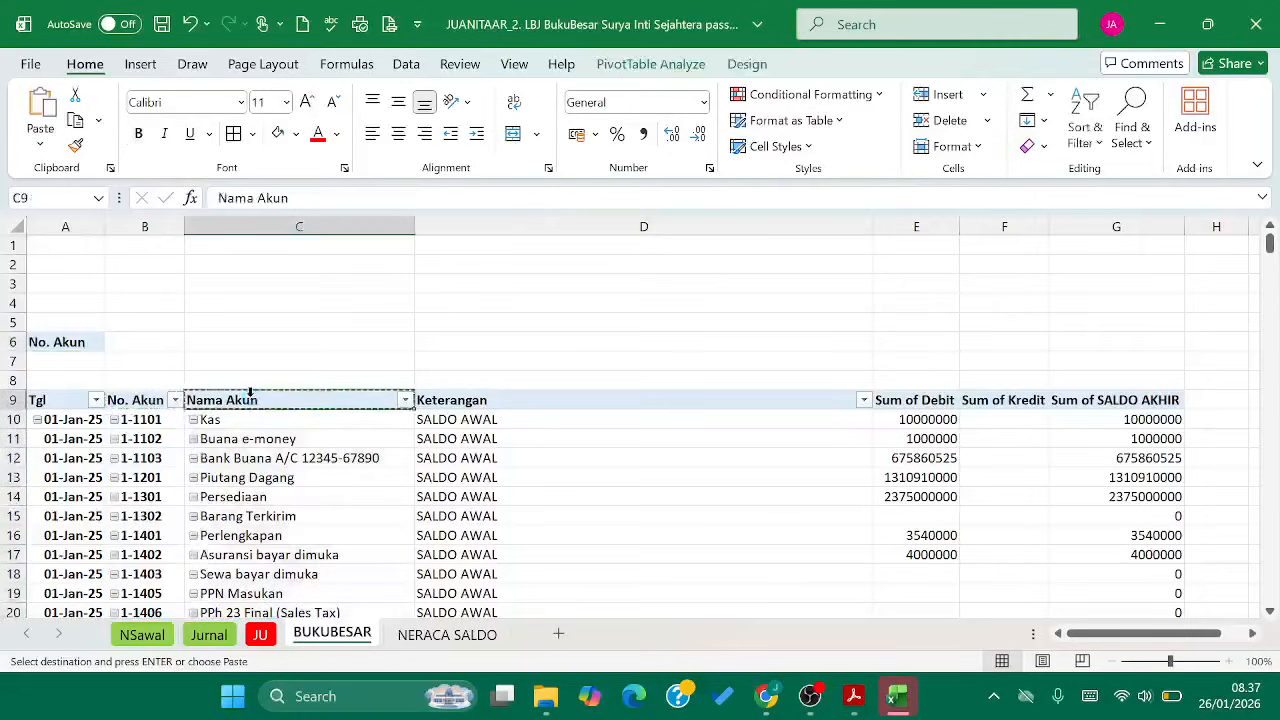
click(61, 360)
key(ctrl+v)
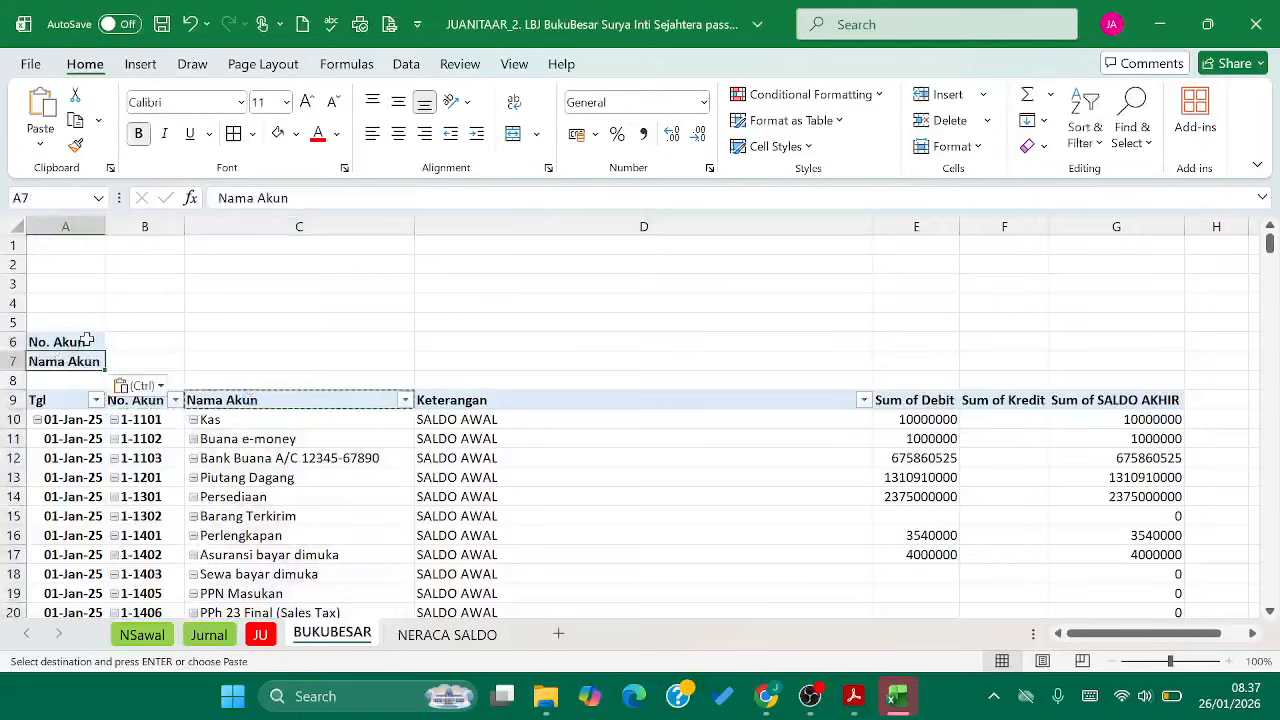
Append a colon to the labels in A6 and A7 so they read "No. Akun :" and "Nama Akun :"
double_click(80, 341)
text(:)
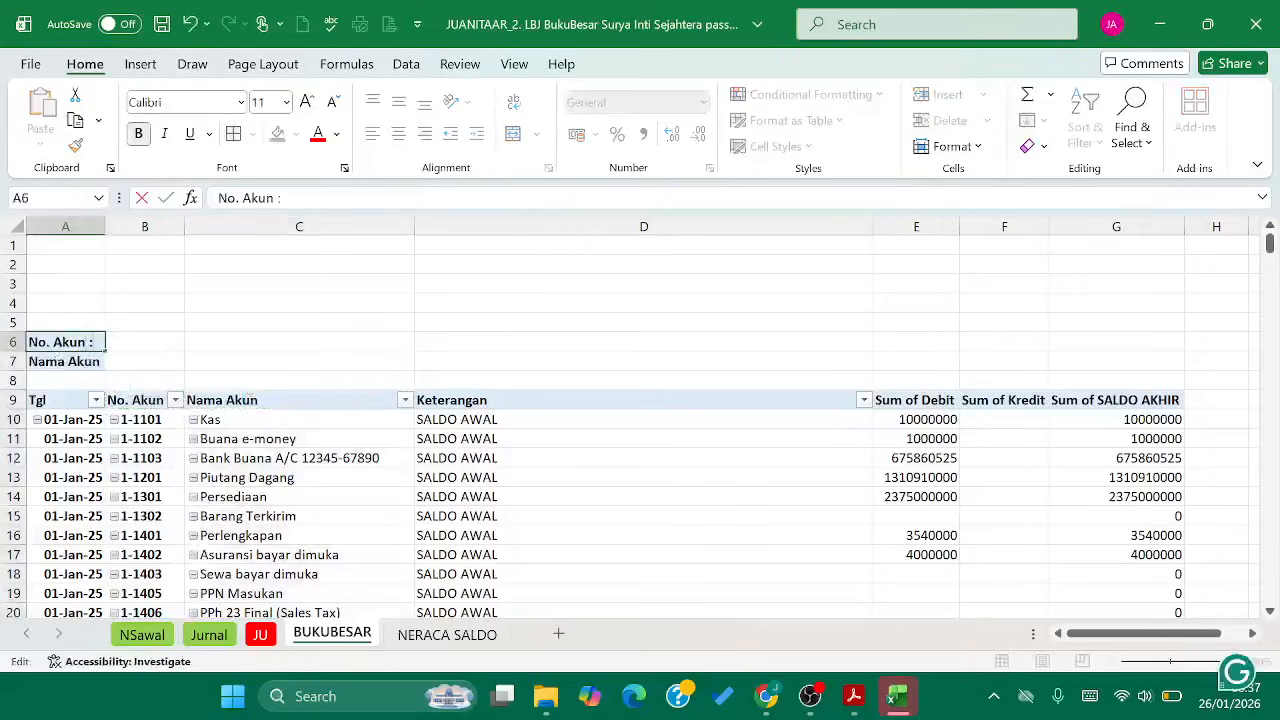
click(102, 360)
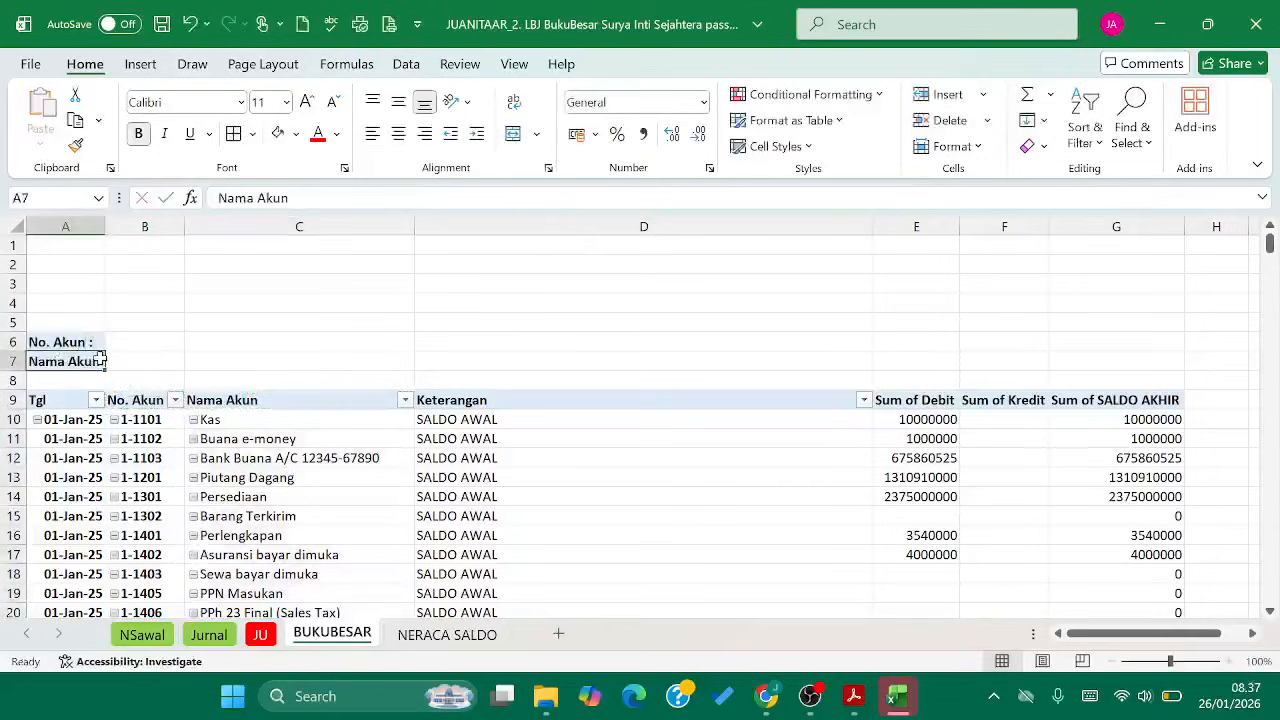
double_click(103, 360)
text(:)
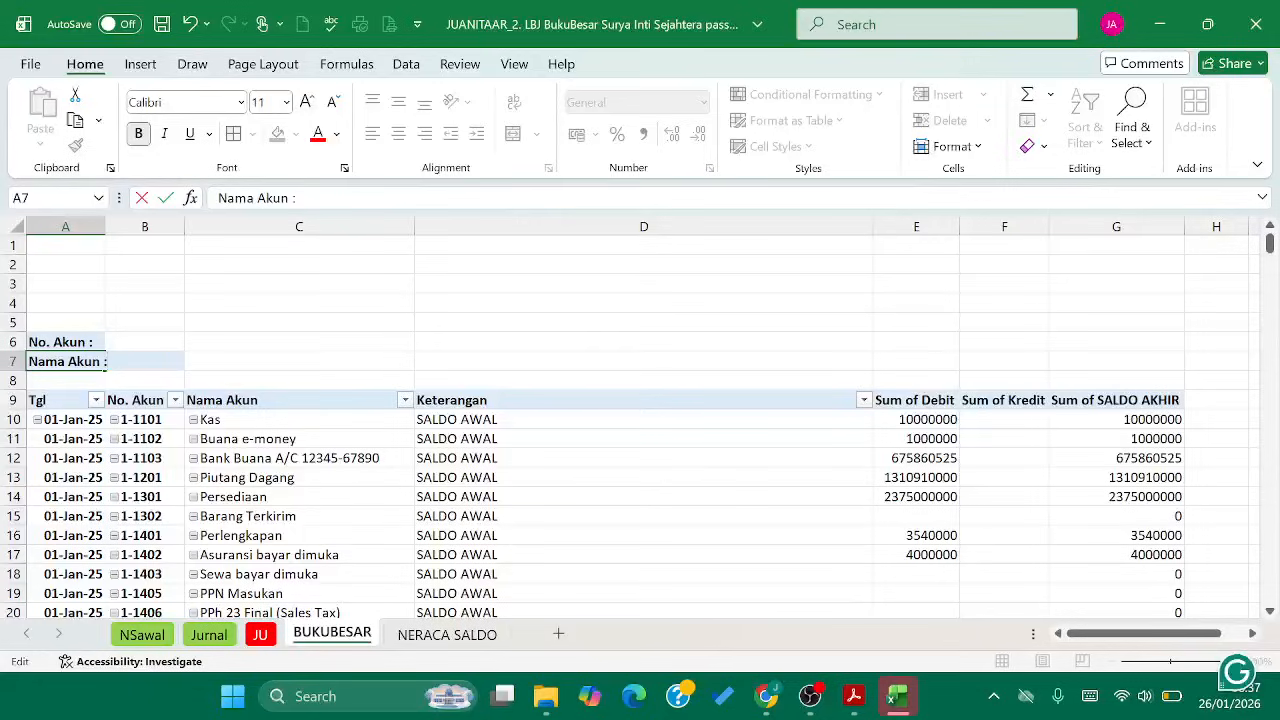
Link B6 to the first account number with =B10 and B7 to the first account name with =C10
click(144, 340)
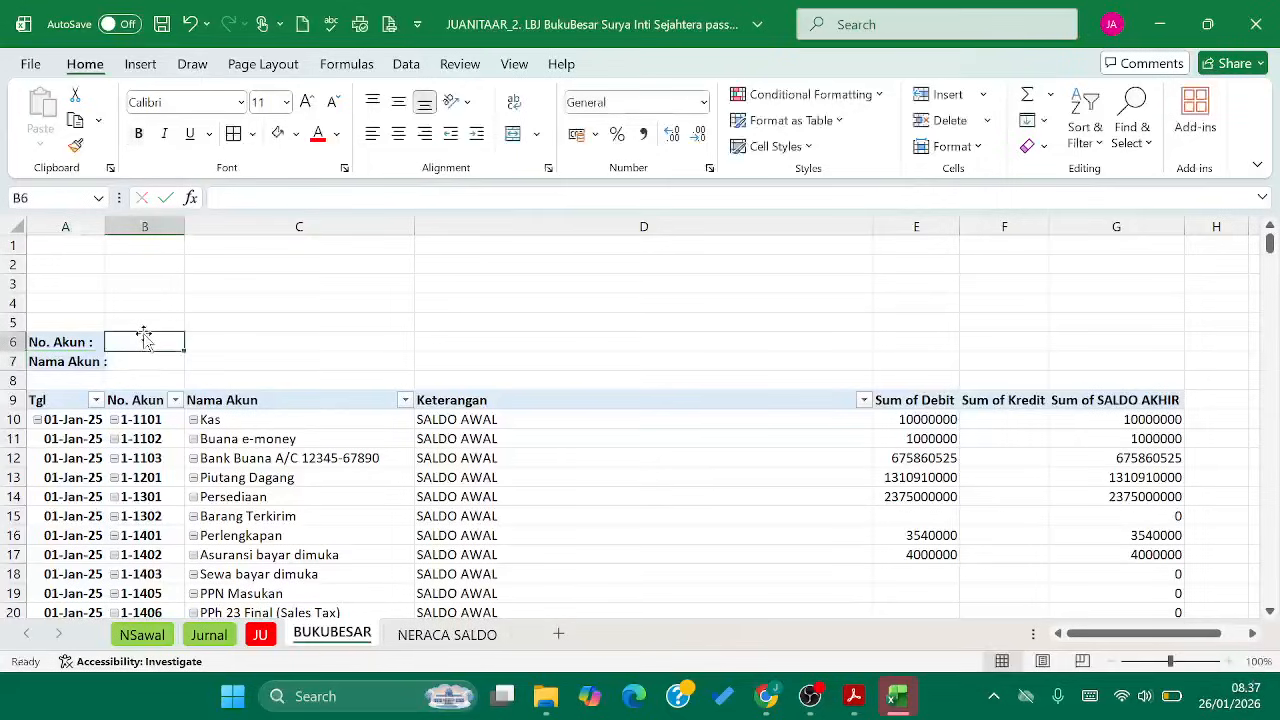
text(=)
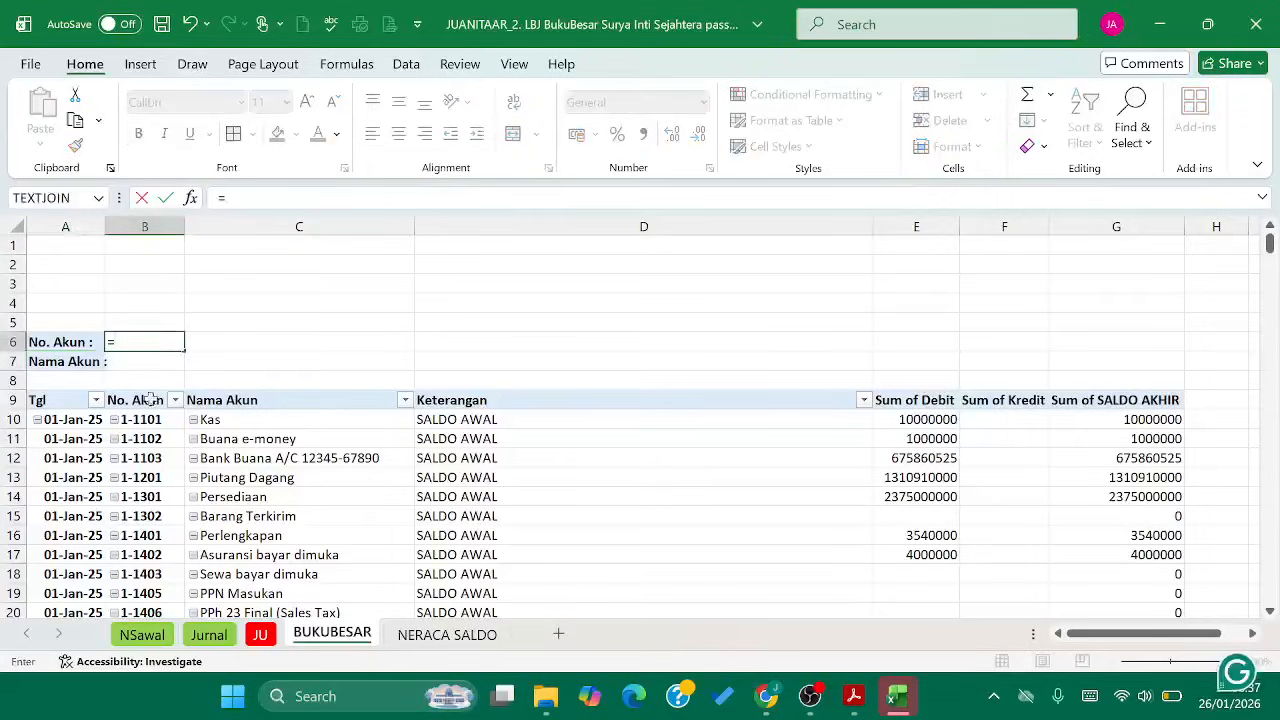
click(150, 421)
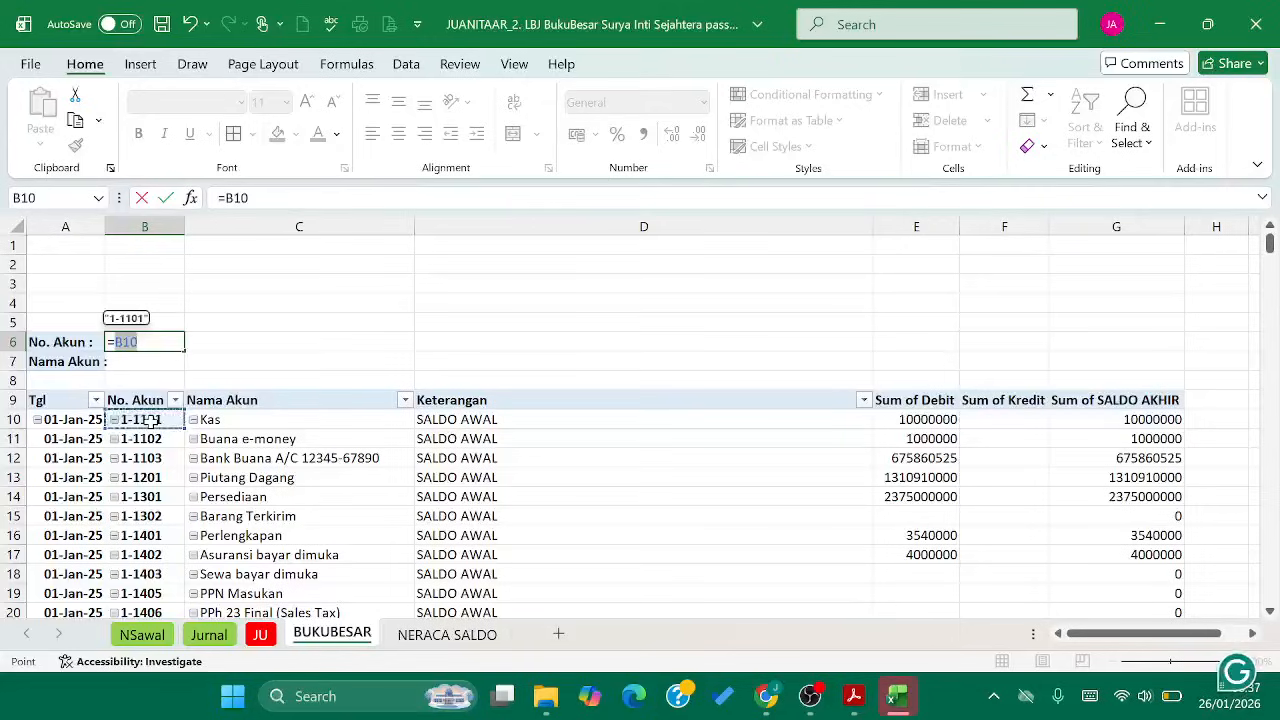
key(Return)
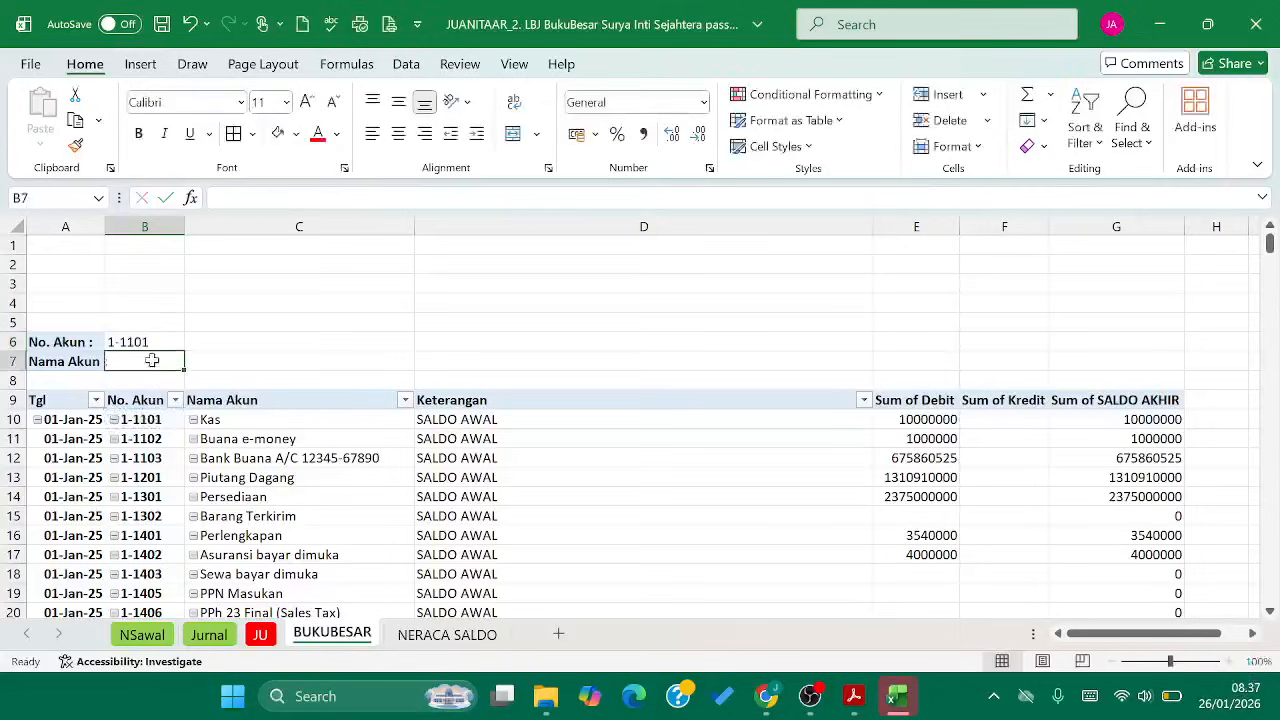
text(=)
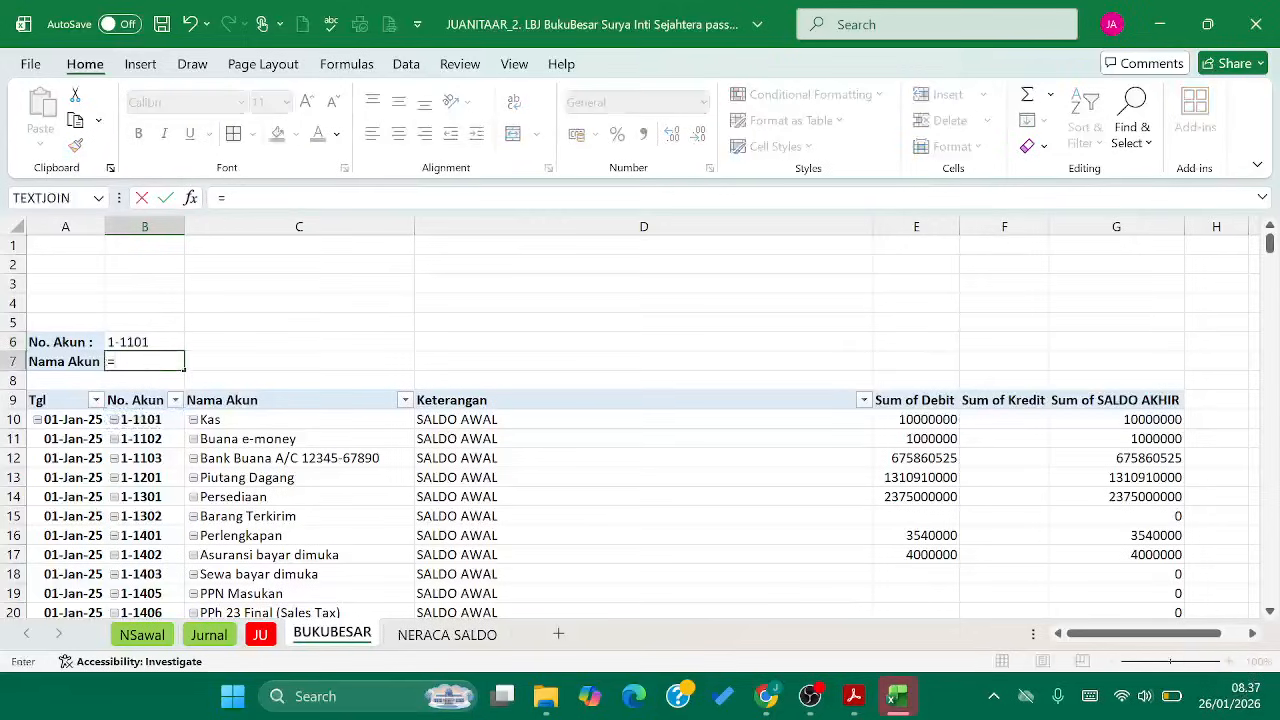
click(224, 420)
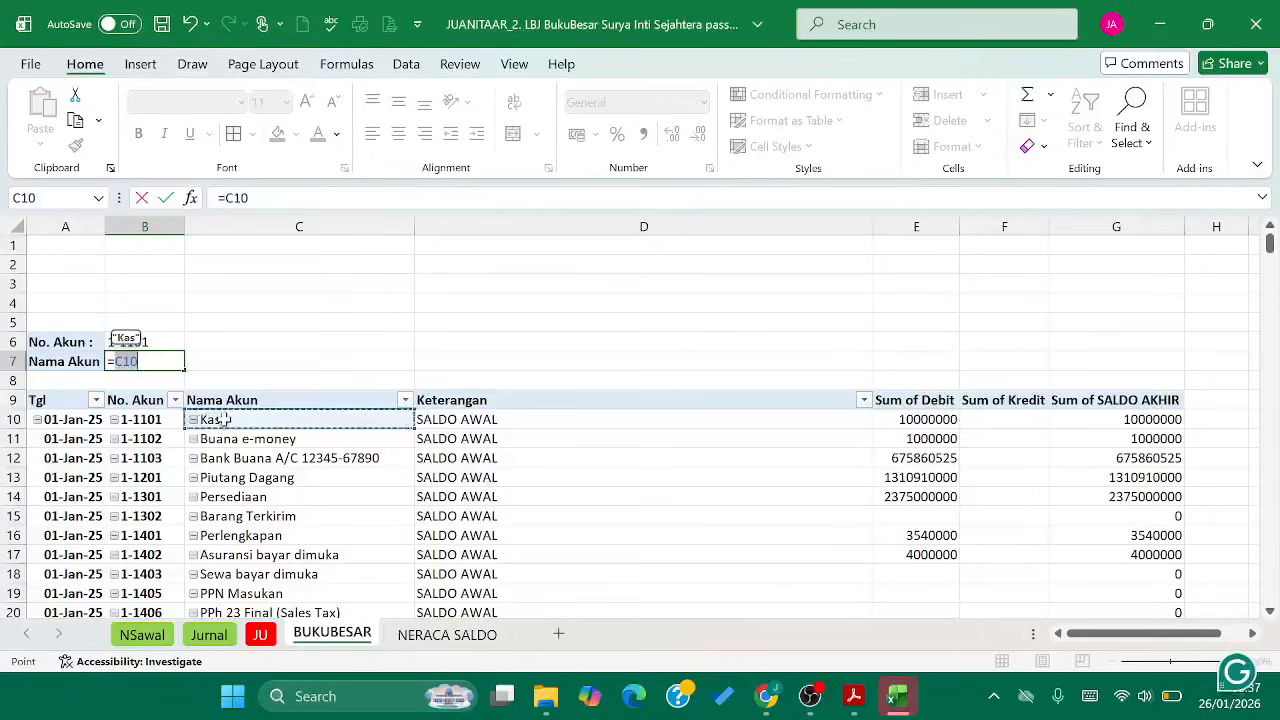
key(Return)
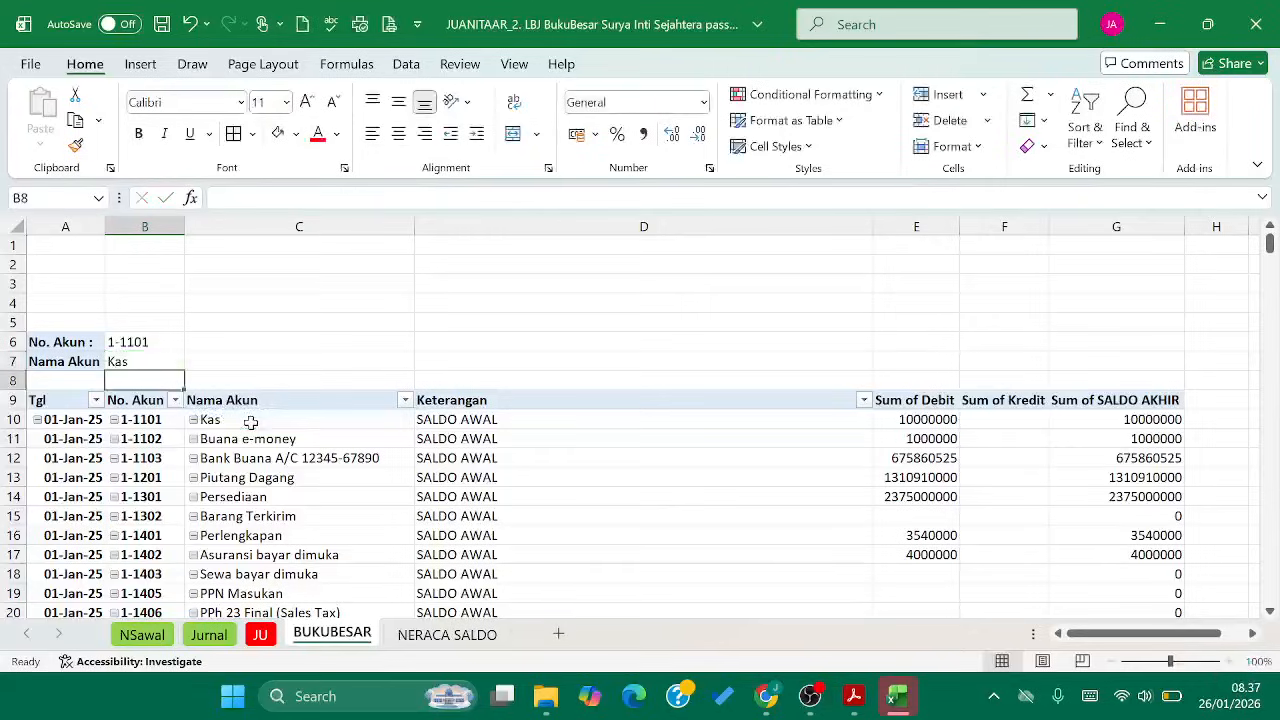
click(251, 422)
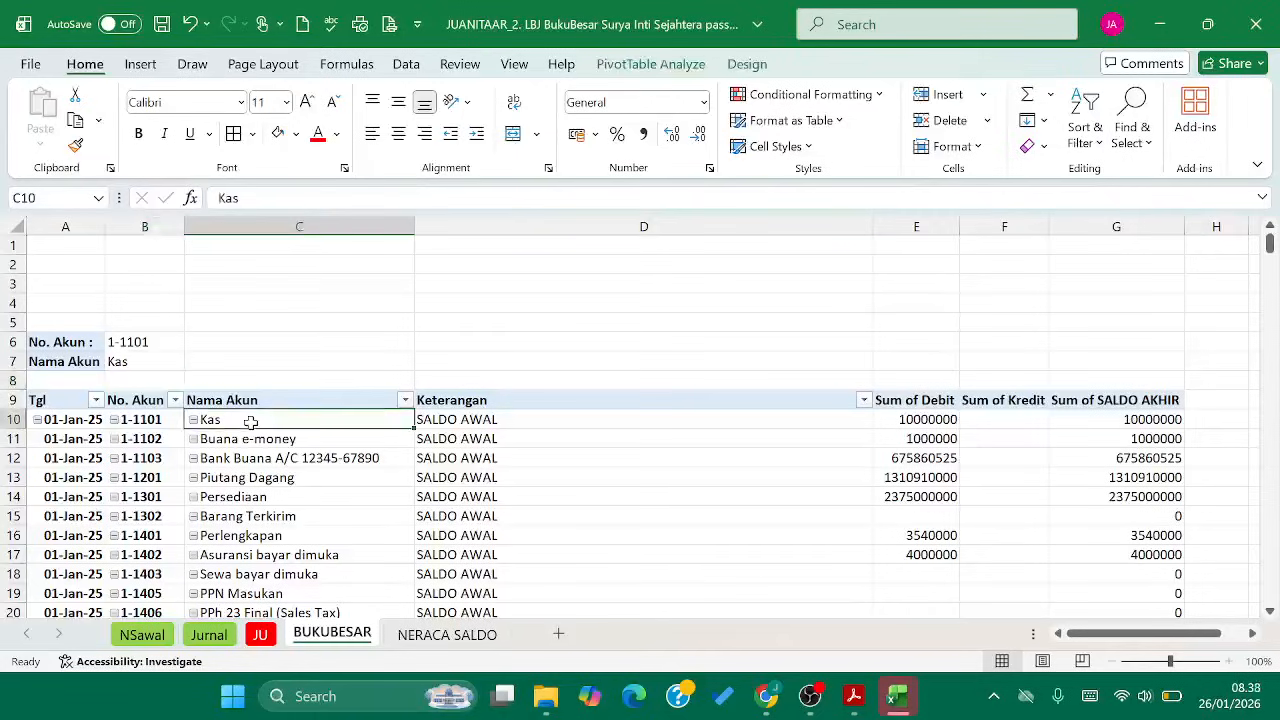
click(549, 168)
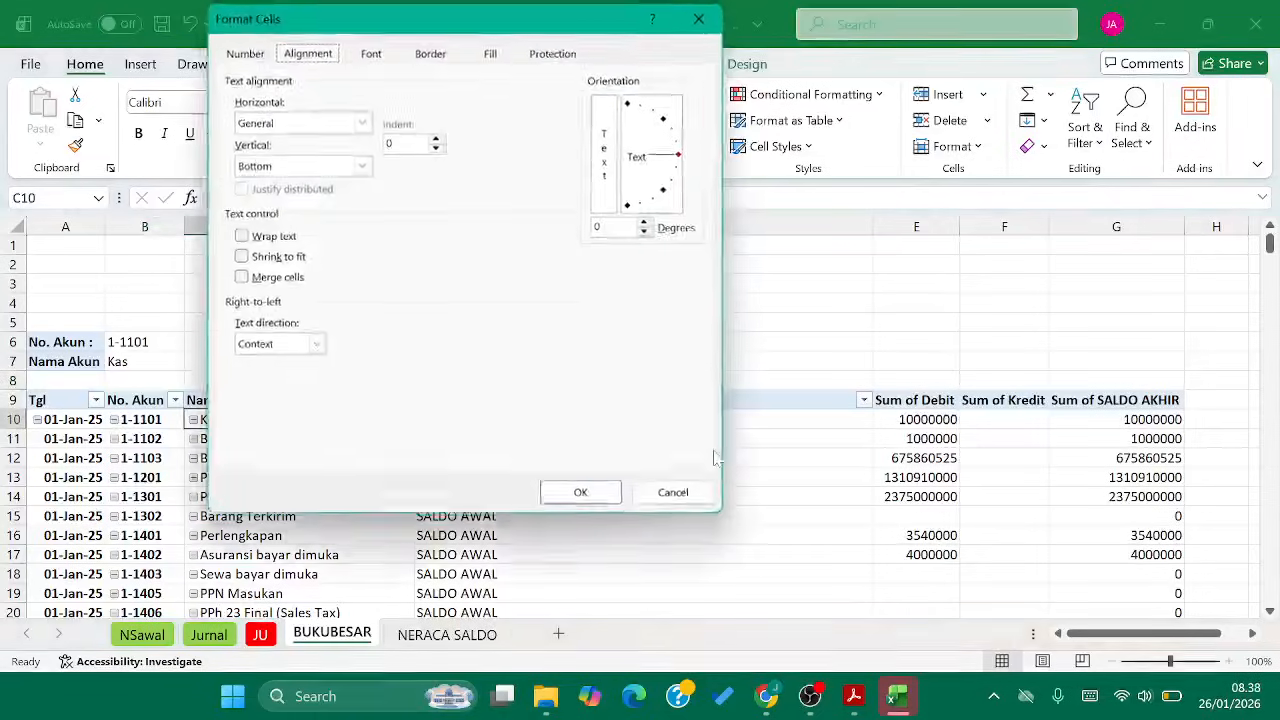
click(675, 494)
click(692, 486)
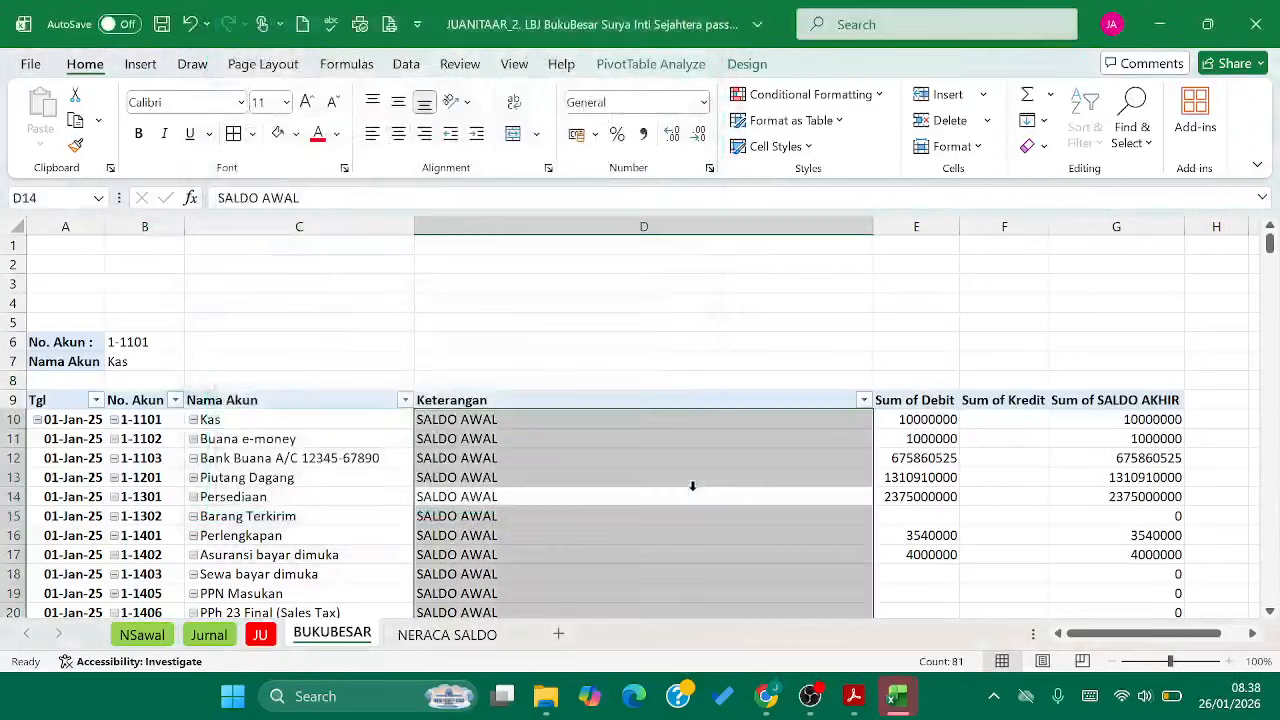
Insert a slicer for the No. Akun field of the PivotTable
click(630, 477)
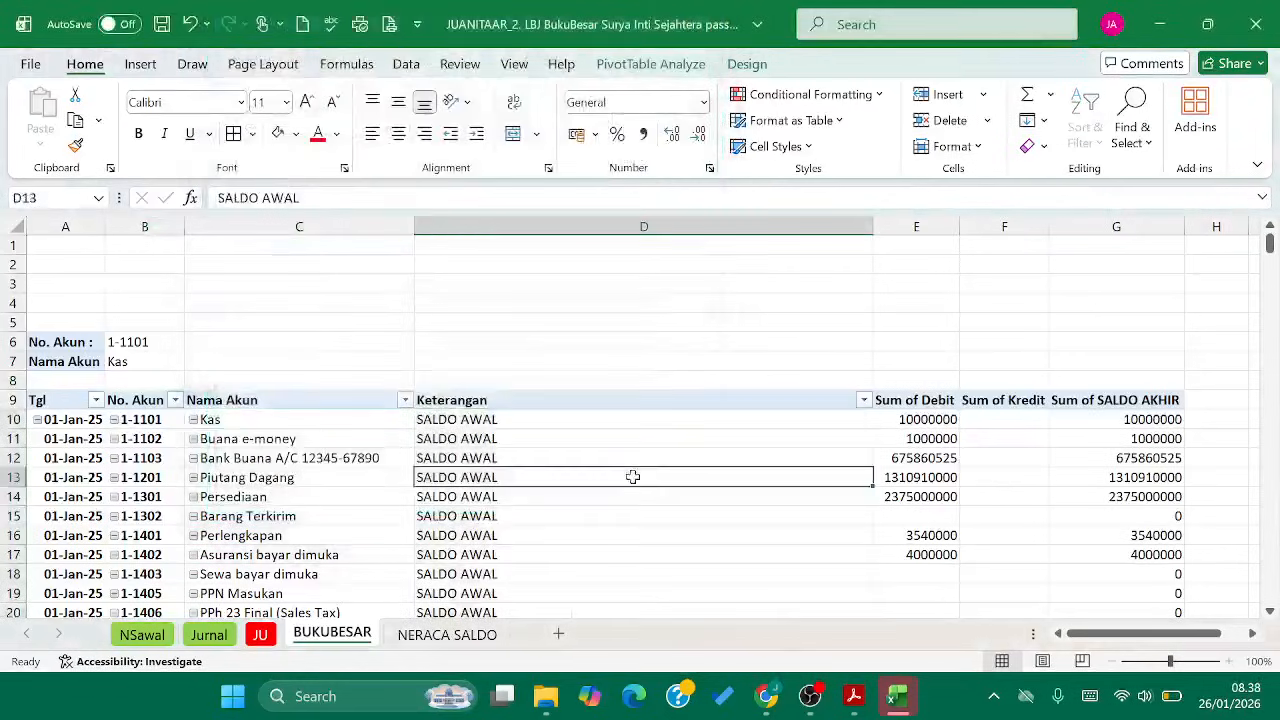
click(679, 68)
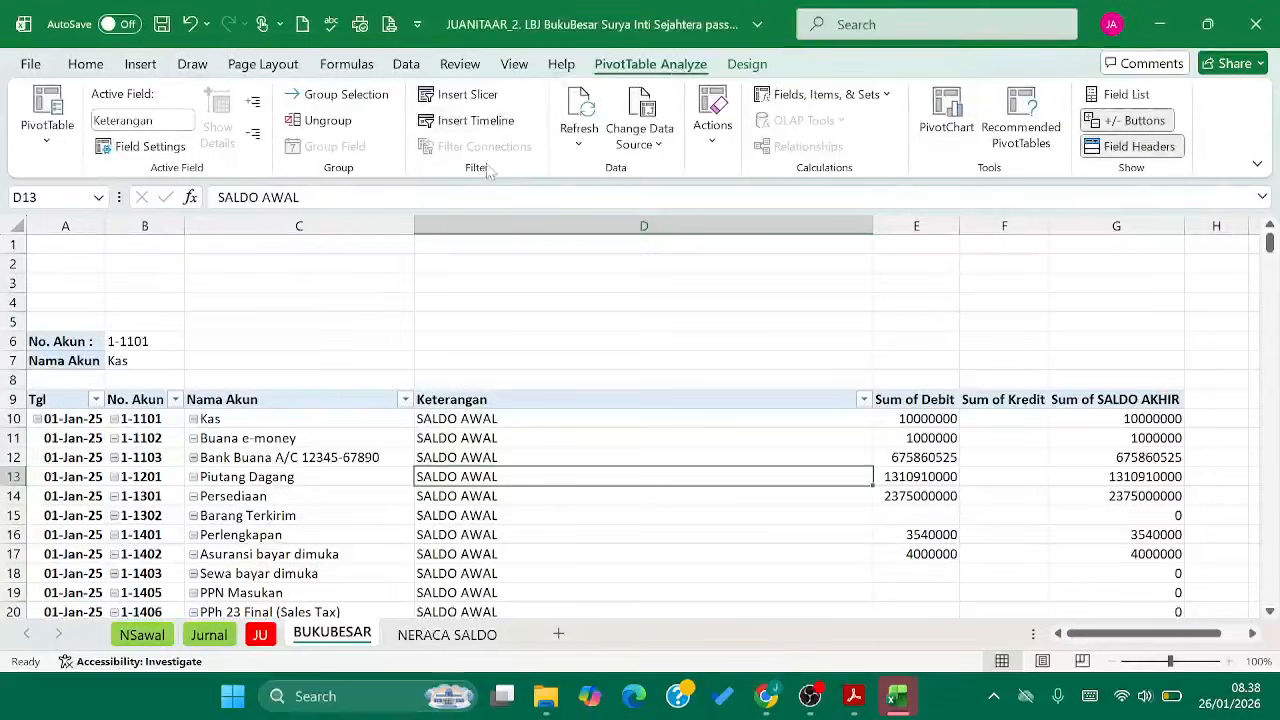
click(499, 104)
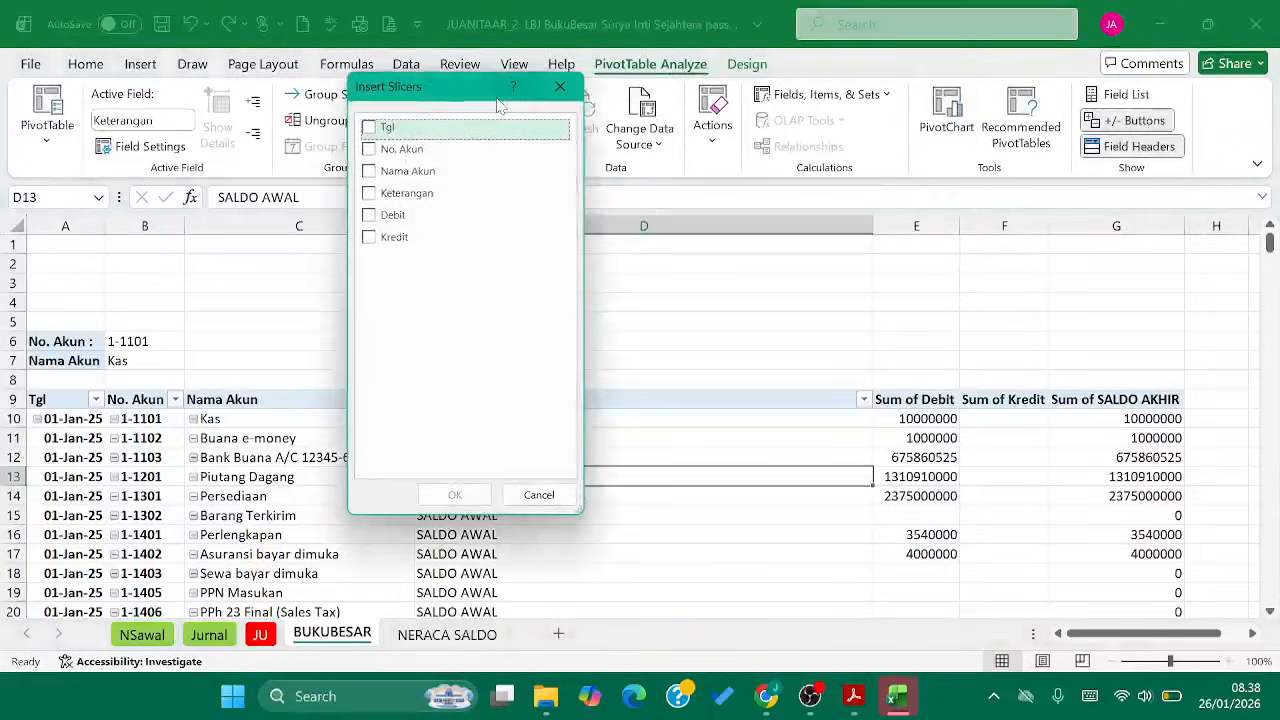
click(370, 150)
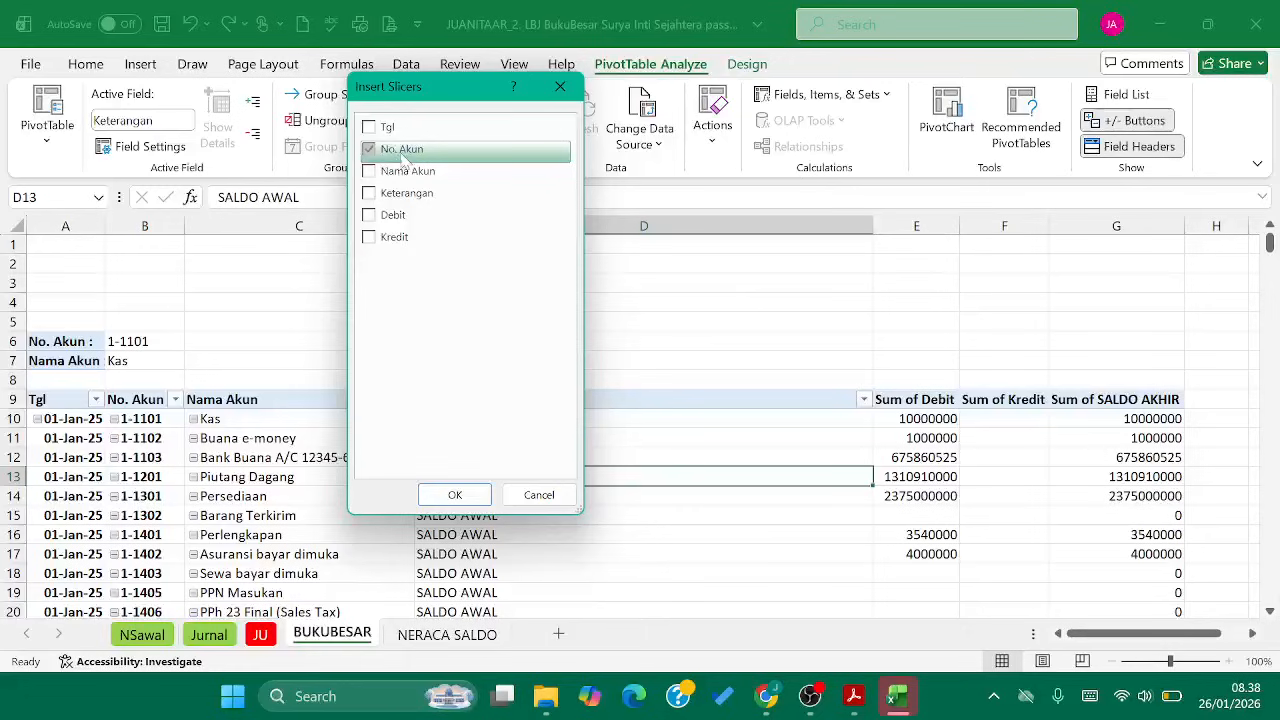
click(452, 494)
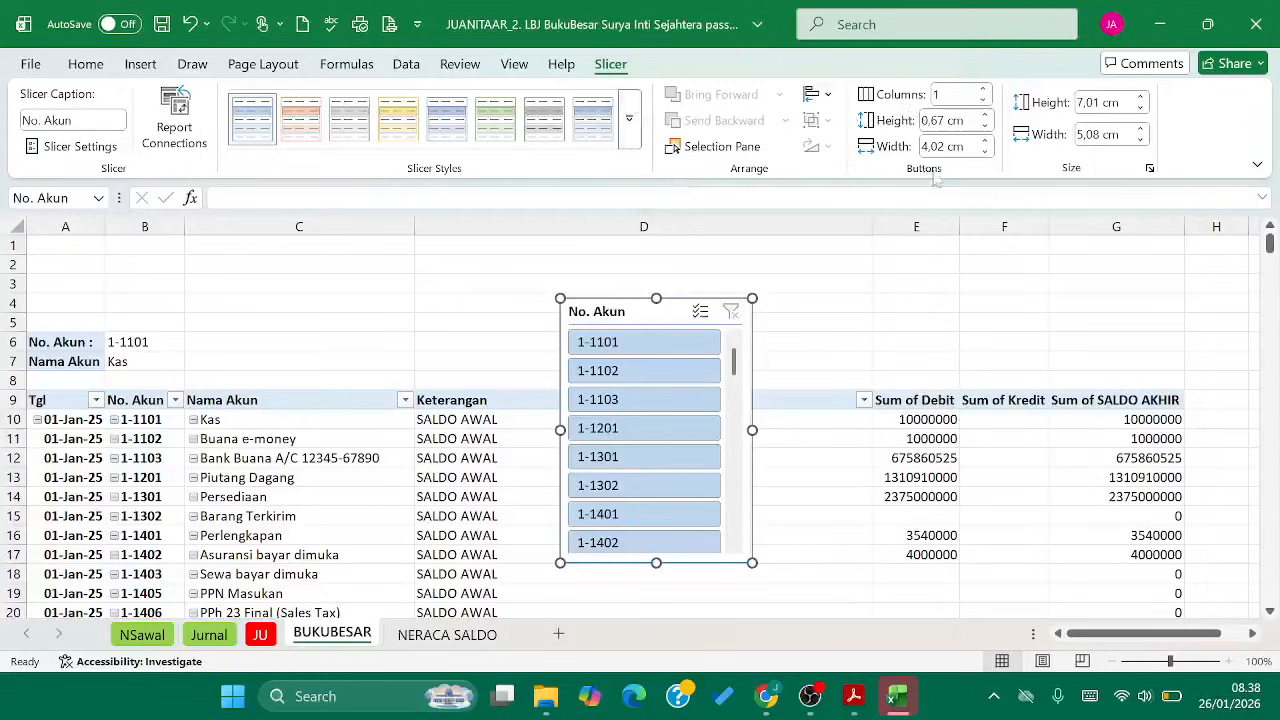
Arrange the No. Akun slicer buttons in 5 columns and enlarge the slicer to about 8.73 cm high by 14.73 cm wide
click(953, 98)
key(Return)
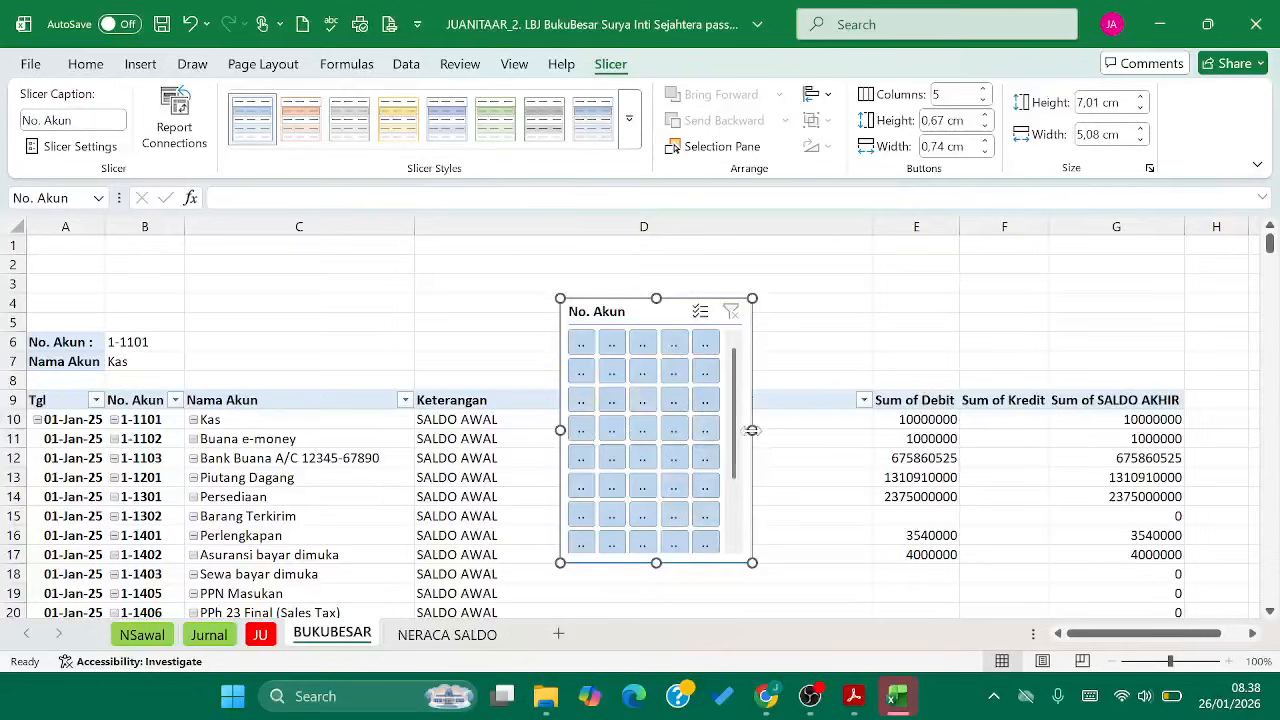
drag(752, 430, 1078, 416)
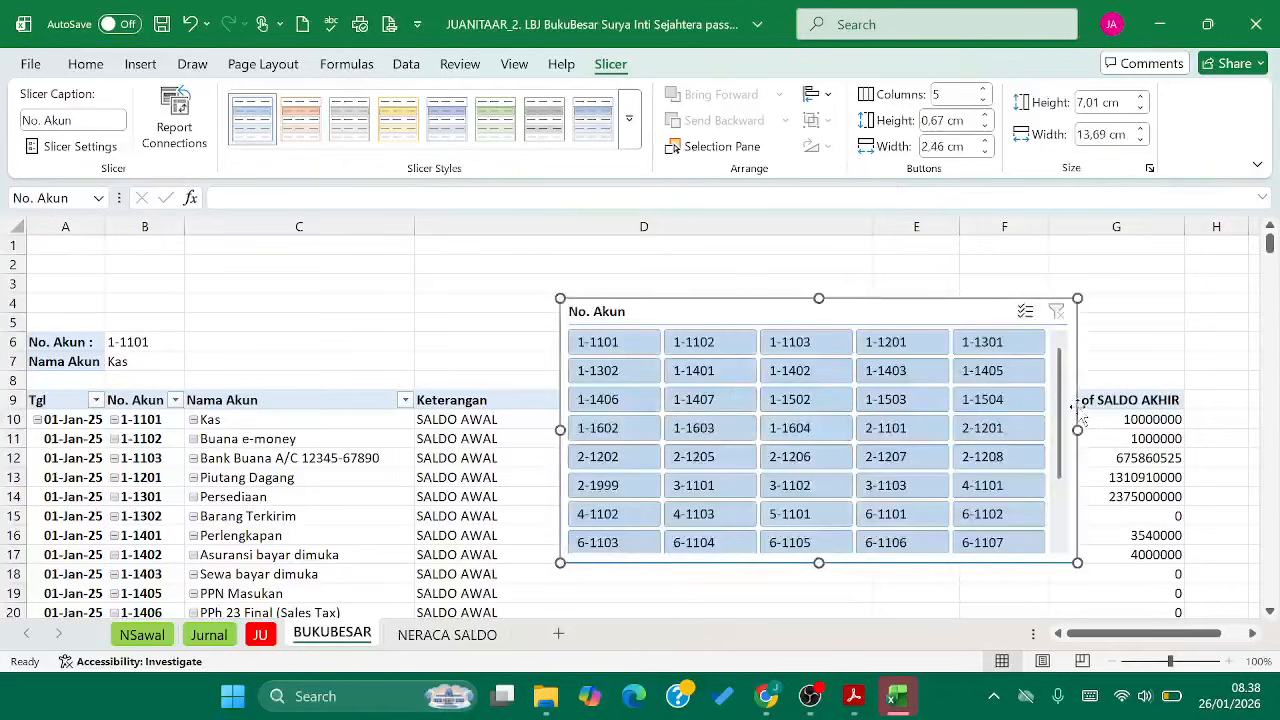
drag(1078, 565, 1111, 604)
scroll(1110, 604, down, 1)
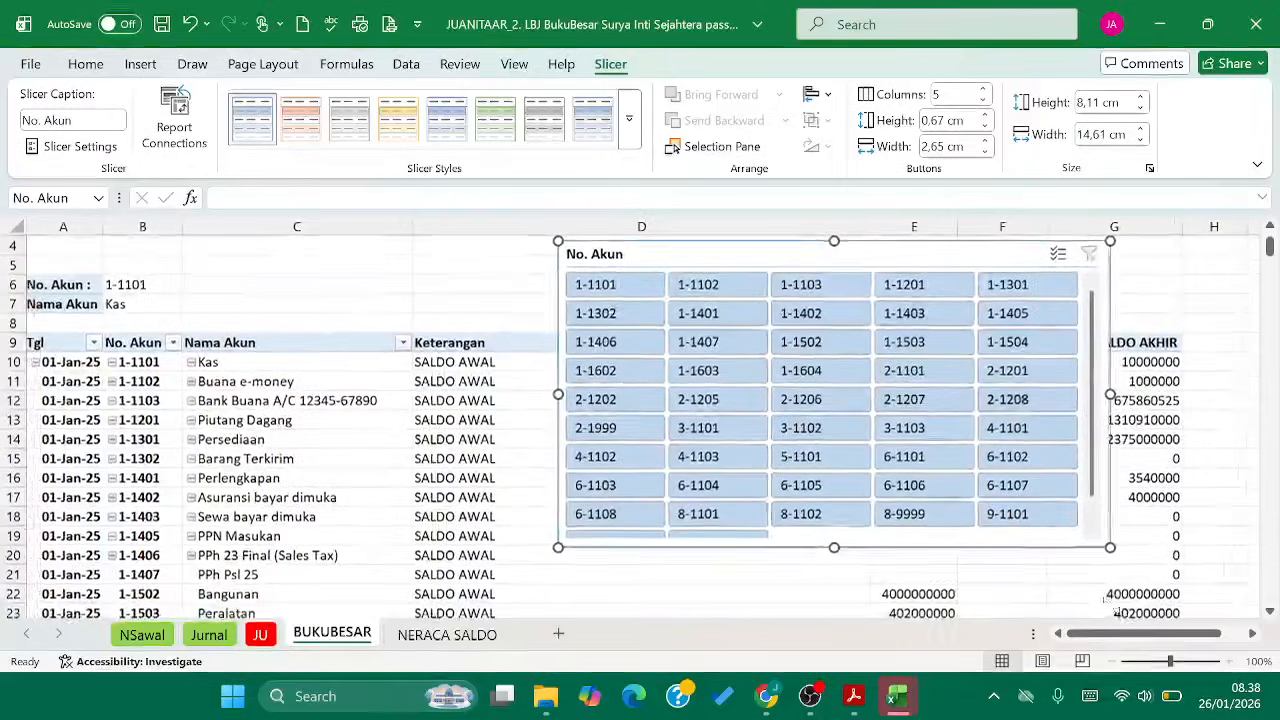
drag(1114, 546, 1116, 570)
scroll(1050, 554, down, 4)
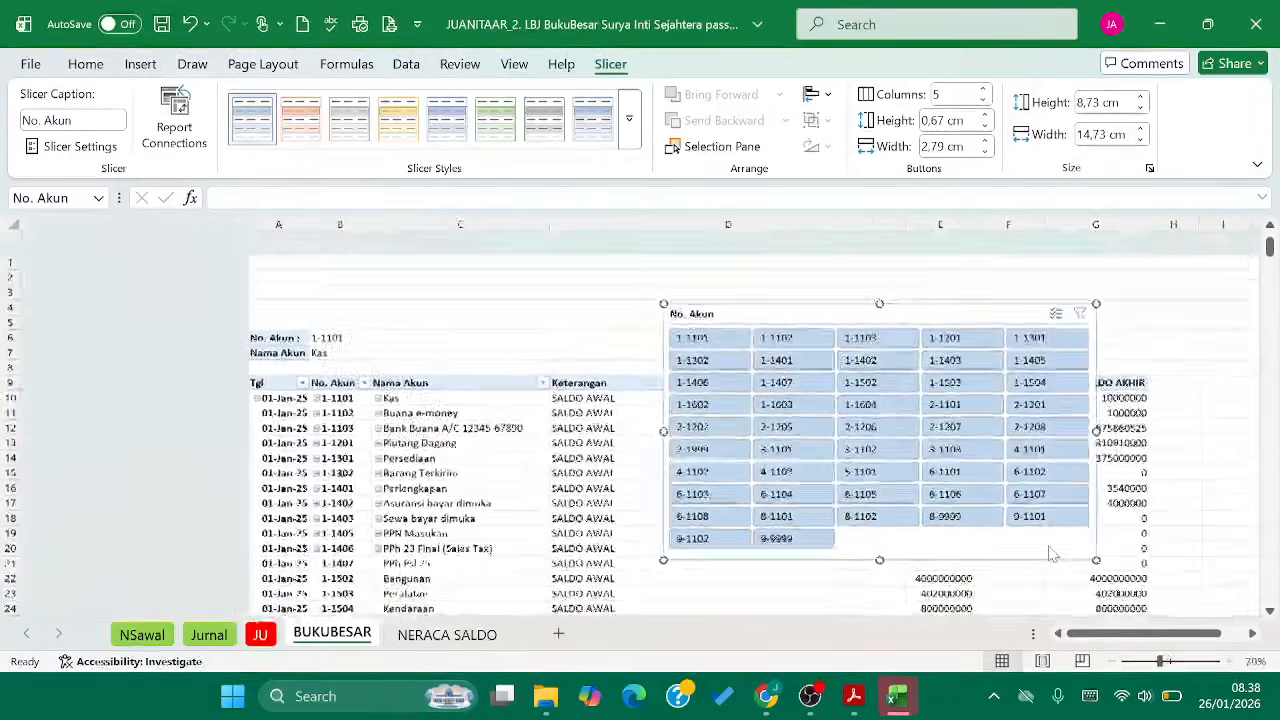
scroll(1050, 554, up, 4)
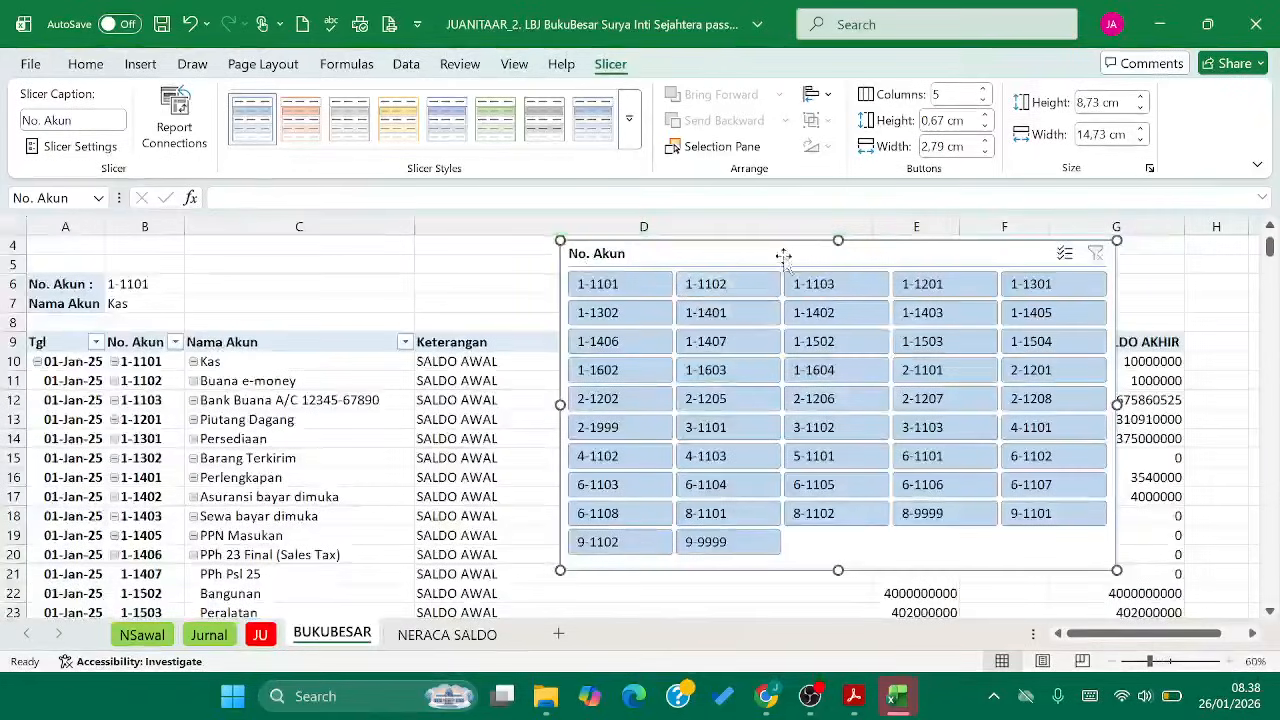
Move the No. Akun slicer off the PivotTable onto the empty columns beyond SALDO AKHIR, roughly columns I to Q
mouse_move(786, 253)
mouse_down()
mouse_move(1188, 418)
mouse_move(1258, 295)
mouse_move(784, 249)
mouse_up()
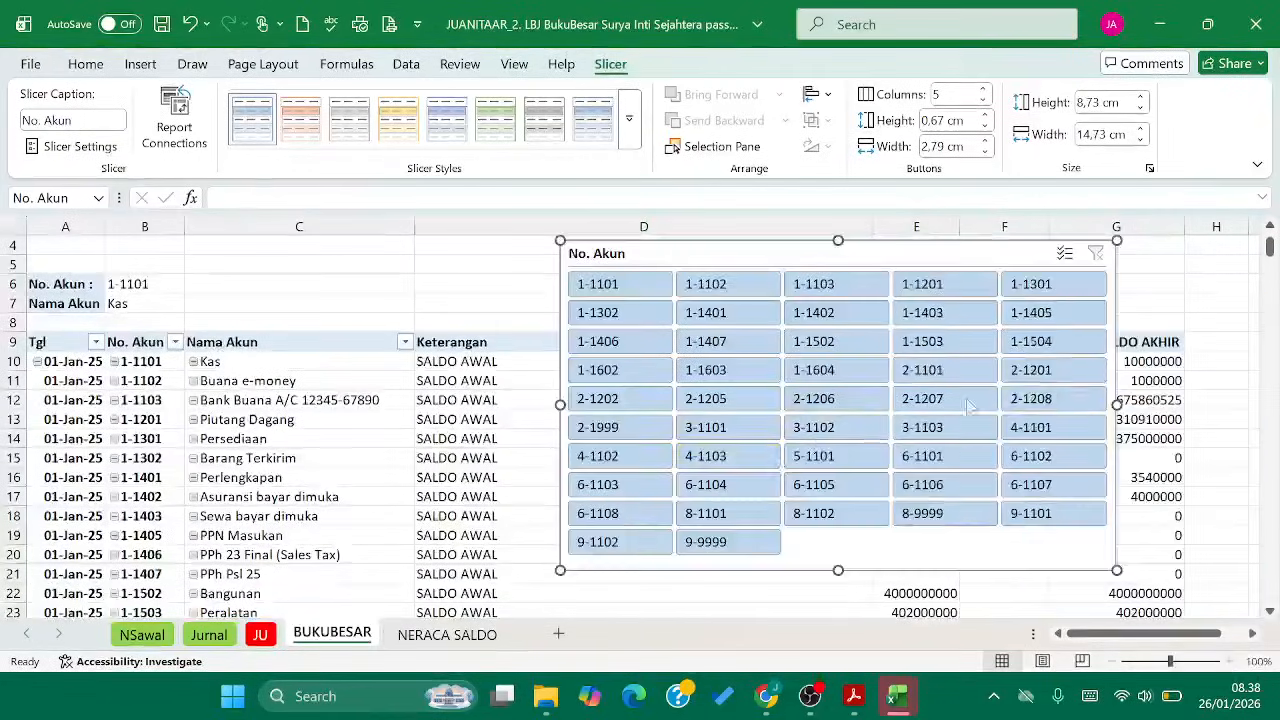
scroll(740, 456, right, 2)
scroll(772, 462, down, 5)
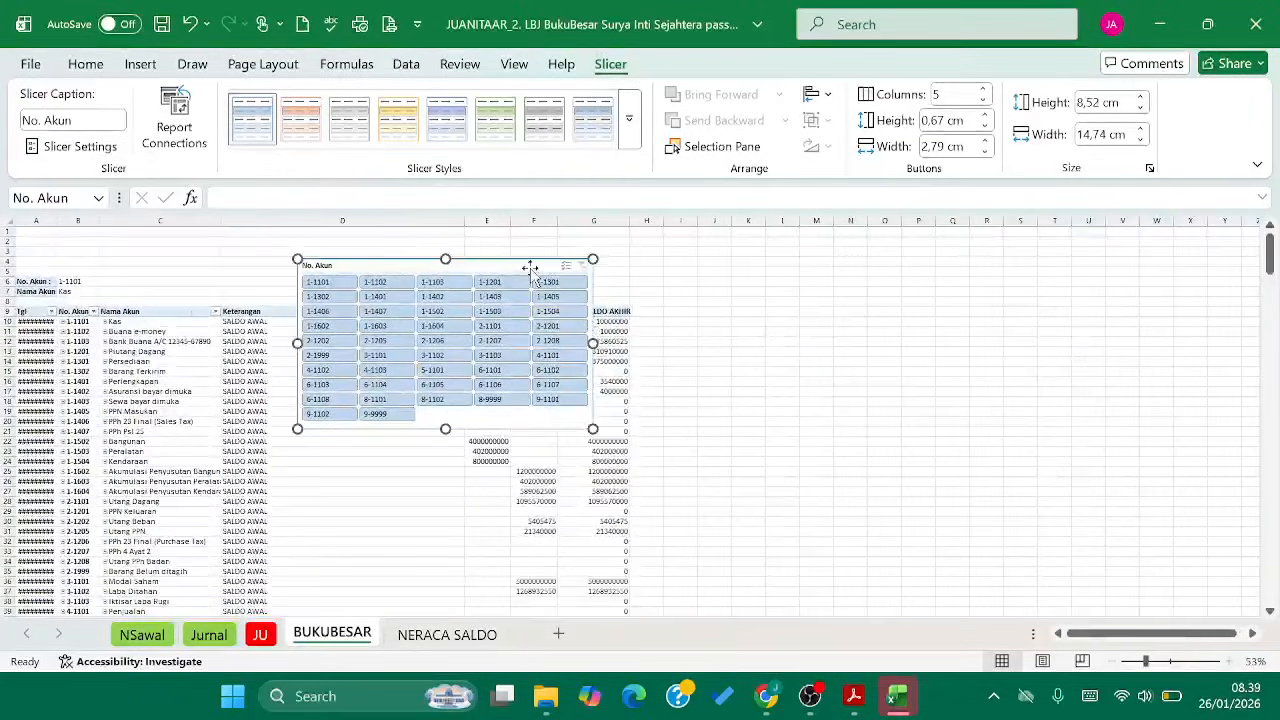
drag(540, 264, 897, 318)
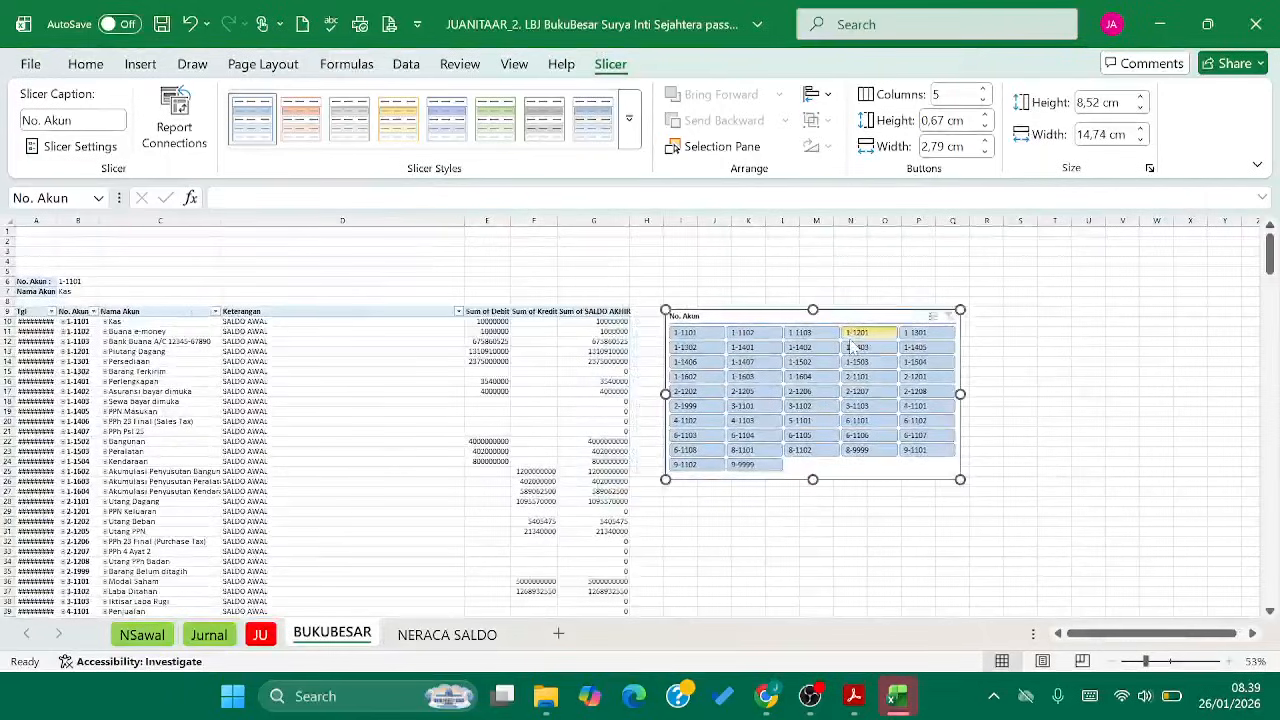
Test the slicer by filtering the PivotTable to accounts 1-1101, 2-1101, 4-1102 and 1-1604 one after another
click(707, 343)
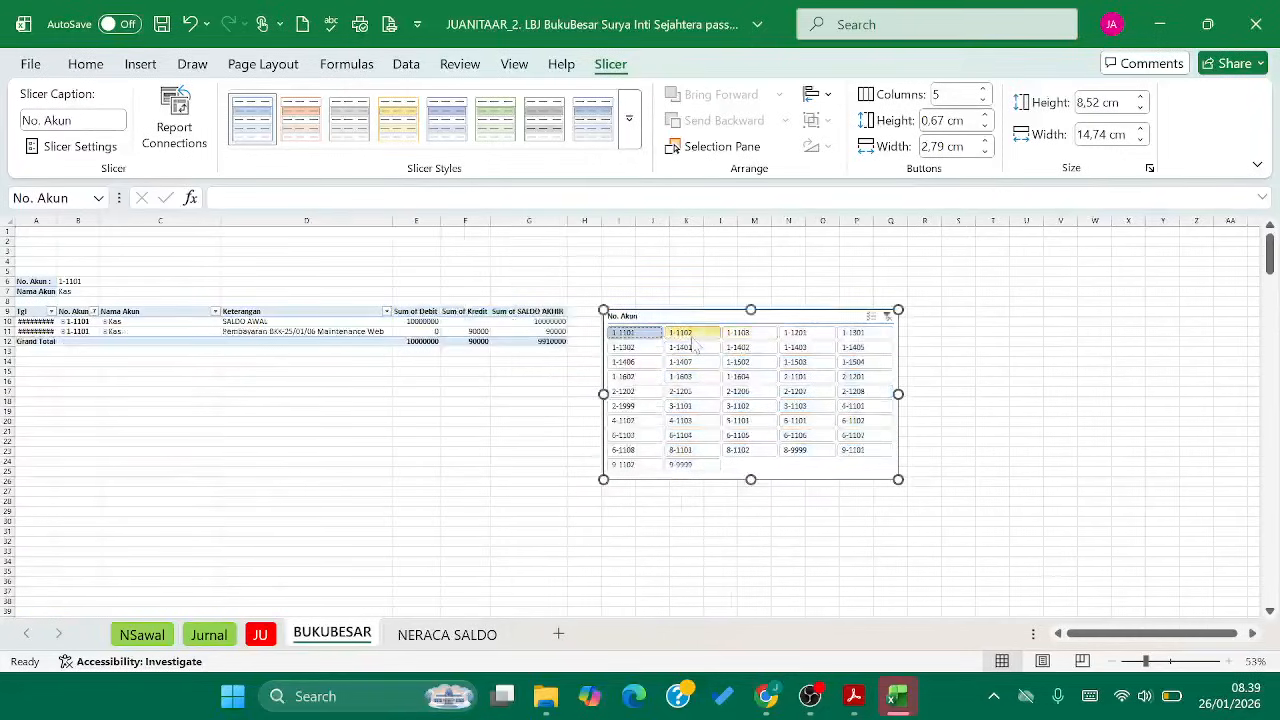
click(797, 380)
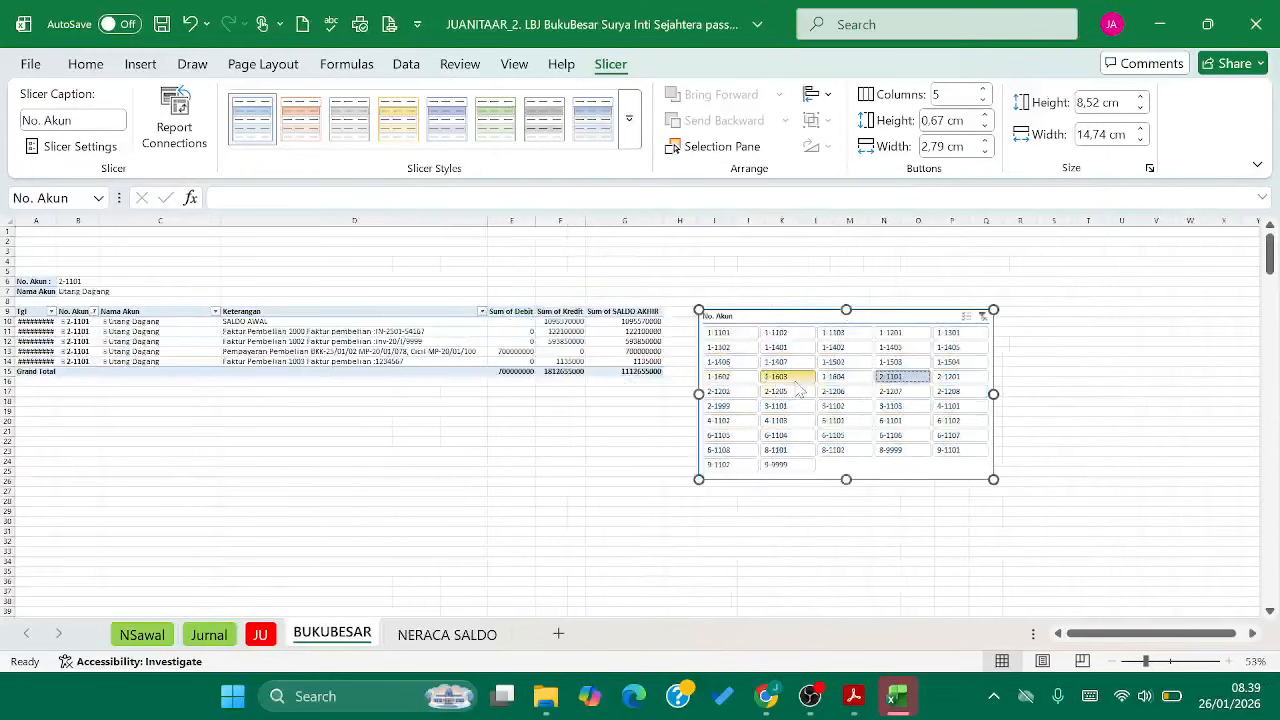
click(745, 422)
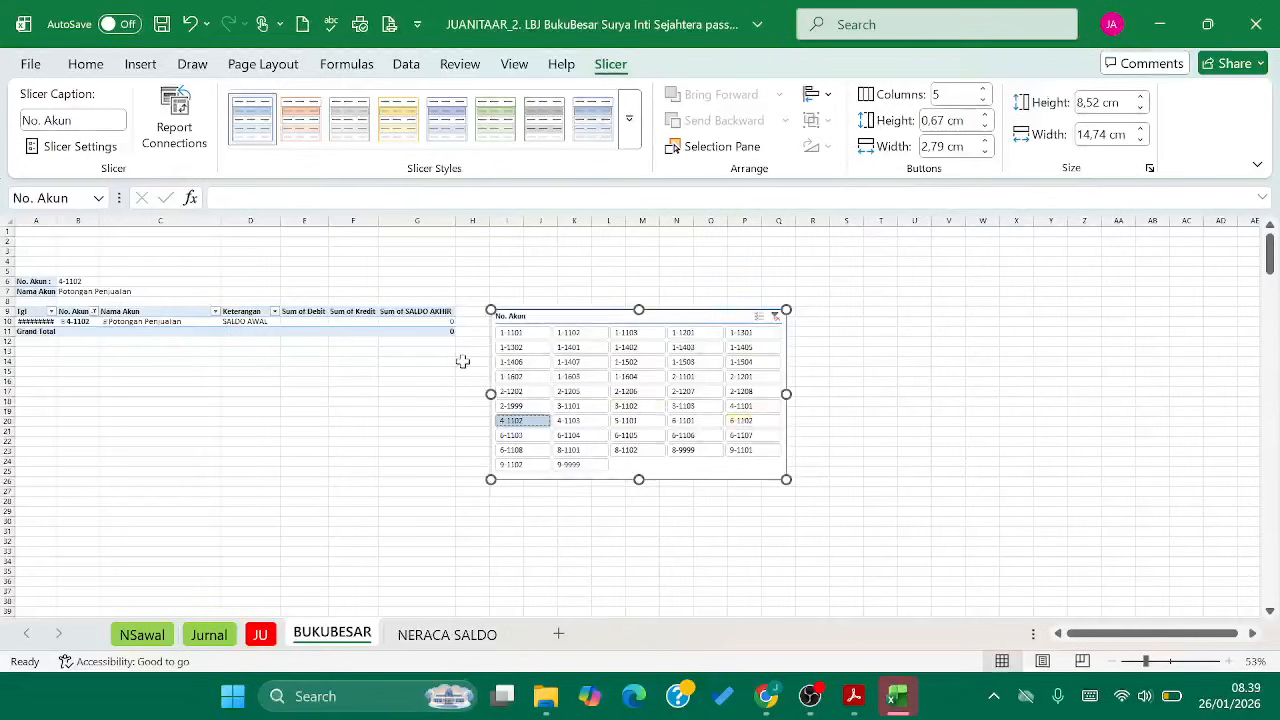
click(627, 377)
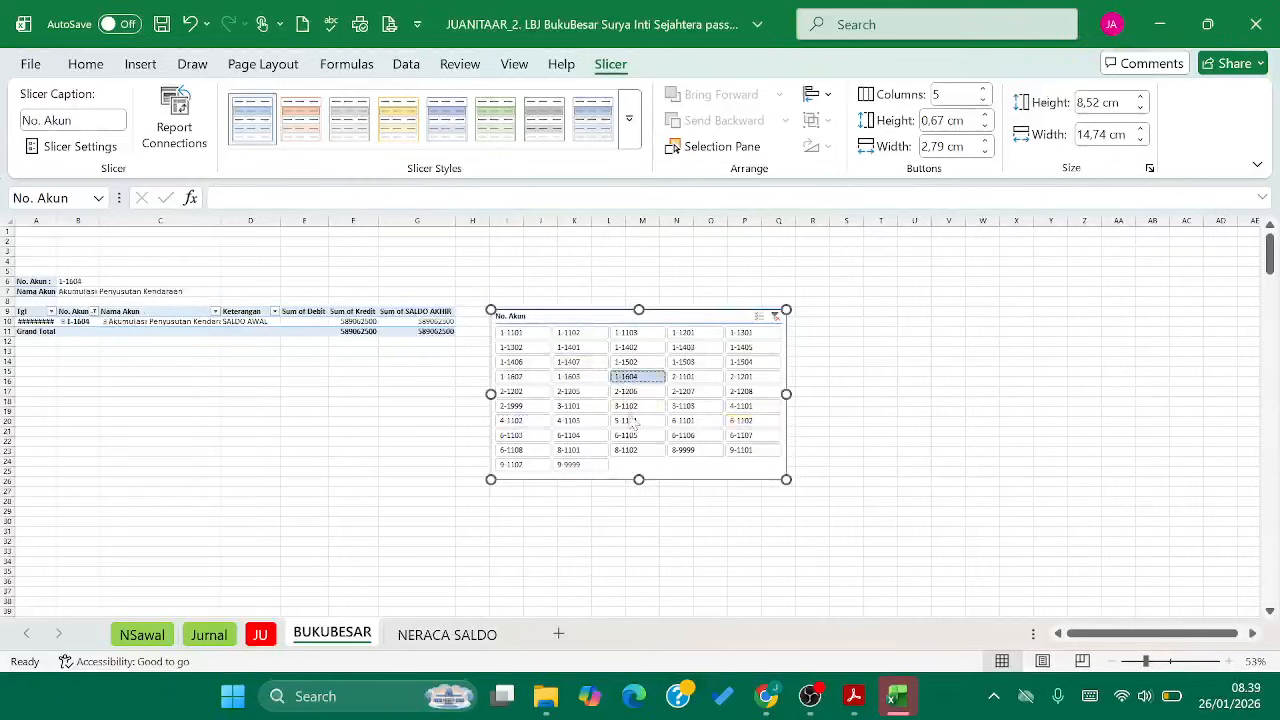
scroll(205, 322, up, 2)
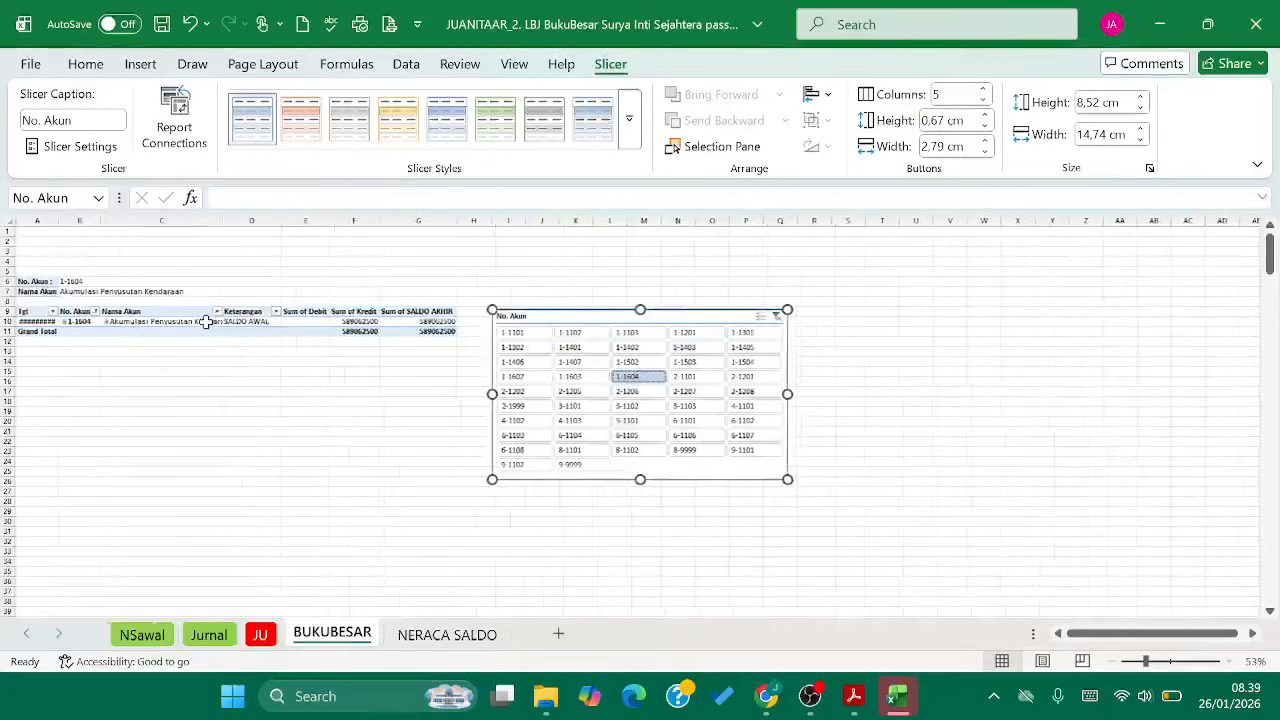
scroll(205, 322, up, 1)
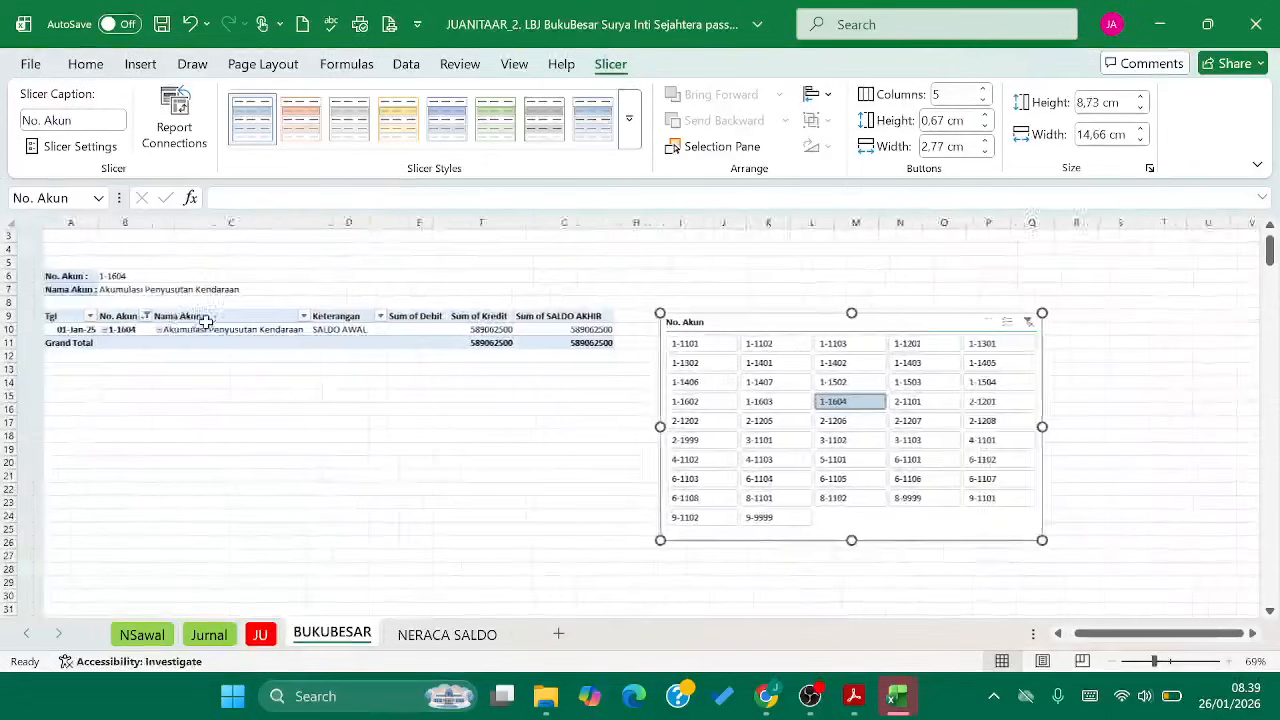
Filter the PivotTable to account 1-1101 with the slicer, leaving an empty cell below the table selected
click(652, 347)
click(351, 423)
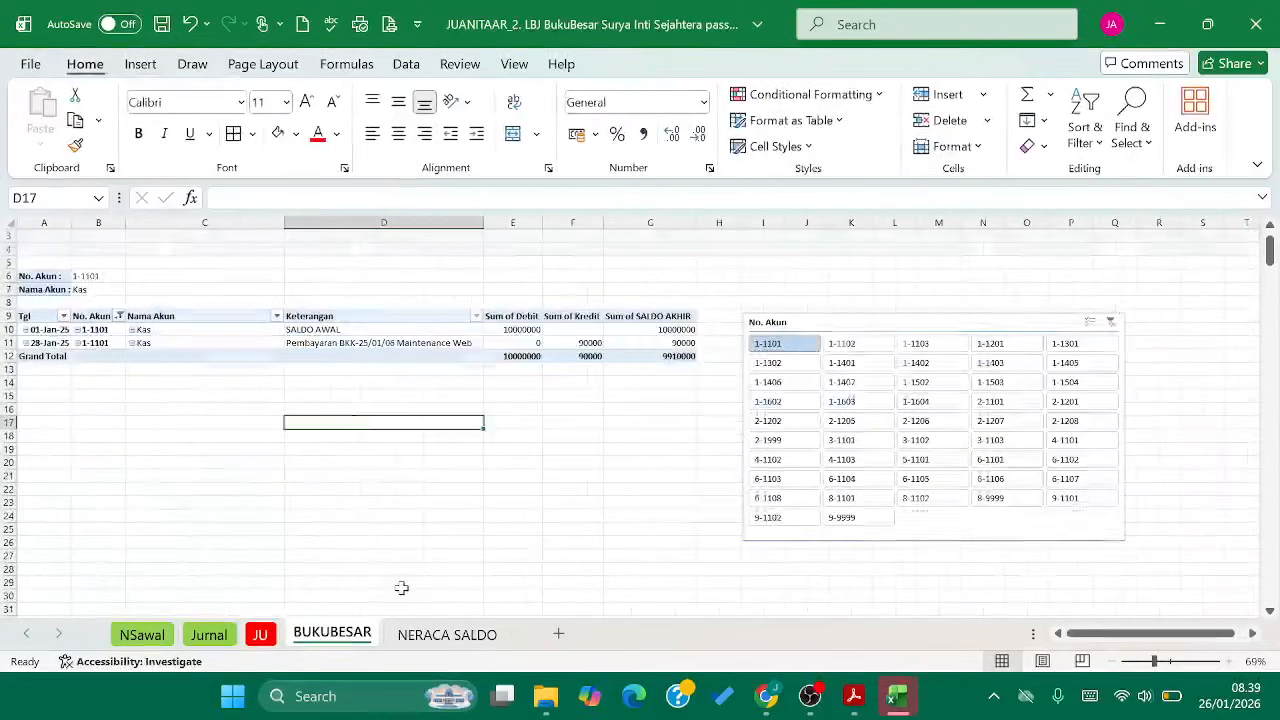
scroll(403, 586, up, 1)
Check the required heading layout in the assignment PDF in Acrobat, and enter "PT. SURYA INTI SEJAHTERA" in cell A1 of the Excel sheet
click(853, 696)
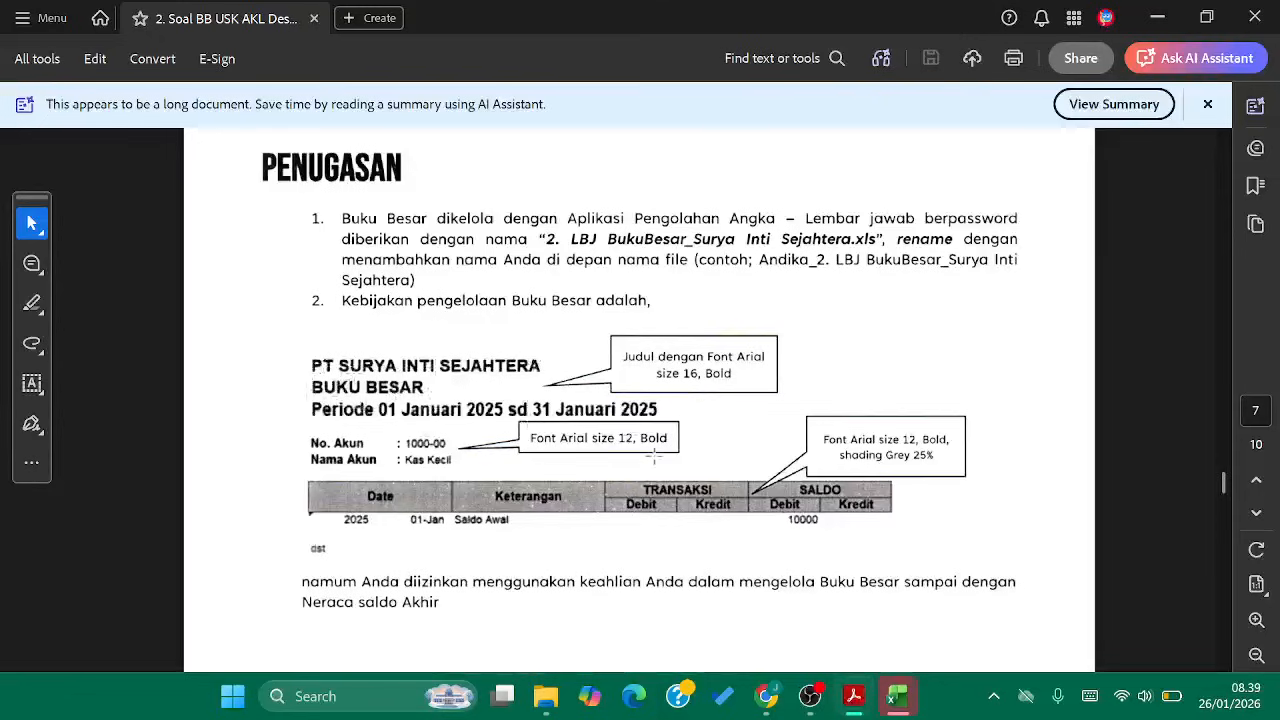
click(853, 696)
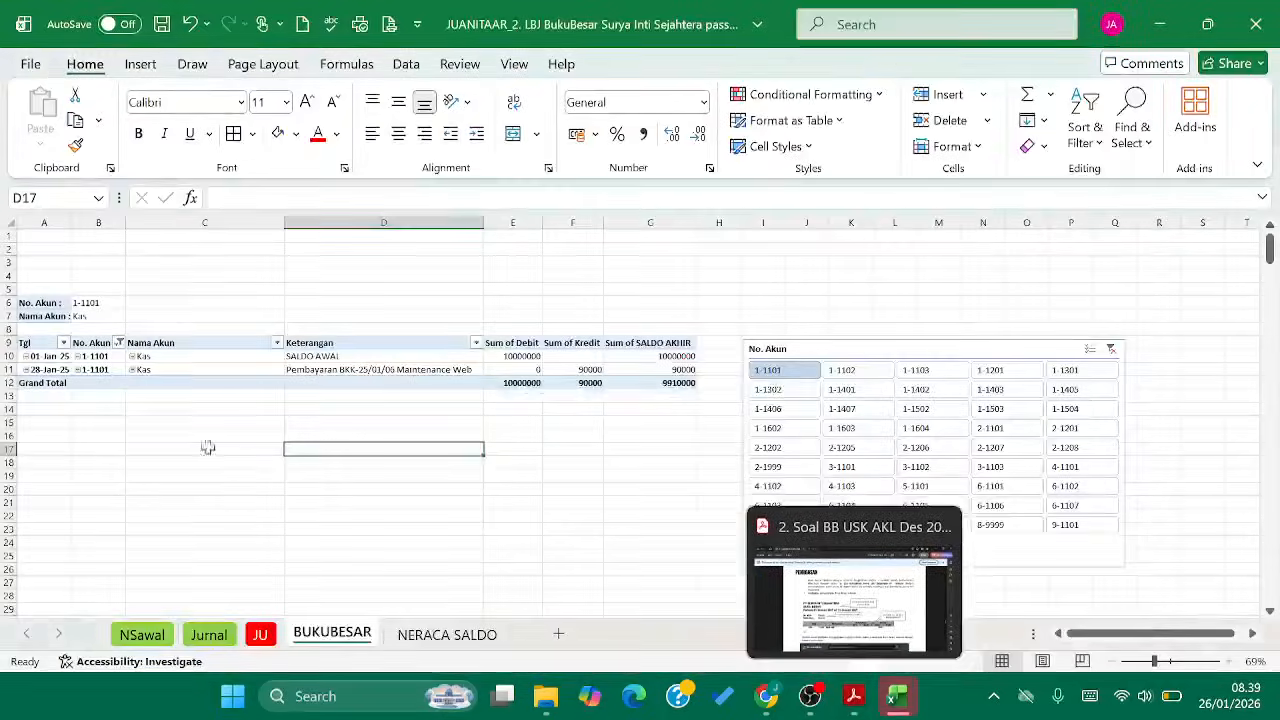
click(57, 233)
double_click(57, 233)
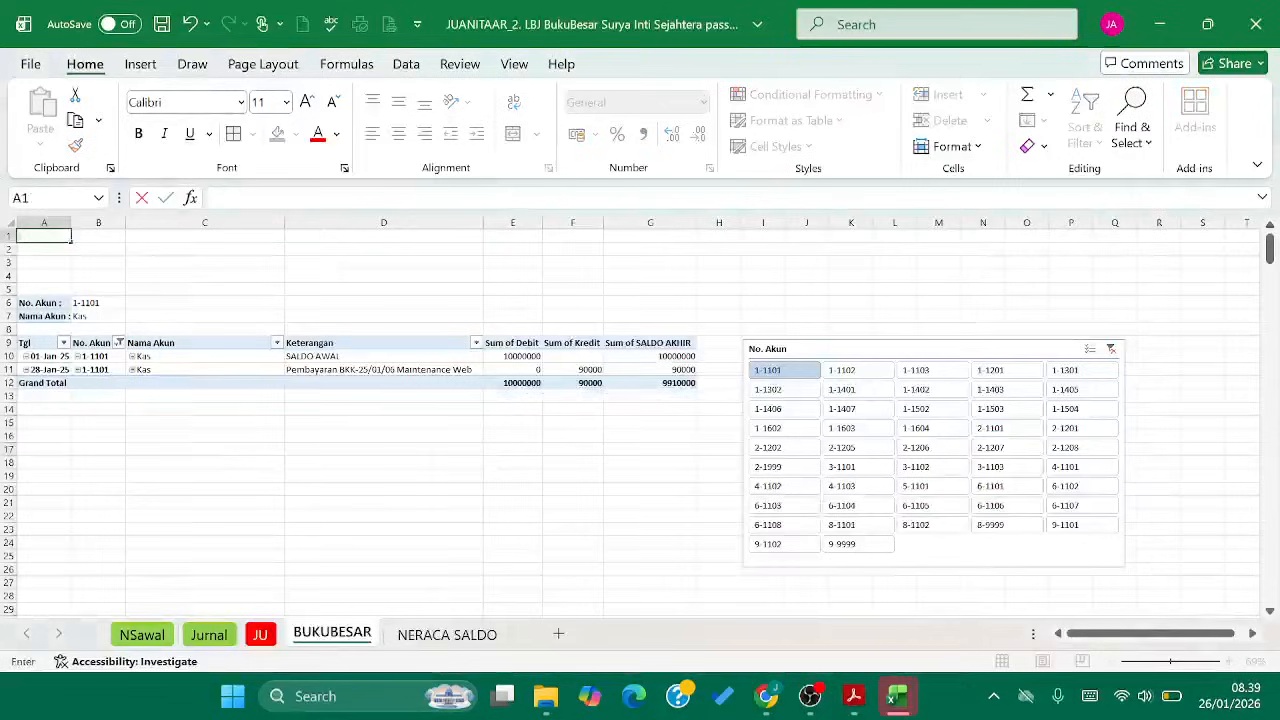
text(PT. SURY)
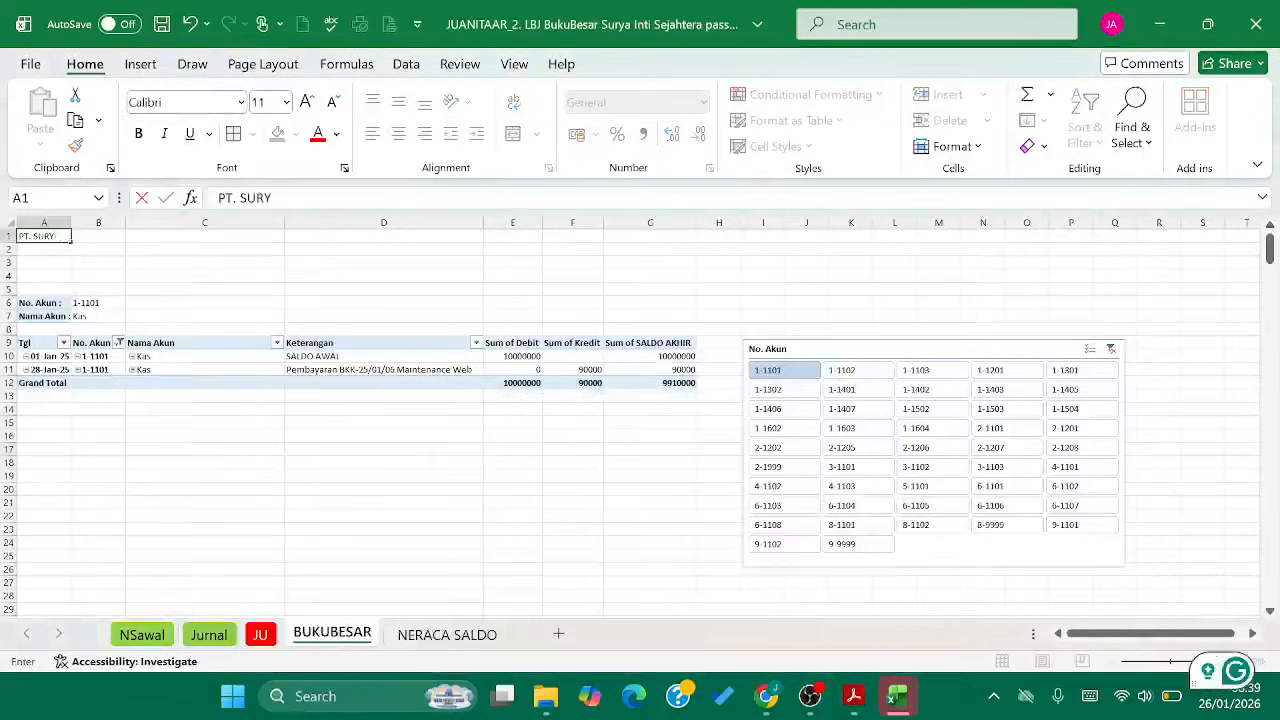
text(A INTI SEHAT)
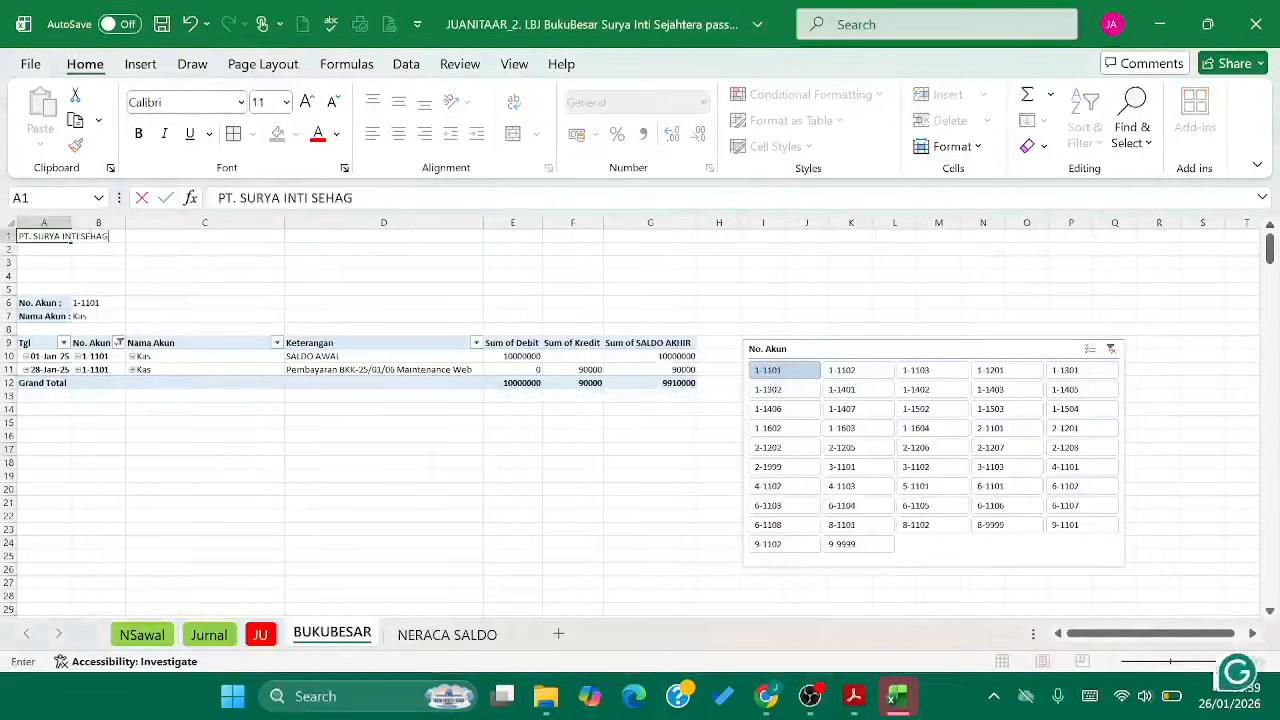
key(BackSpace)
key(BackSpace)
key(BackSpace)
text(JAHTERA)
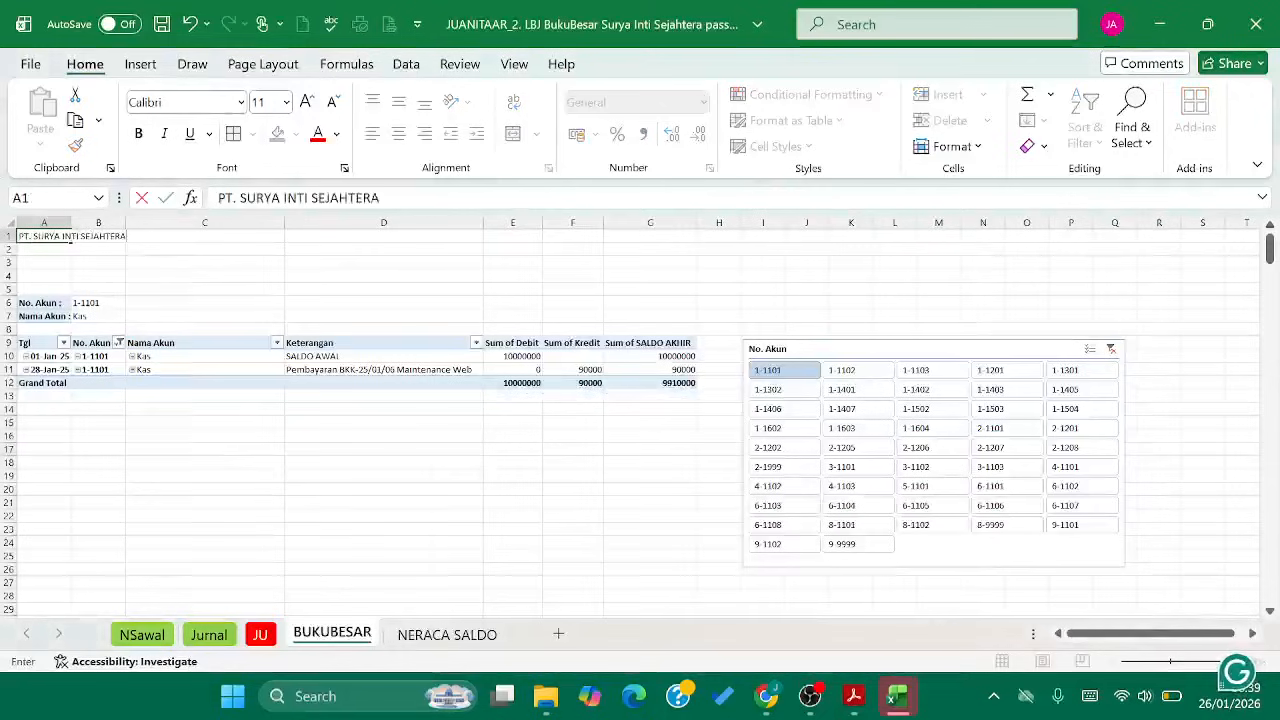
key(Return)
Enter "BUKU BESAR" in A2 and "PERIODE 01 JANUARI 2025 - 31 JANUARI 2025" in A3
text(BUKU BESAR)
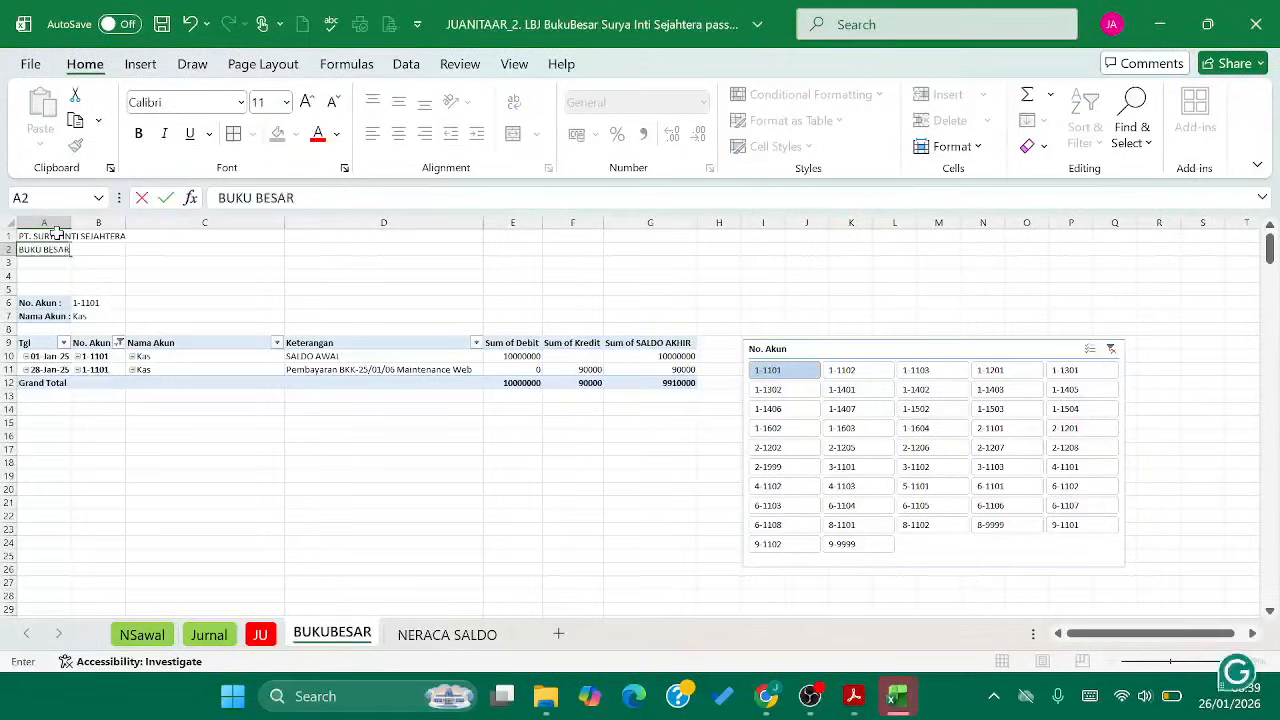
key(Return)
text(PERIODE)
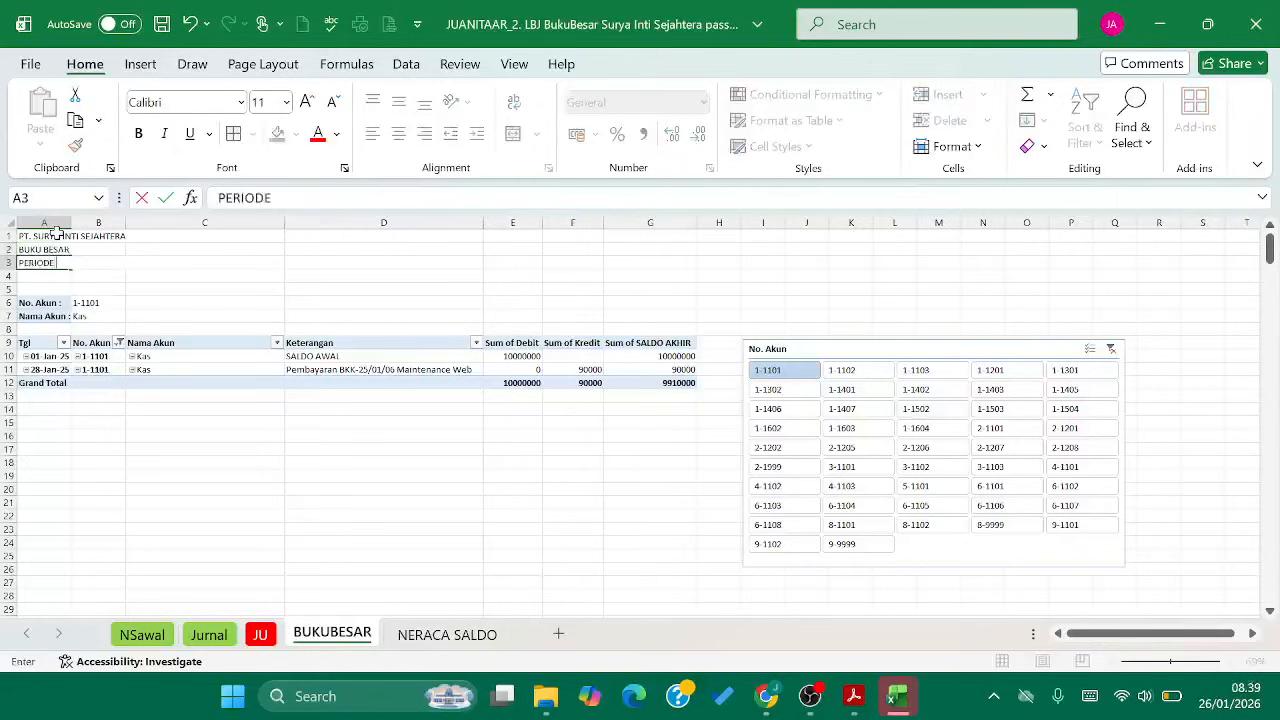
text( 01 JANUARI 2)
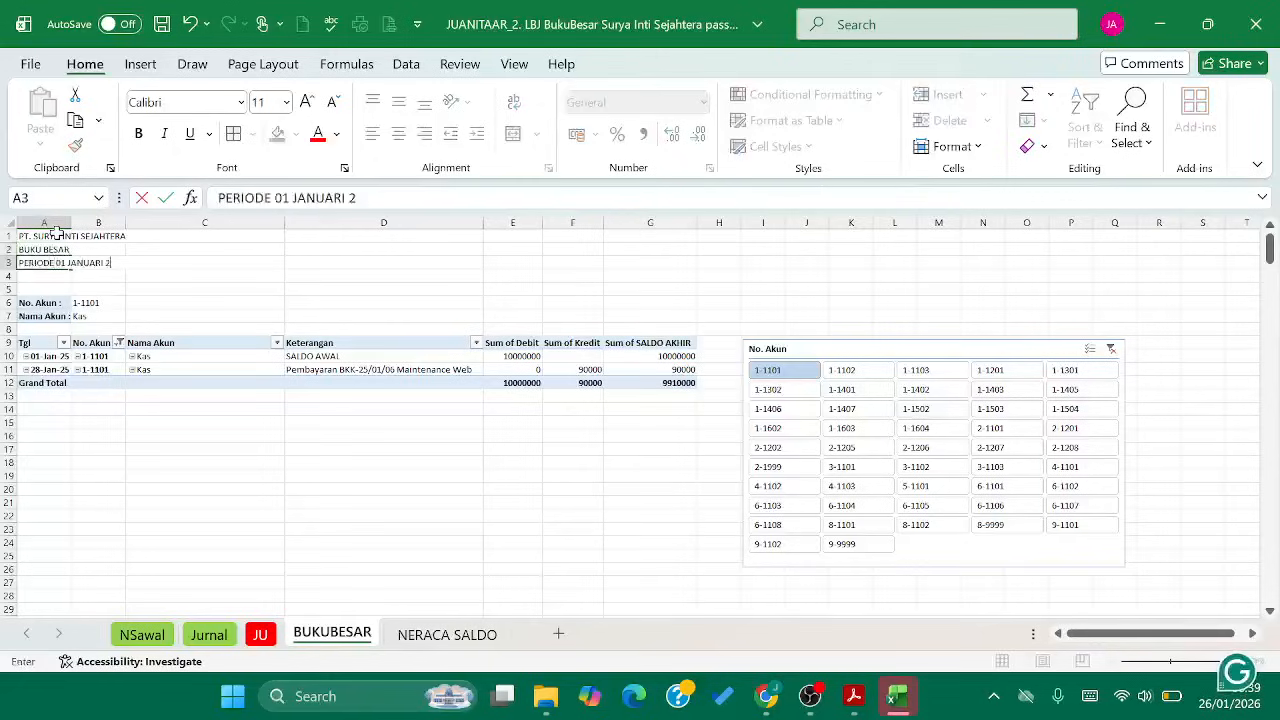
text(025 - 31 JANUARI 2025)
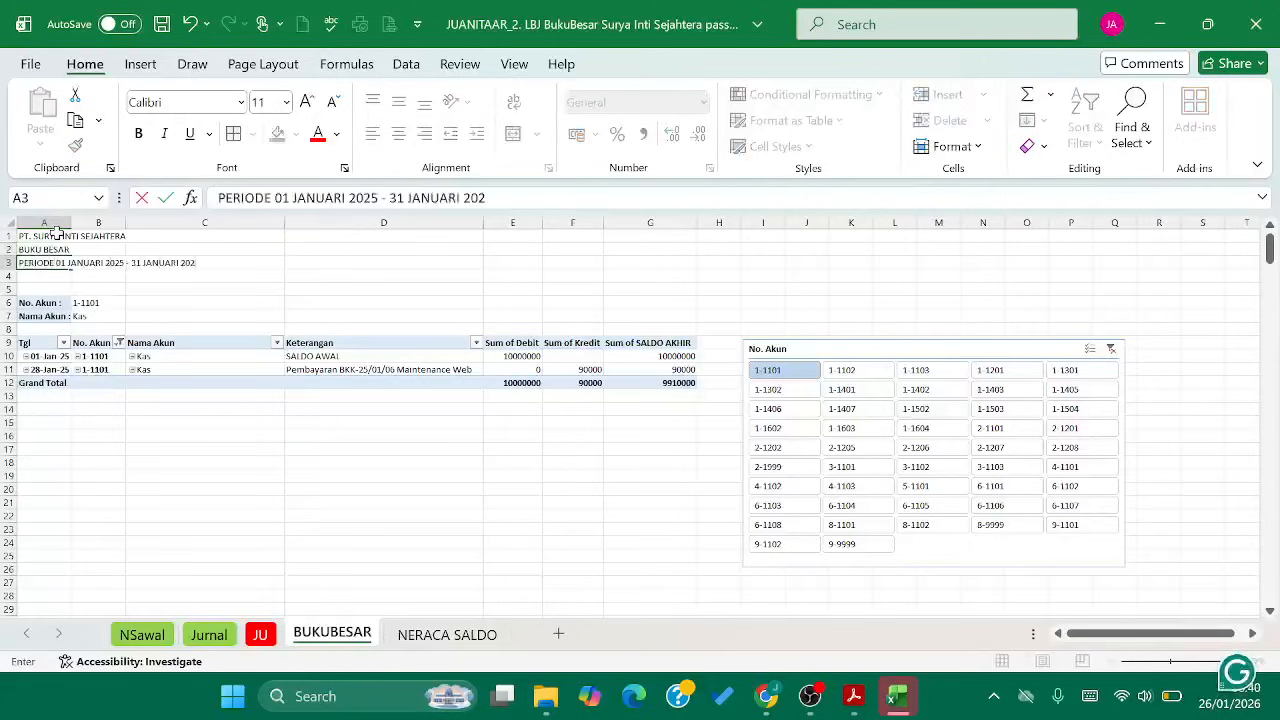
key(Return)
key(Return)
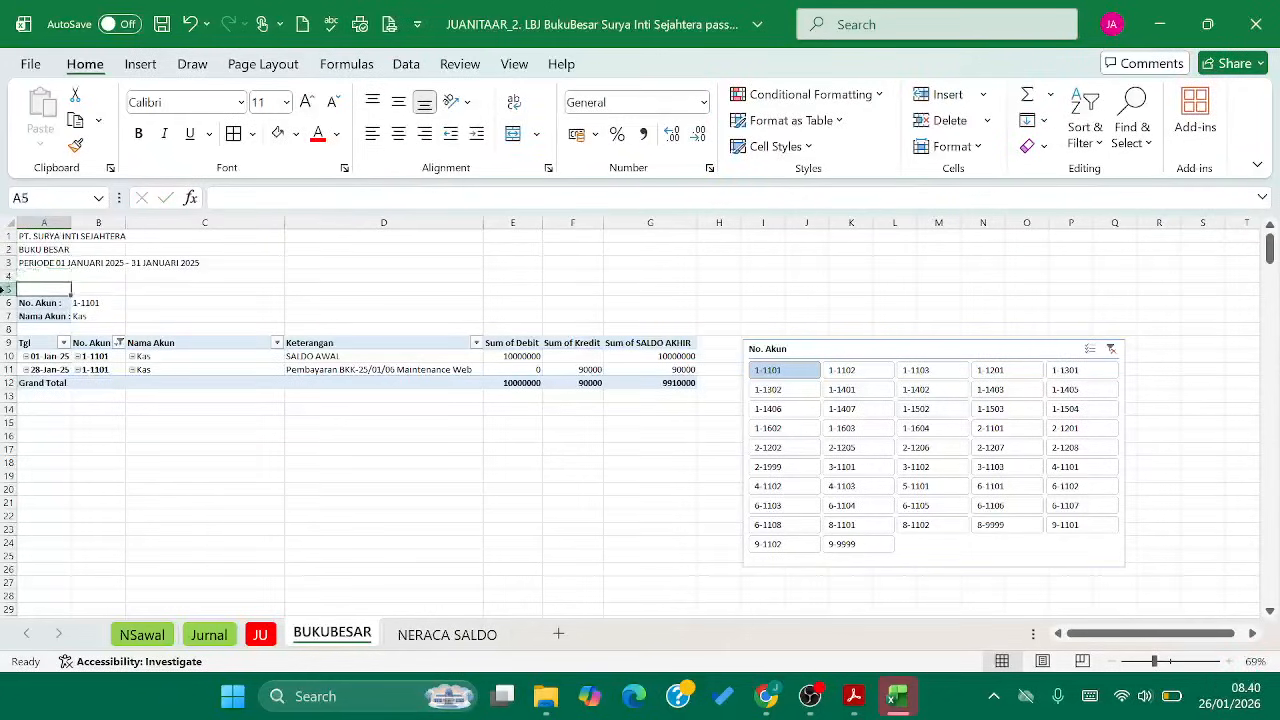
Delete the empty row 5 above the No. Akun label
click(5, 289)
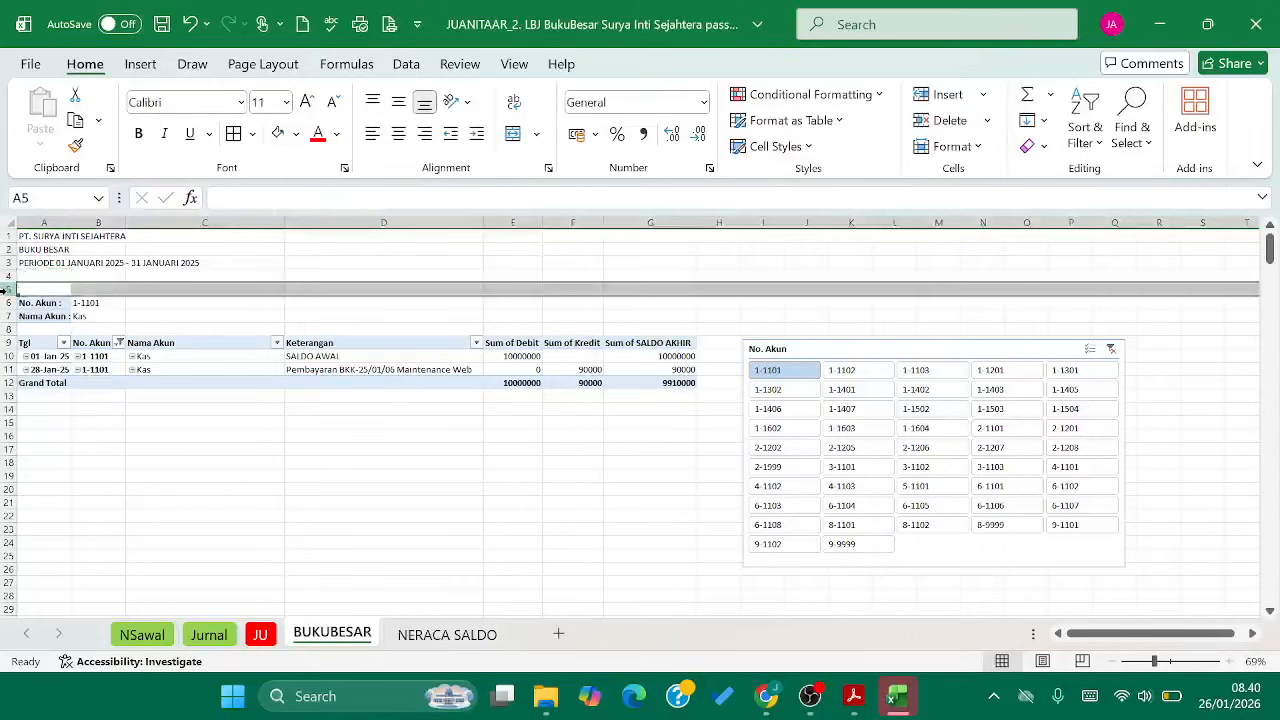
right_click(5, 289)
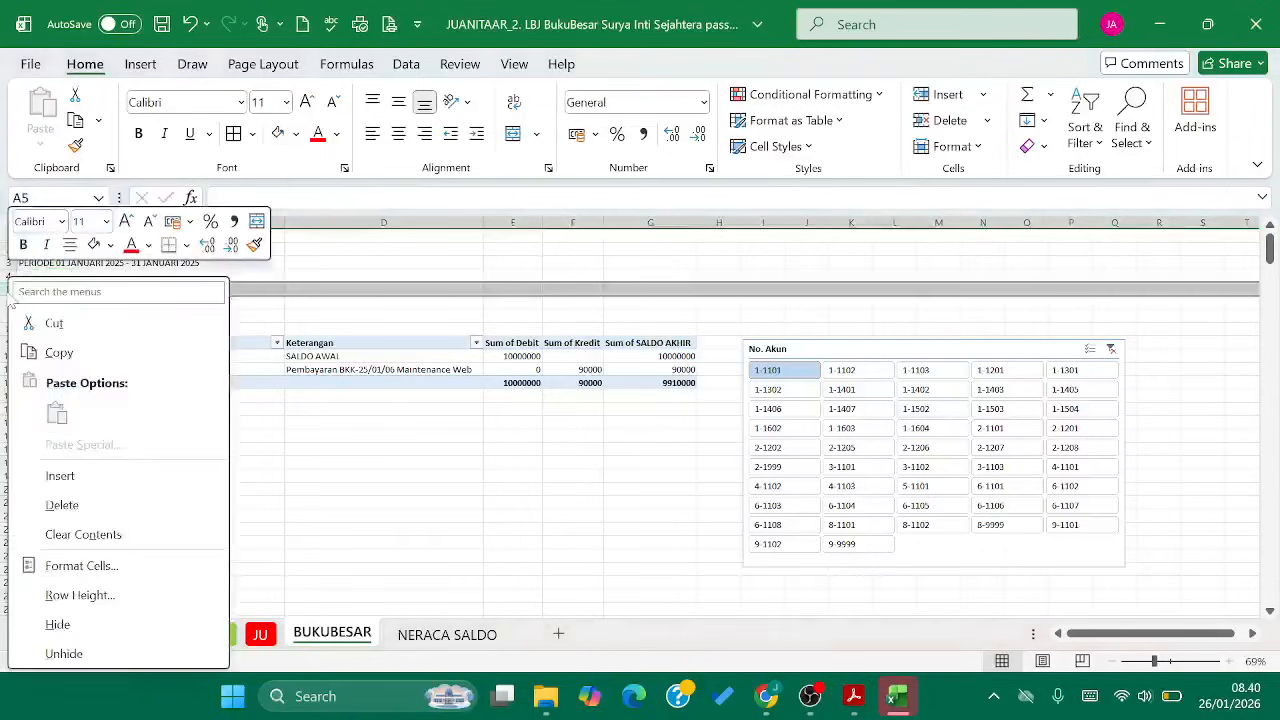
click(80, 505)
click(202, 308)
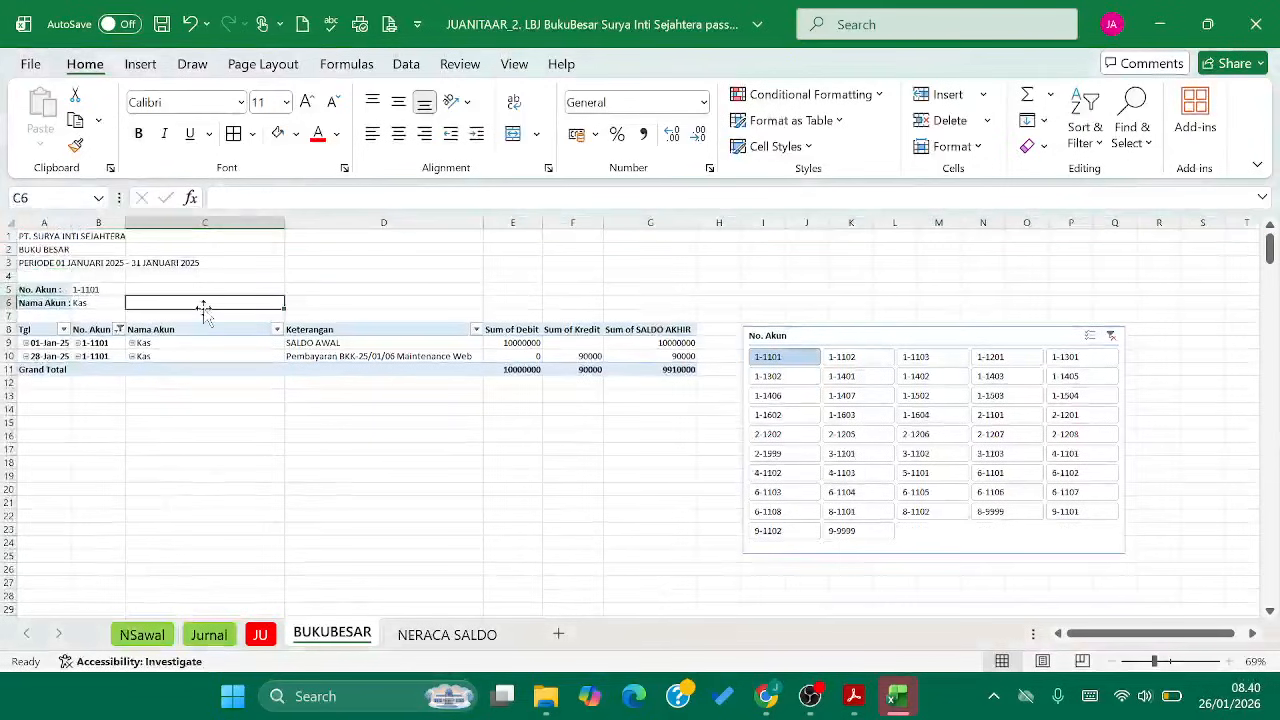
Check the title font requirement in the assignment PDF in Acrobat, and set the heading cells A1:A3 in Excel to Arial
click(56, 239)
drag(56, 239, 56, 264)
scroll(56, 264, up, 4)
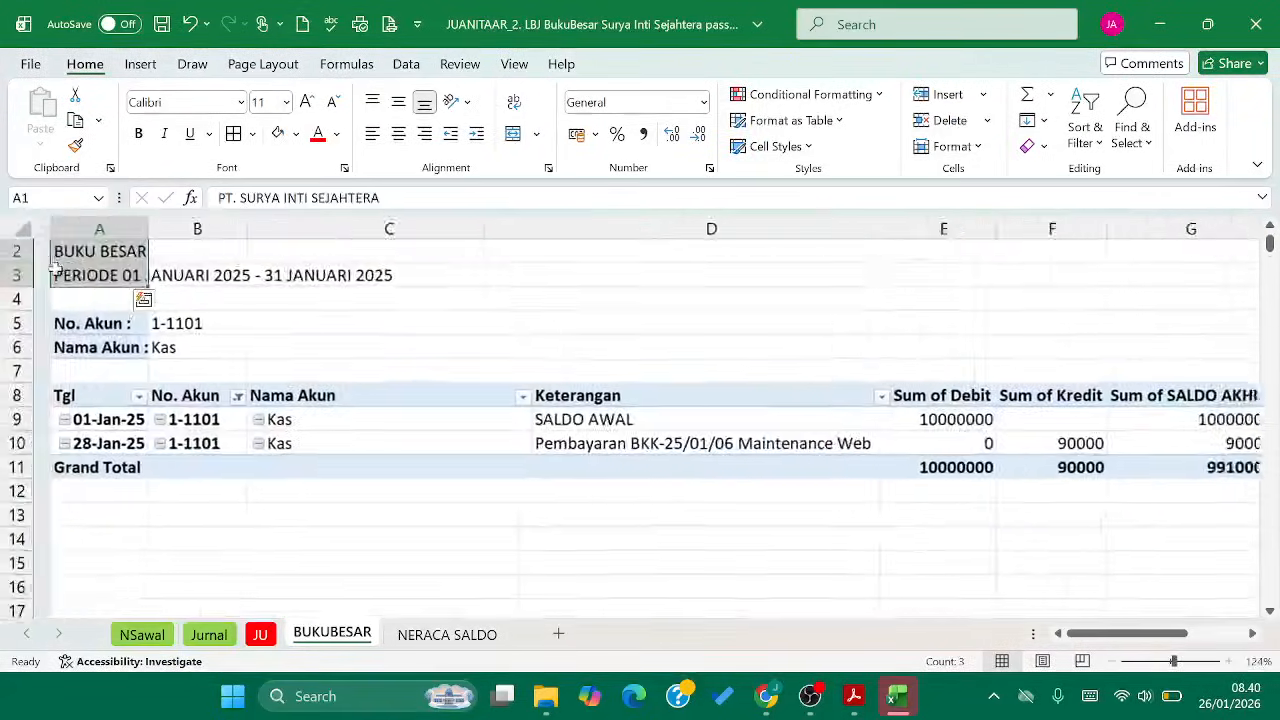
scroll(58, 268, up, 1)
scroll(110, 300, up, 1)
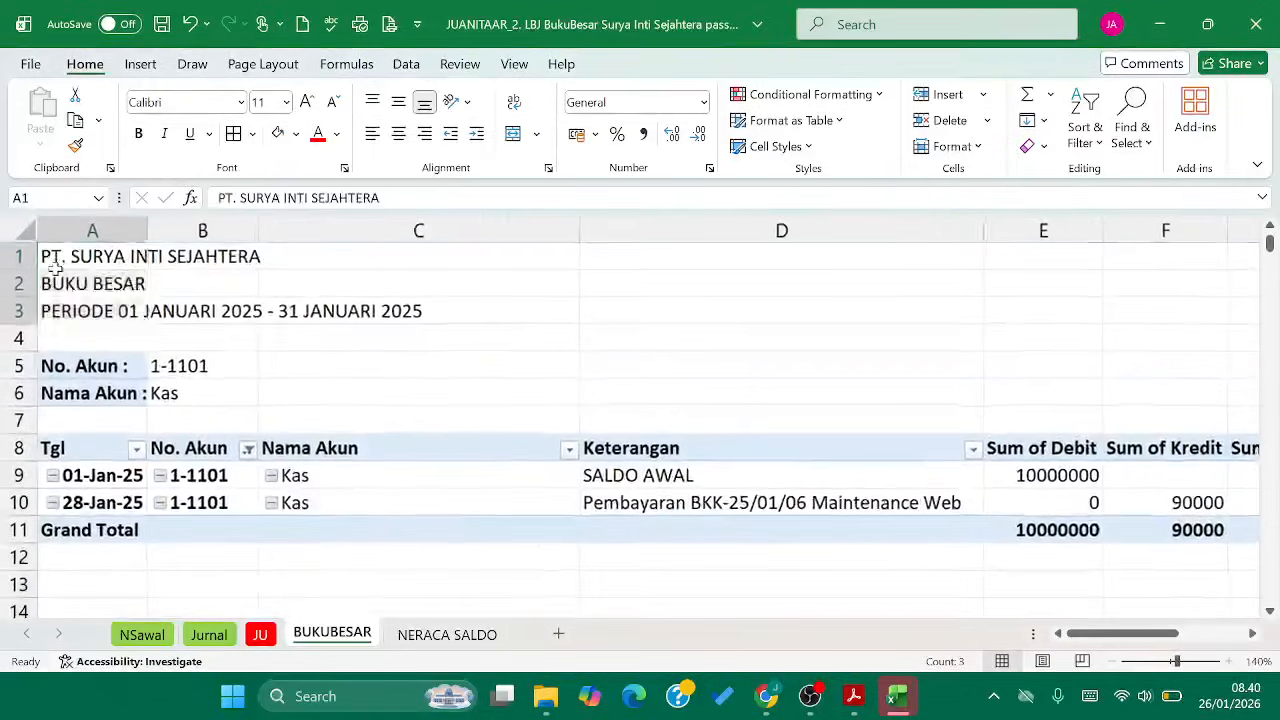
key(alt+Tab)
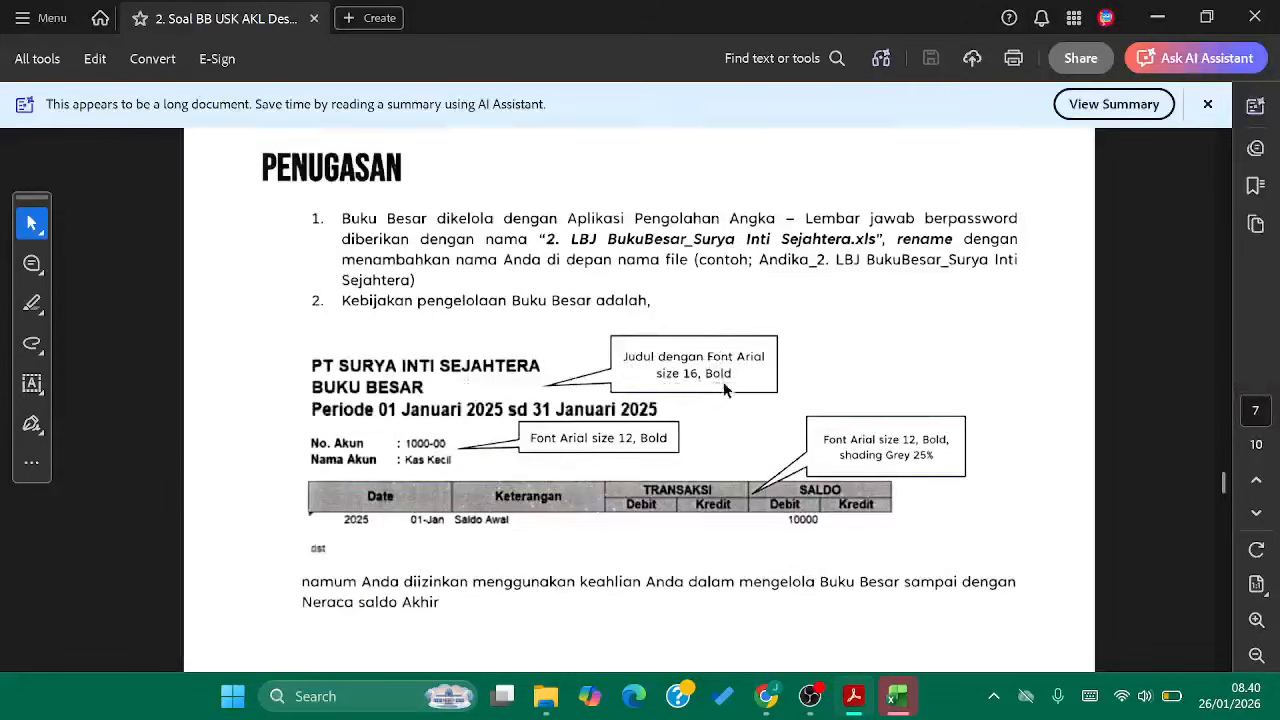
key(alt+Tab)
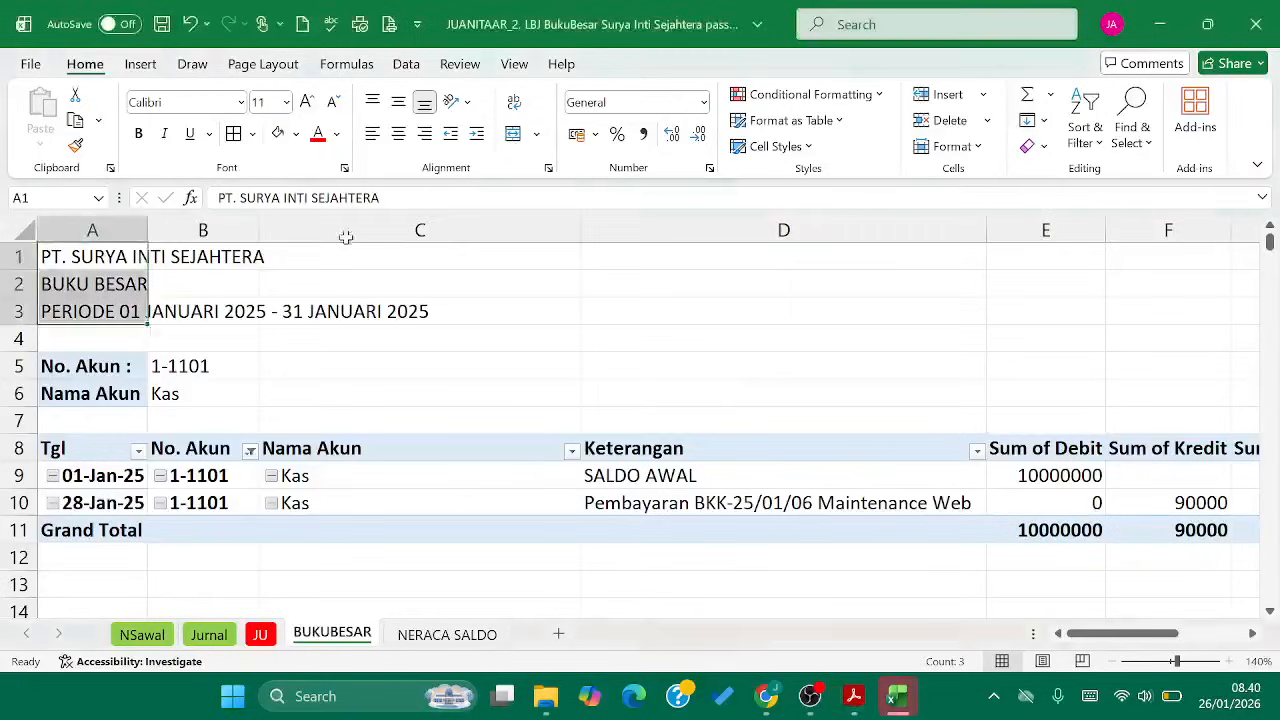
click(241, 103)
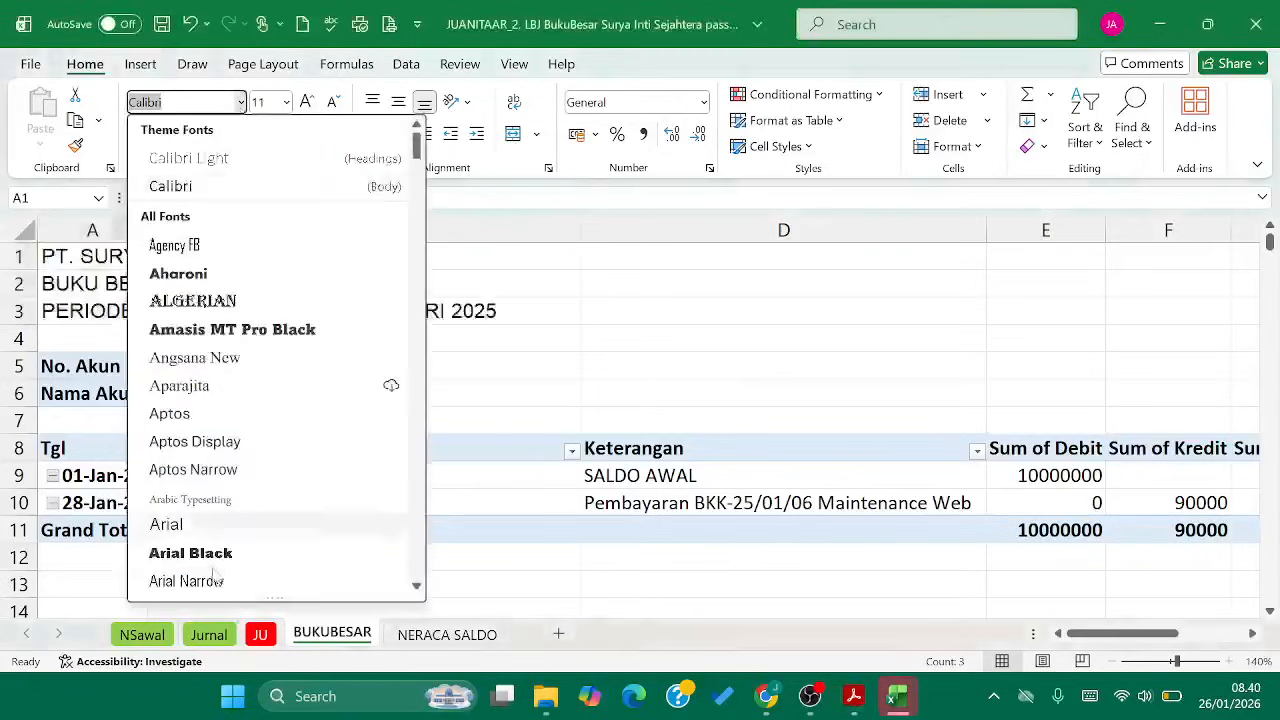
click(208, 530)
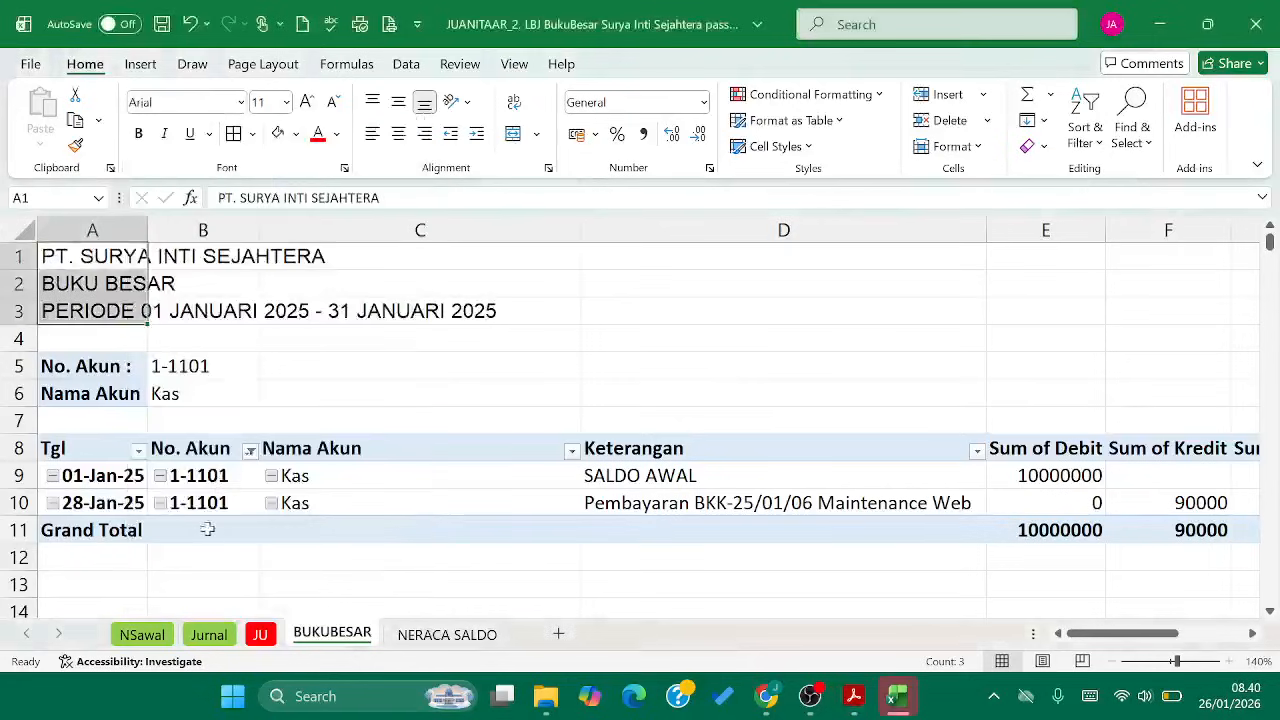
Set the three report heading lines in A1:A3 to font size 16 and bold
click(287, 102)
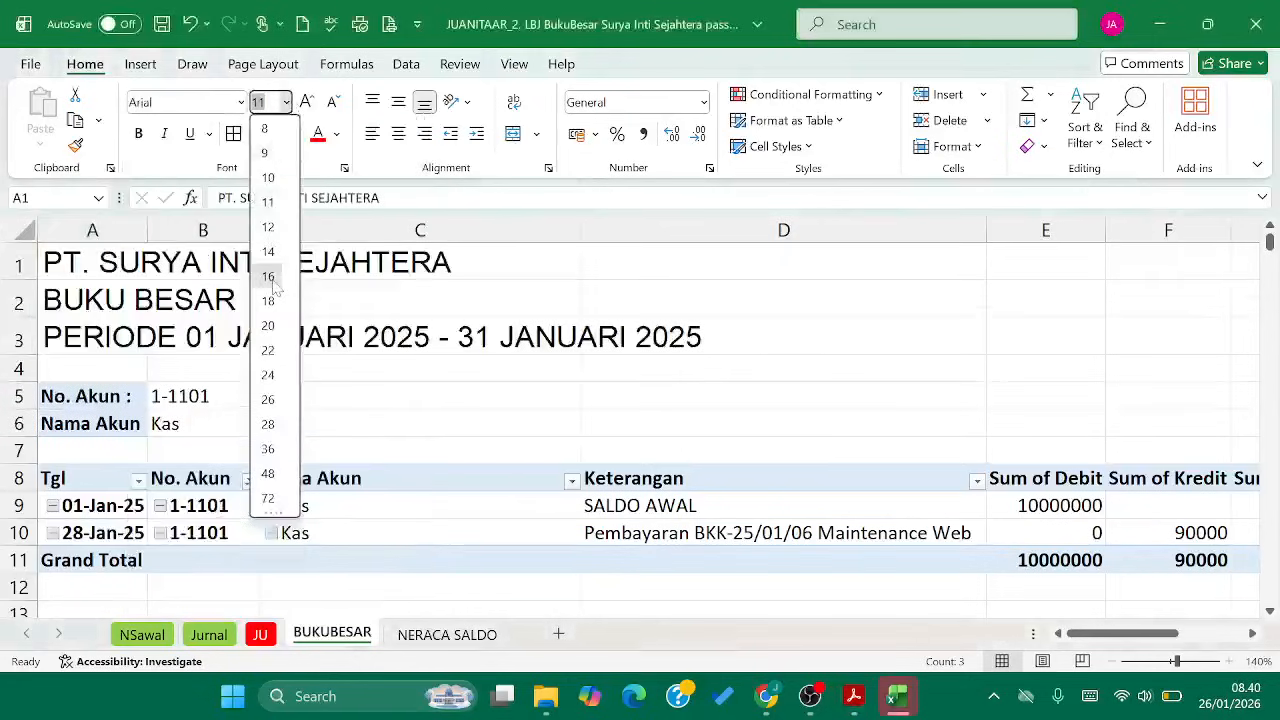
click(267, 271)
click(139, 133)
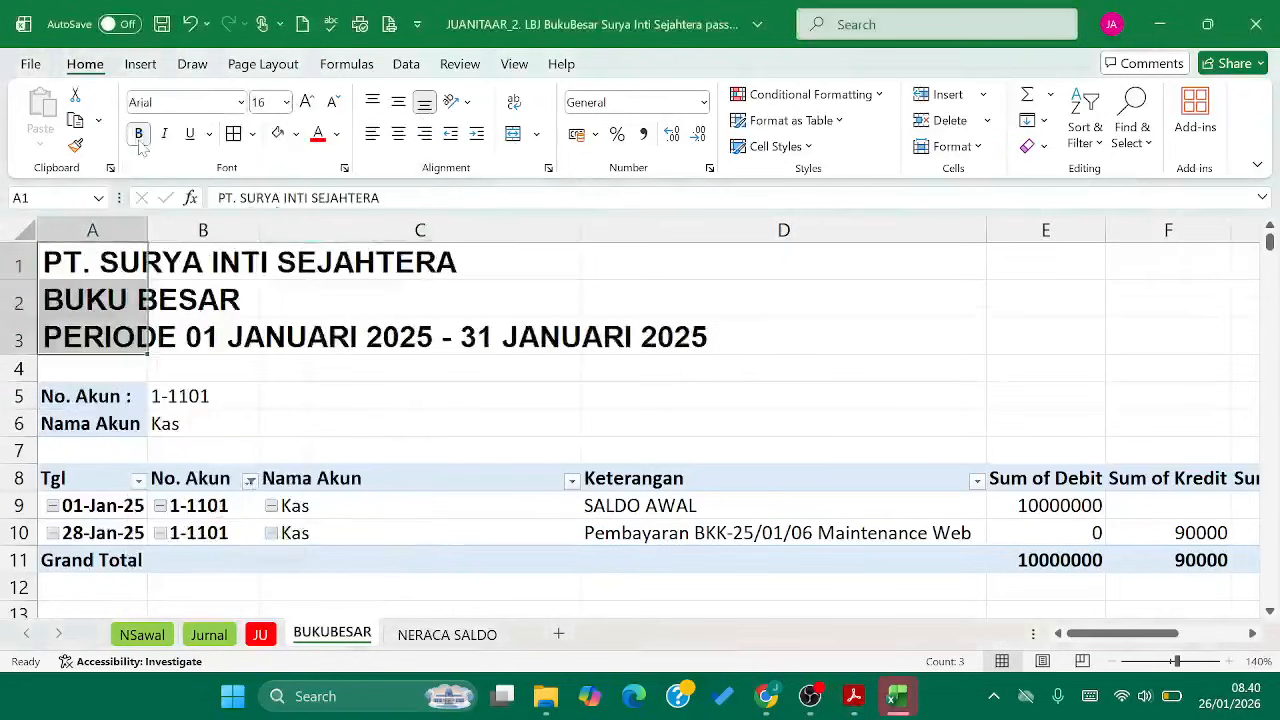
Check the account label font requirement in the assignment PDF in Acrobat, format A5:B6 in Excel as bold Arial 12, and widen column A to fit
key(alt+Tab)
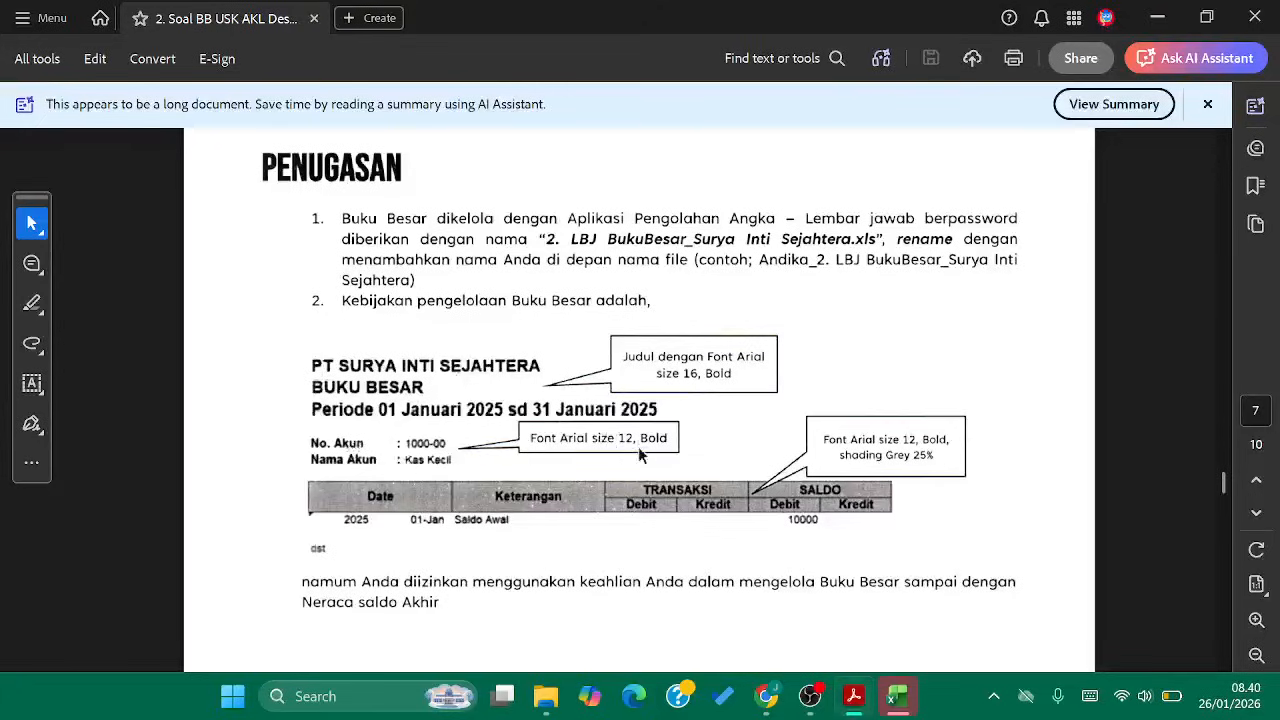
key(alt+Tab)
drag(125, 397, 192, 418)
click(240, 103)
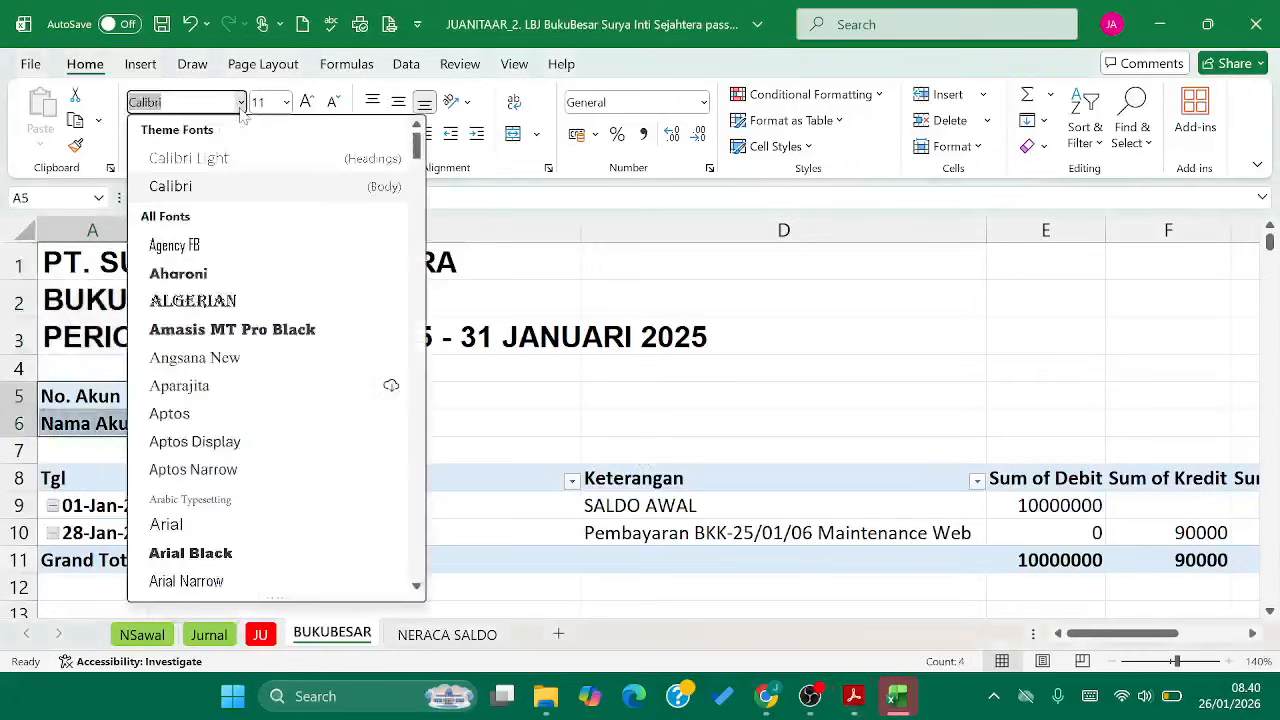
click(218, 531)
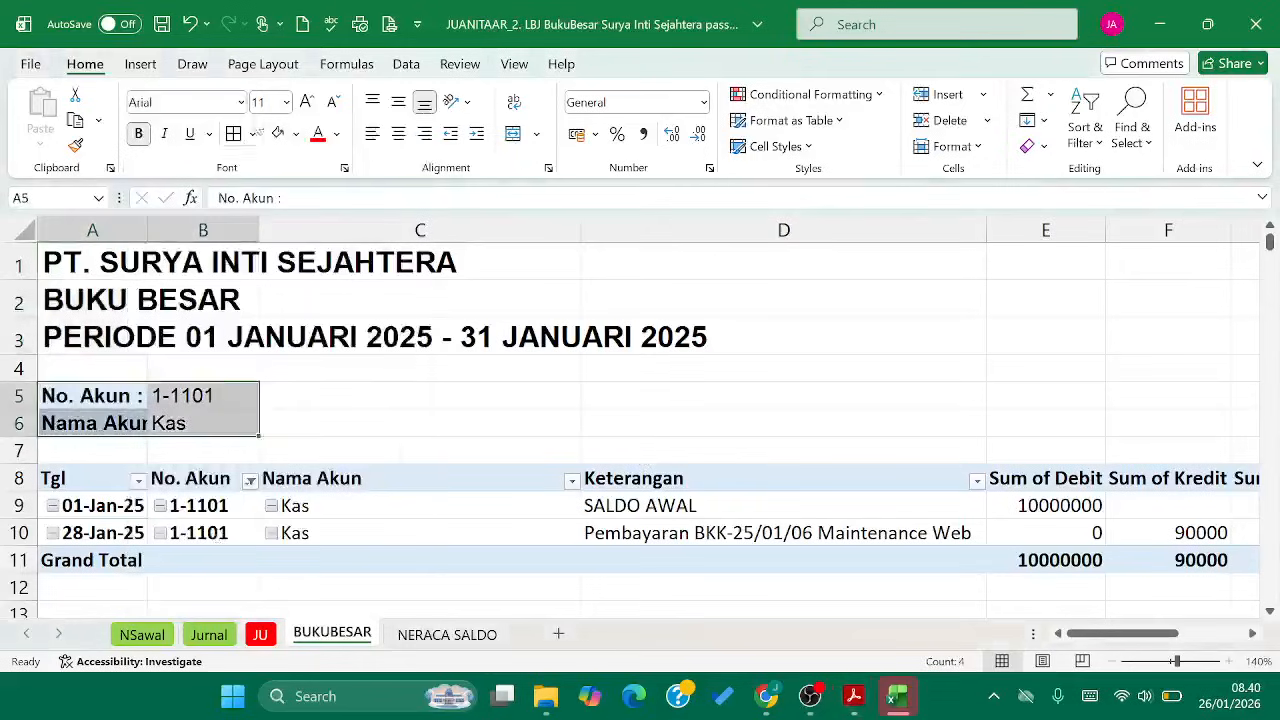
click(306, 102)
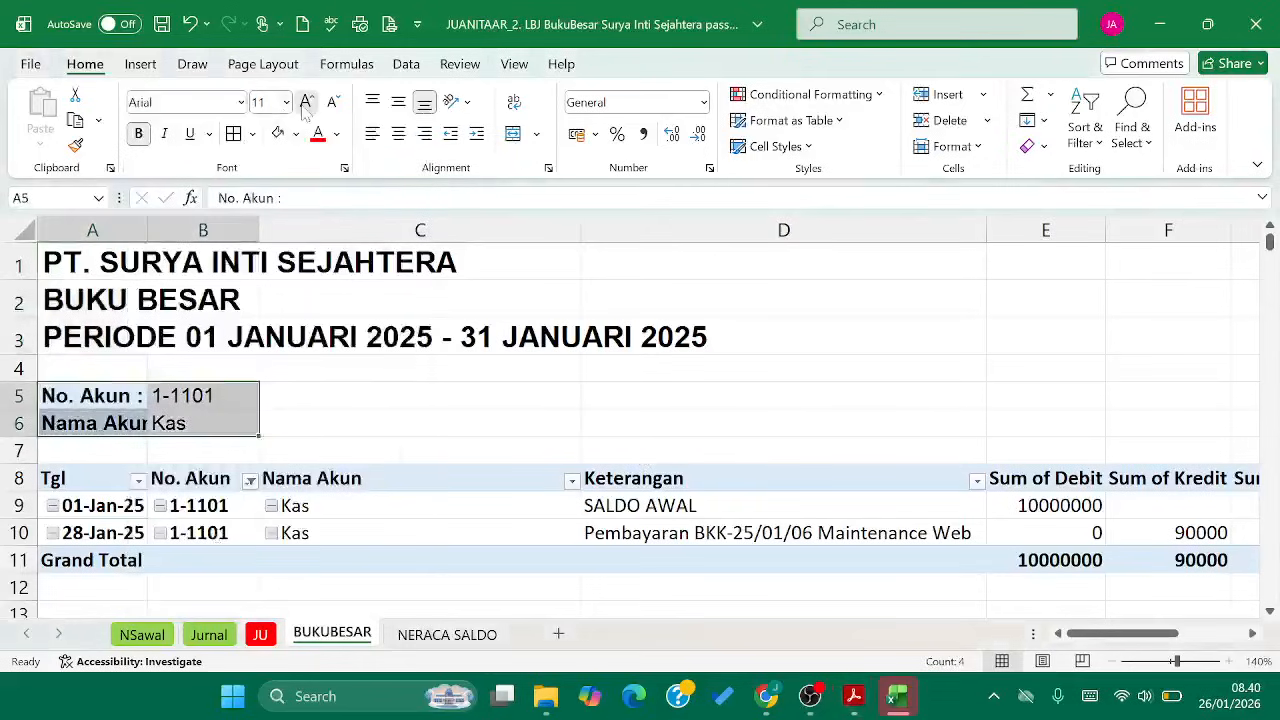
click(139, 135)
click(139, 135)
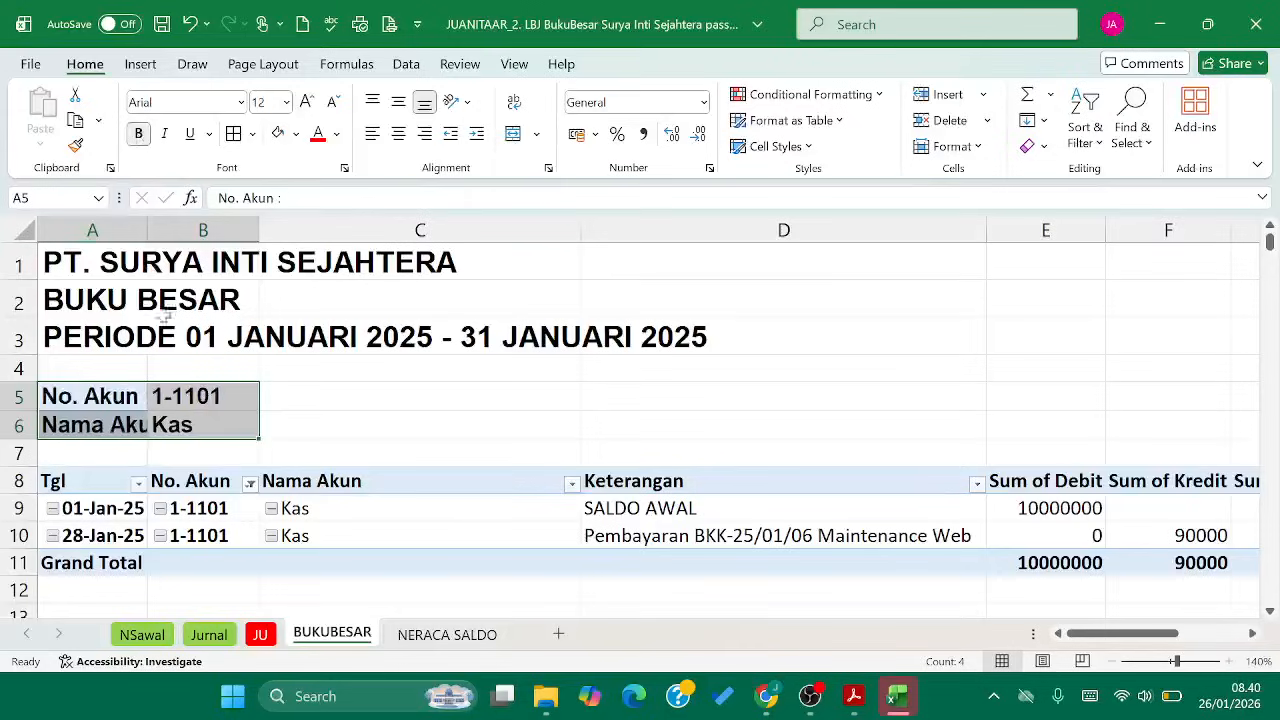
click(192, 396)
drag(147, 230, 198, 235)
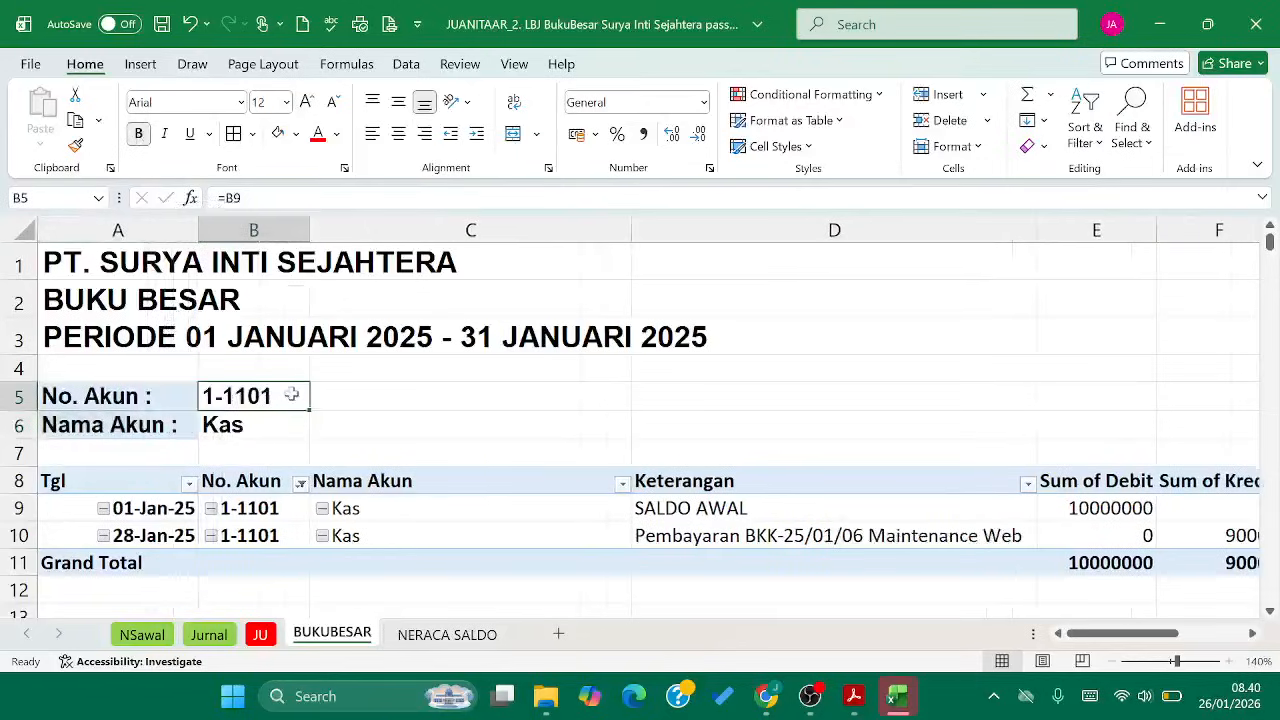
Check the table header requirement in the assignment PDF in Acrobat, and set the PivotTable header row A8:G8 in Excel to bold Arial 12
key(alt+Tab)
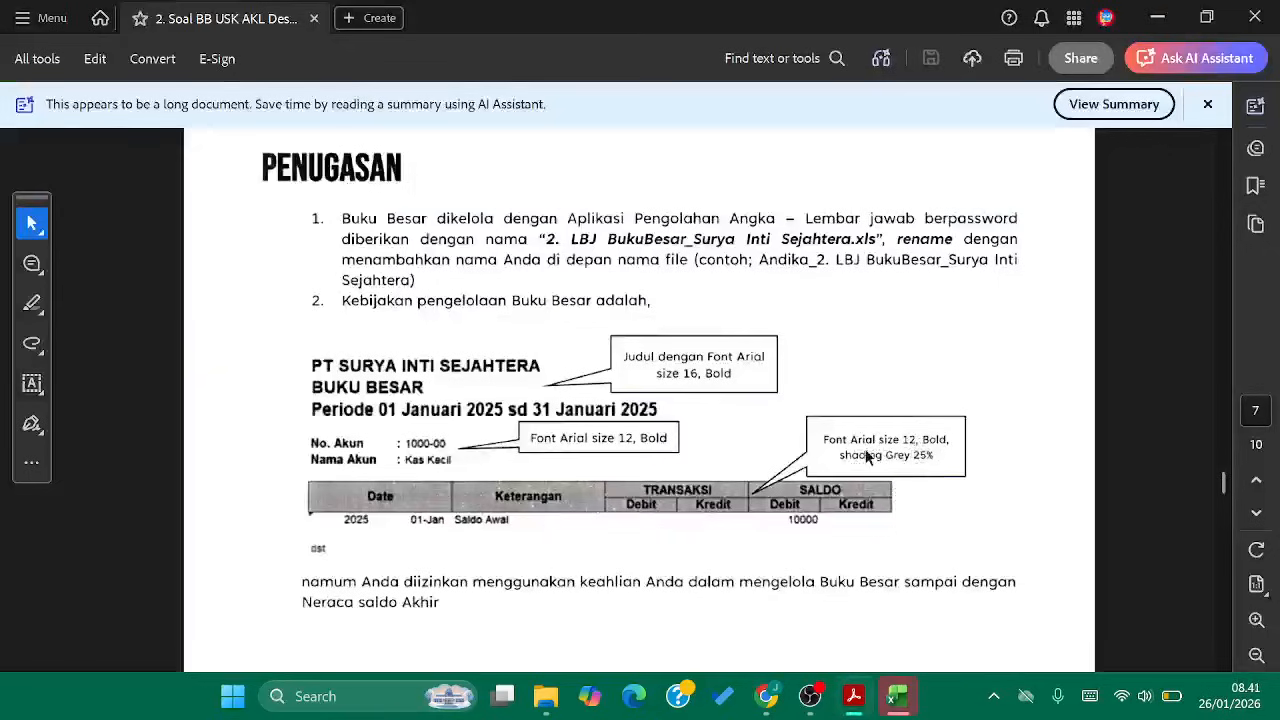
key(alt+Tab)
click(142, 482)
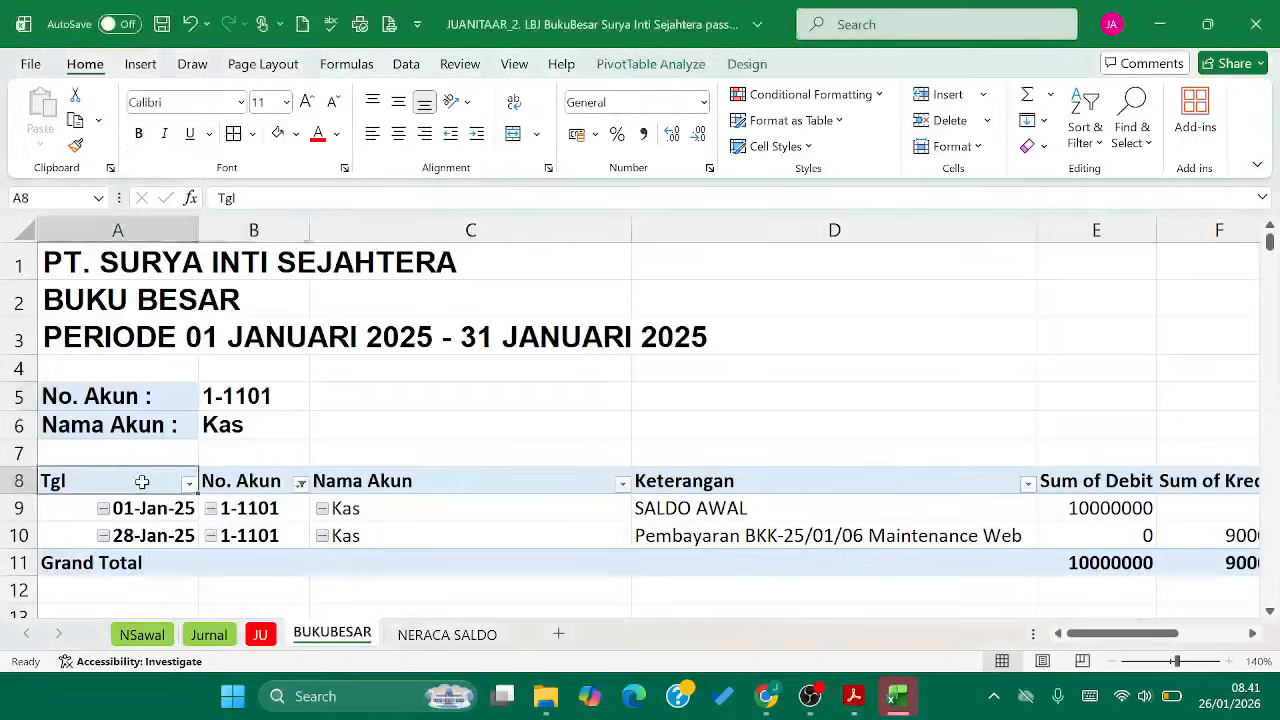
drag(142, 482, 1220, 505)
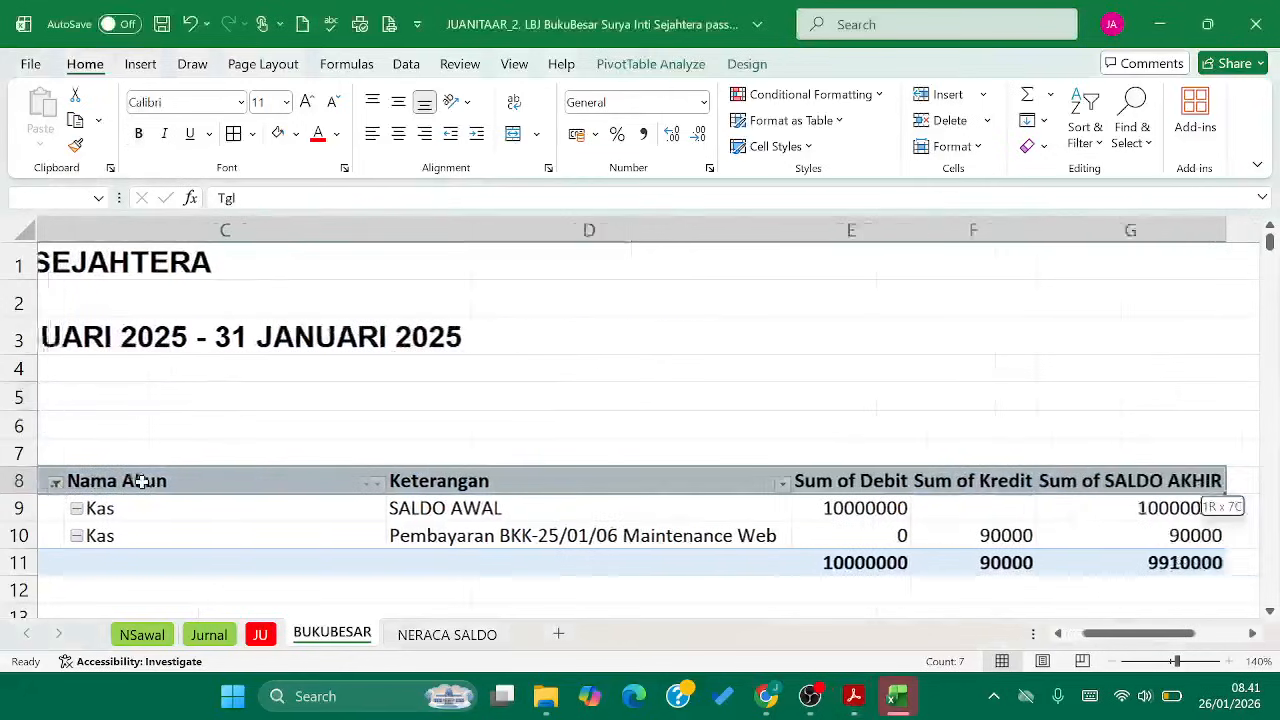
scroll(140, 481, left, 3)
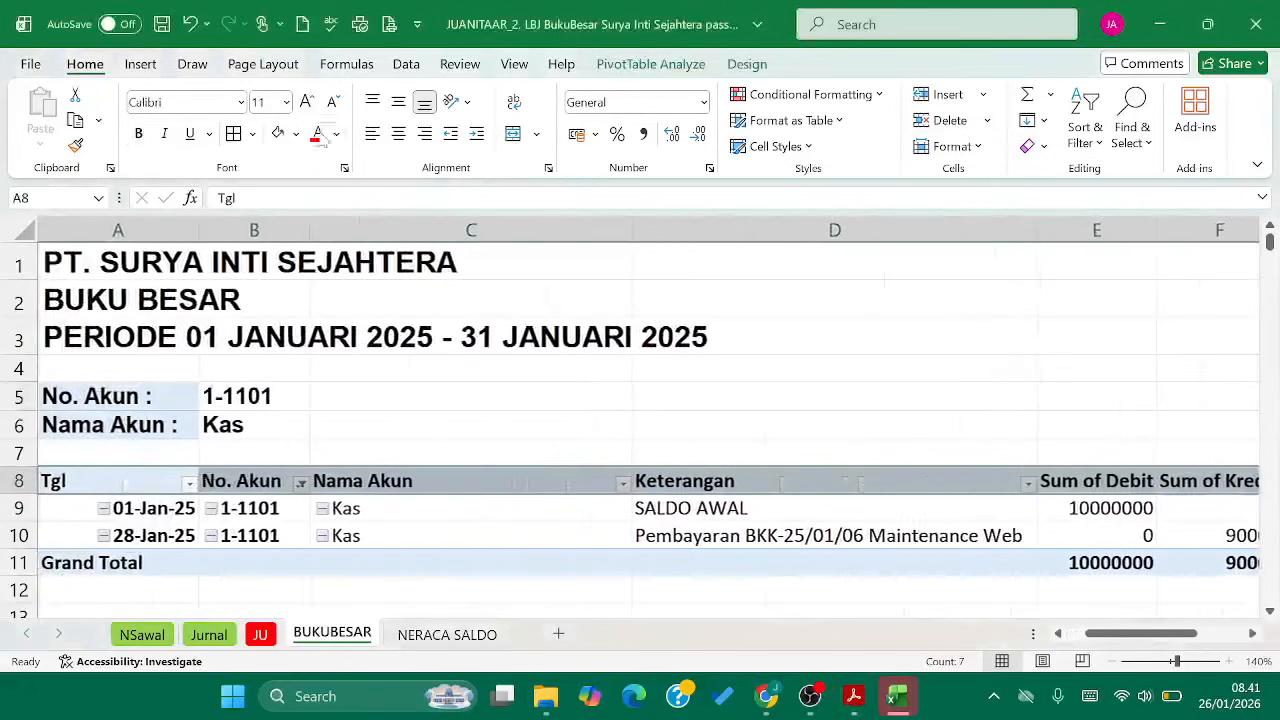
click(241, 102)
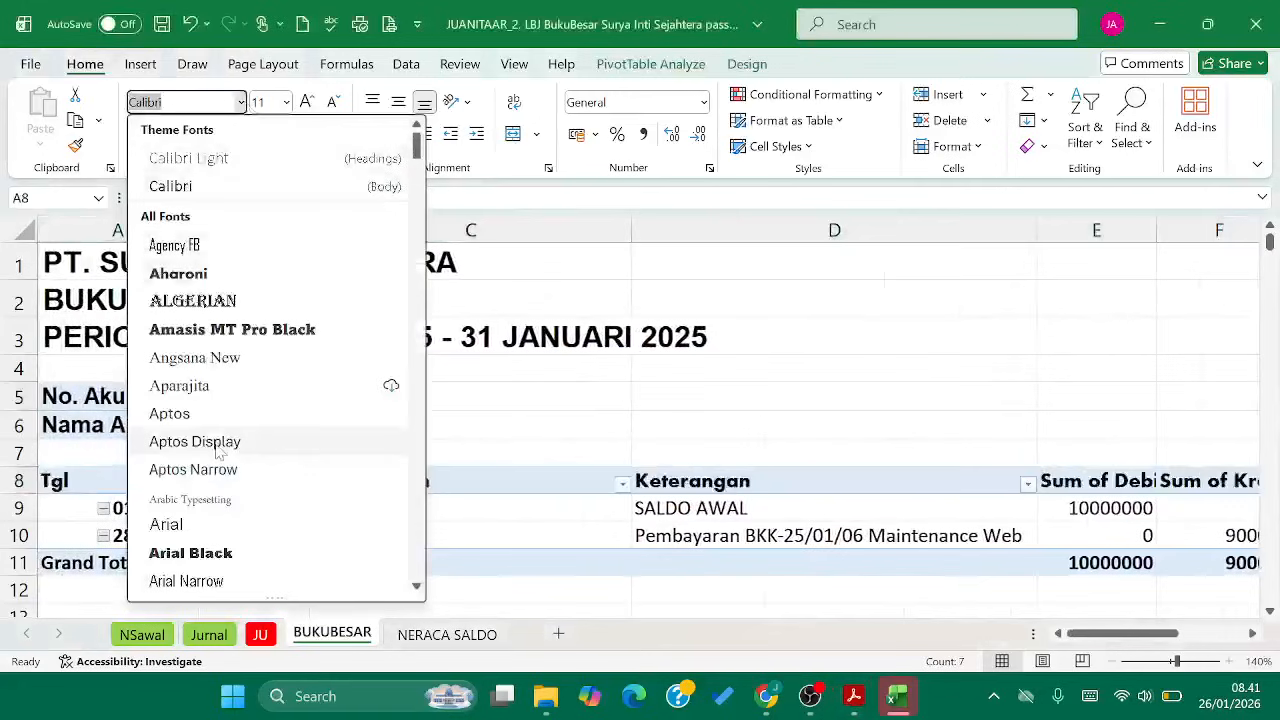
click(226, 524)
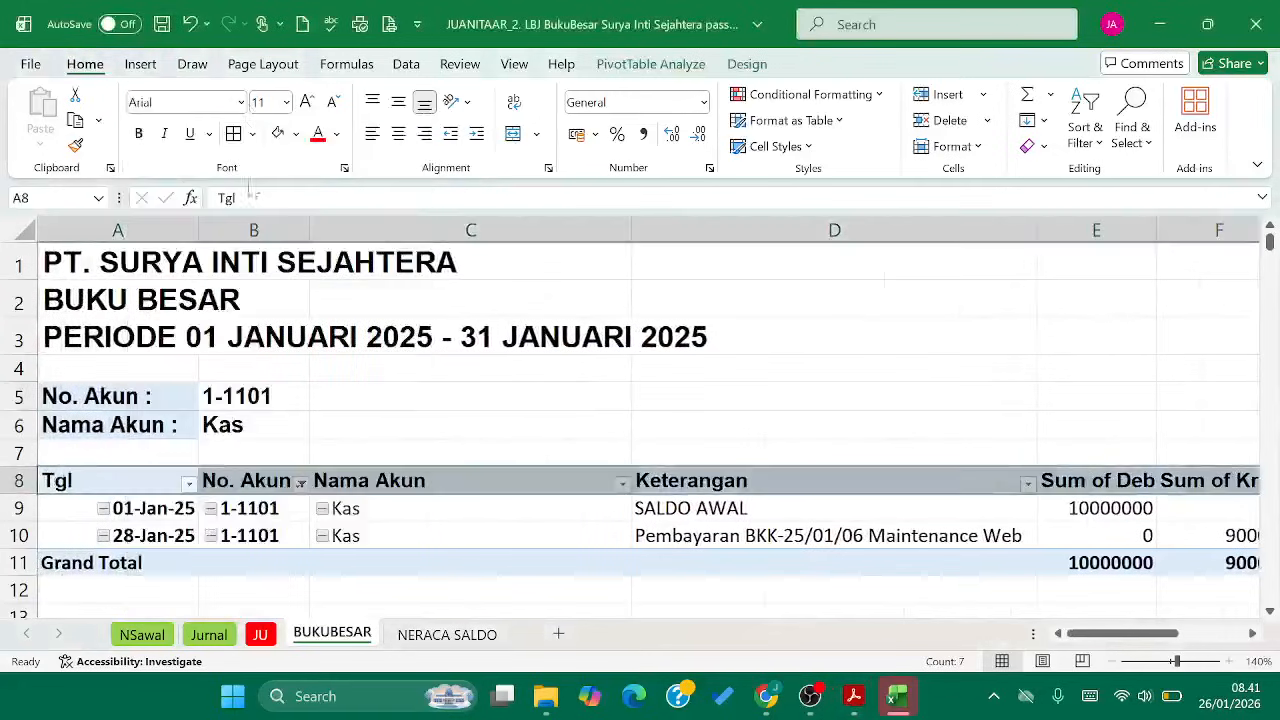
click(306, 101)
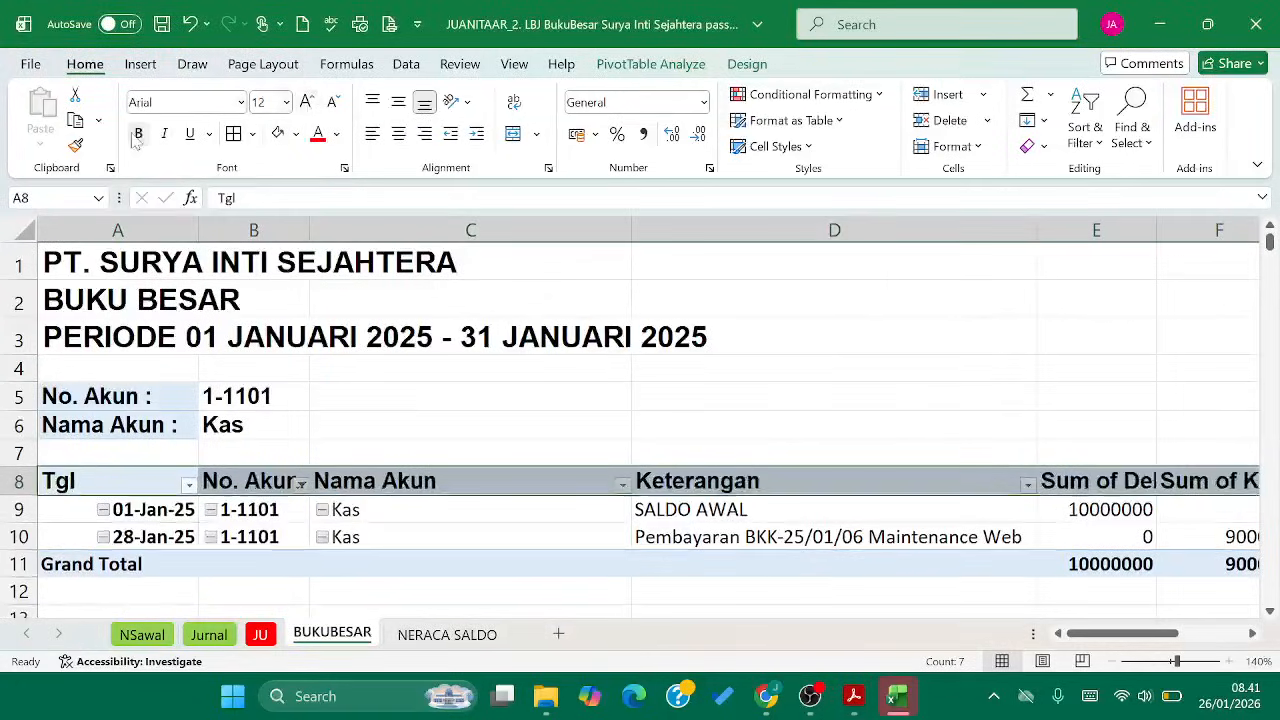
key(alt+Tab)
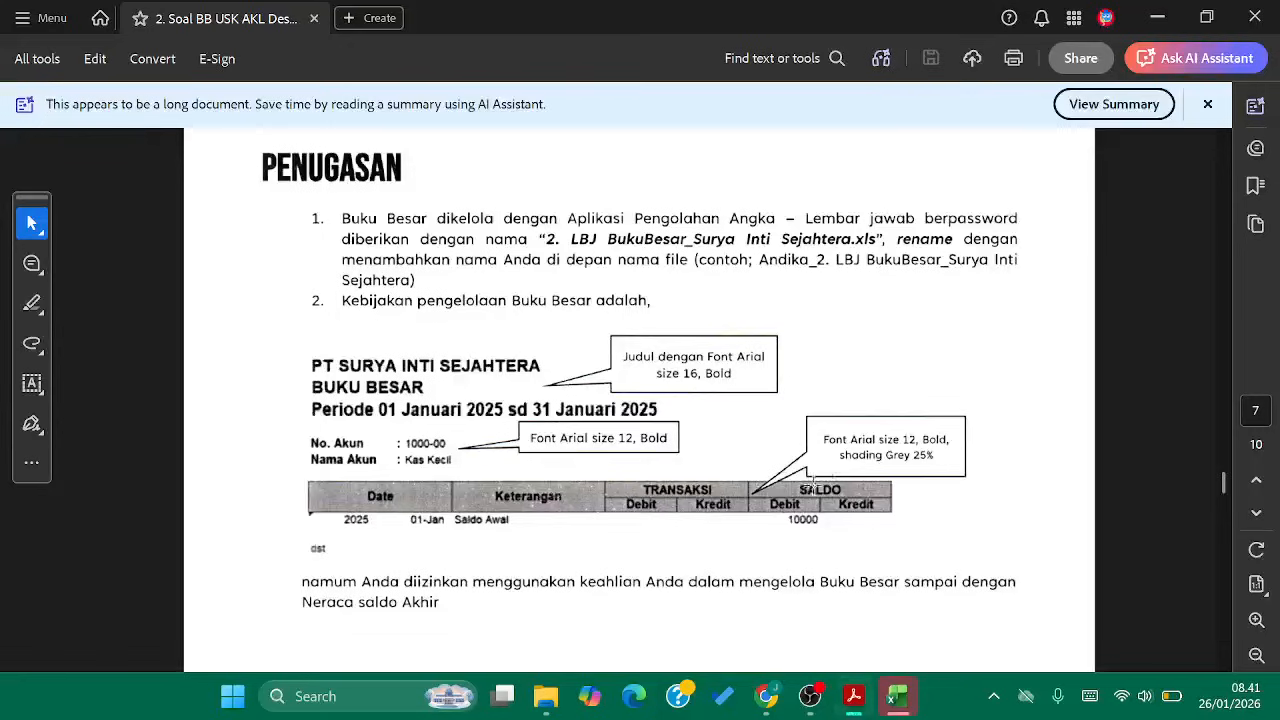
key(alt+Tab)
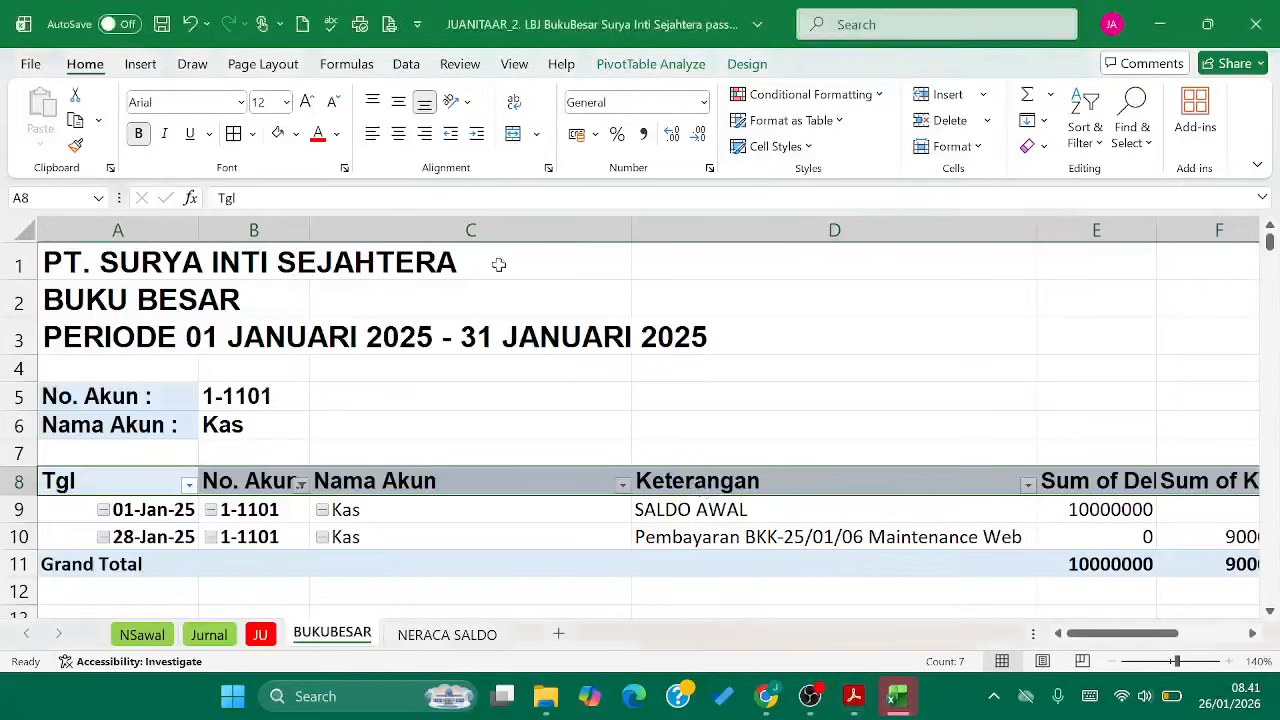
Center the PivotTable header row A8:G8 and fill it with the 25% grey shading required by the assignment PDF in Acrobat
click(398, 134)
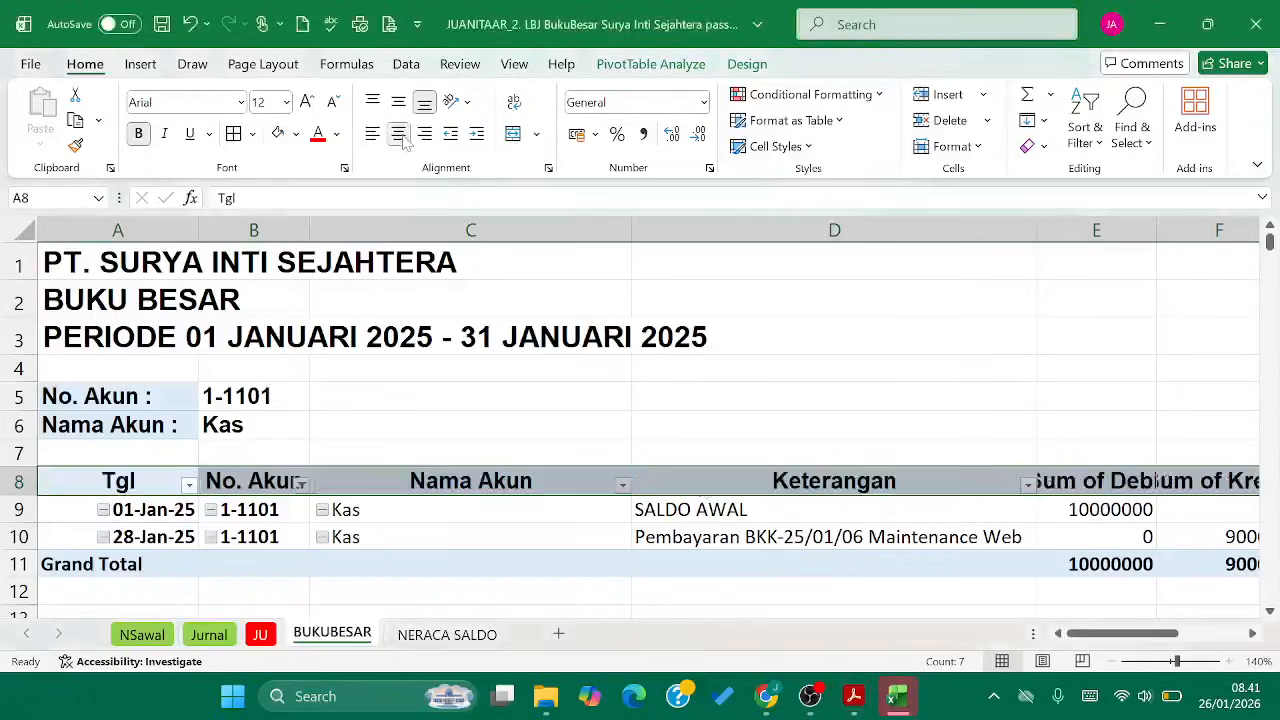
key(alt+Tab)
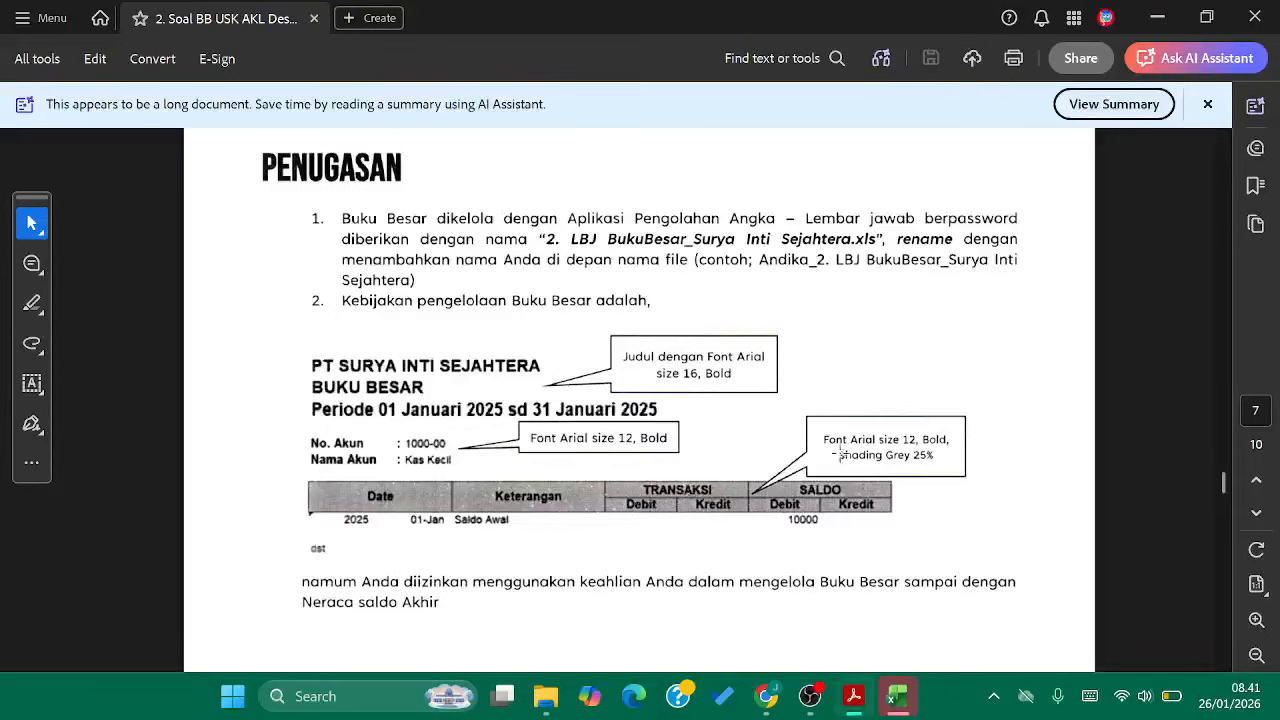
key(alt+Tab)
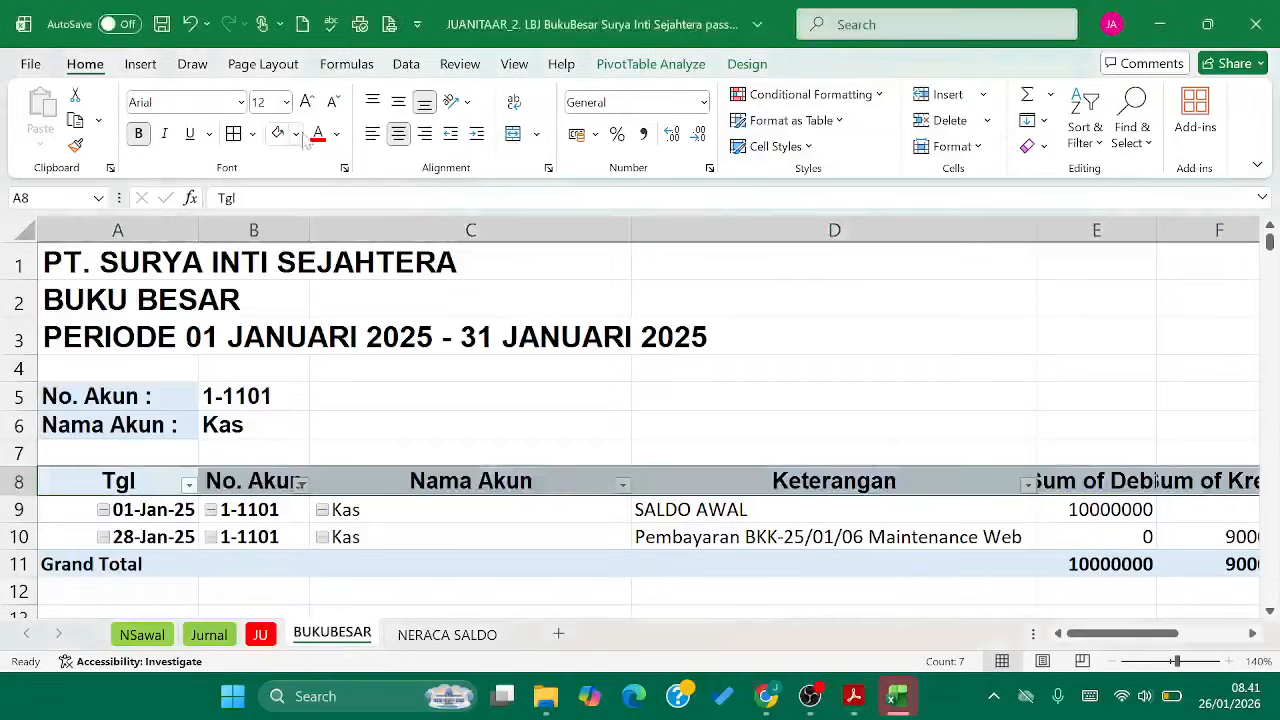
click(296, 135)
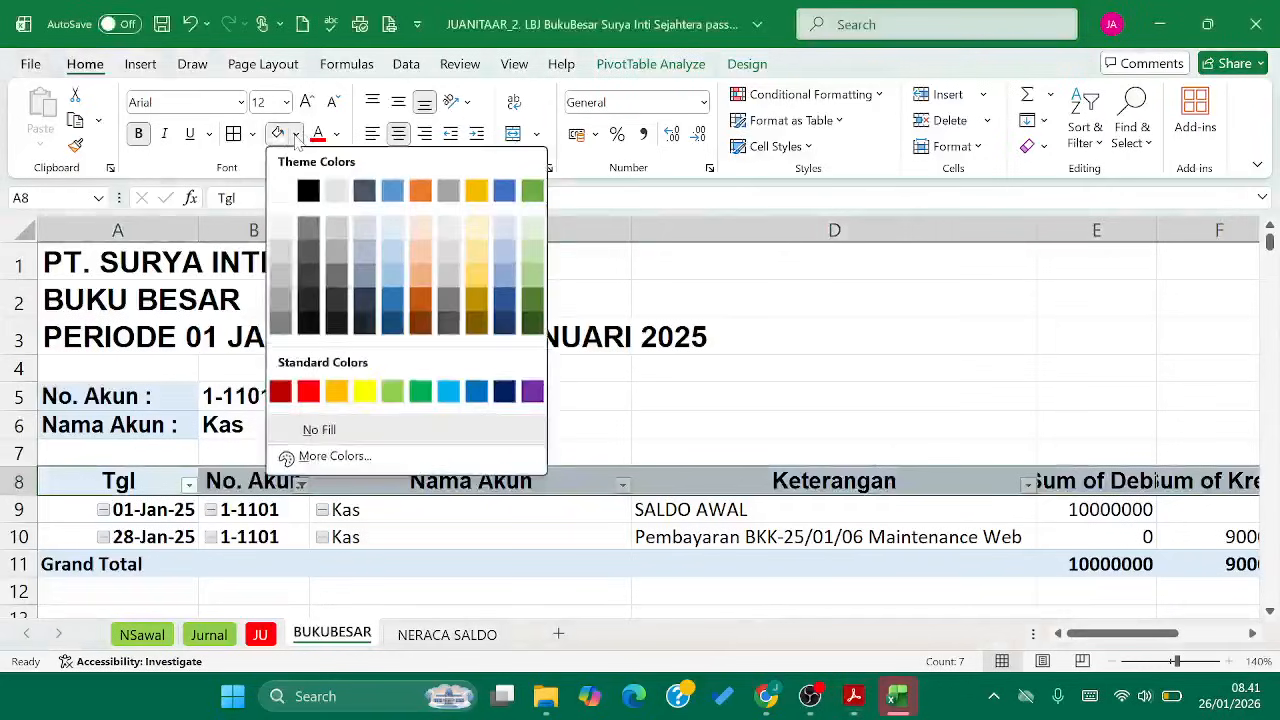
click(338, 248)
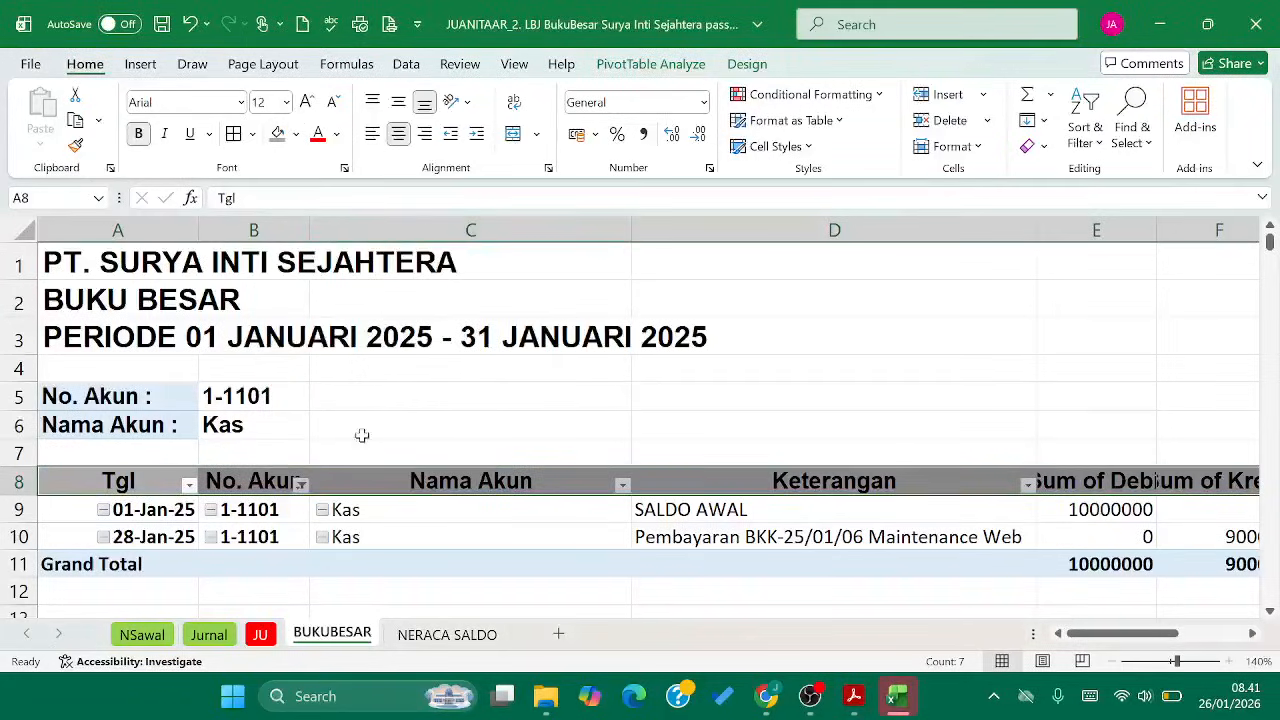
Autofit the widths of column C and columns D to G to their contents
scroll(326, 468, right, 5)
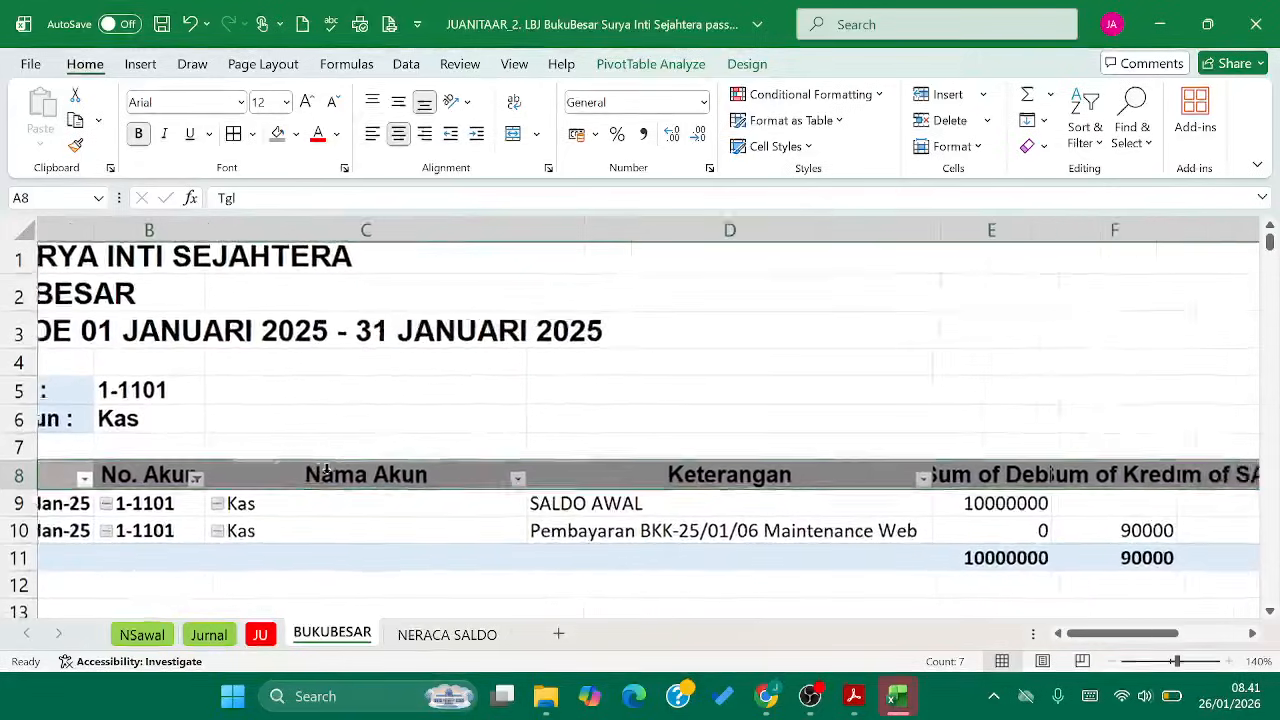
scroll(329, 470, right, 3)
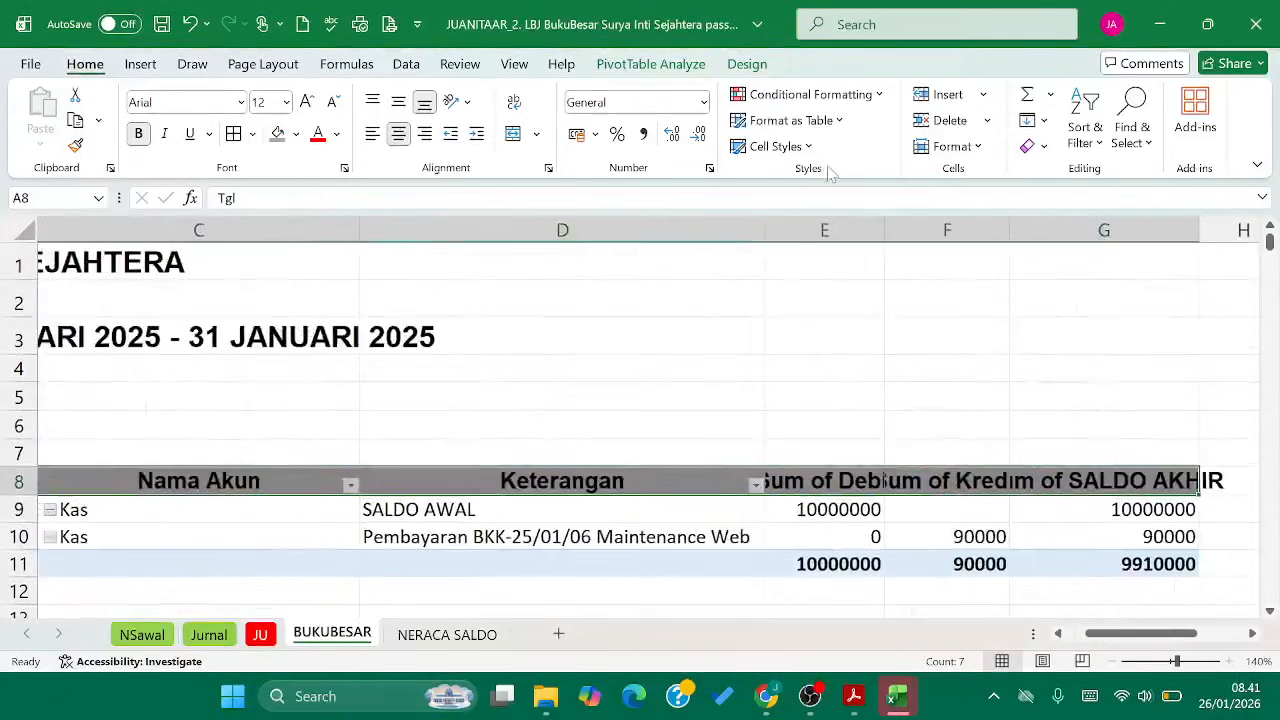
double_click(358, 228)
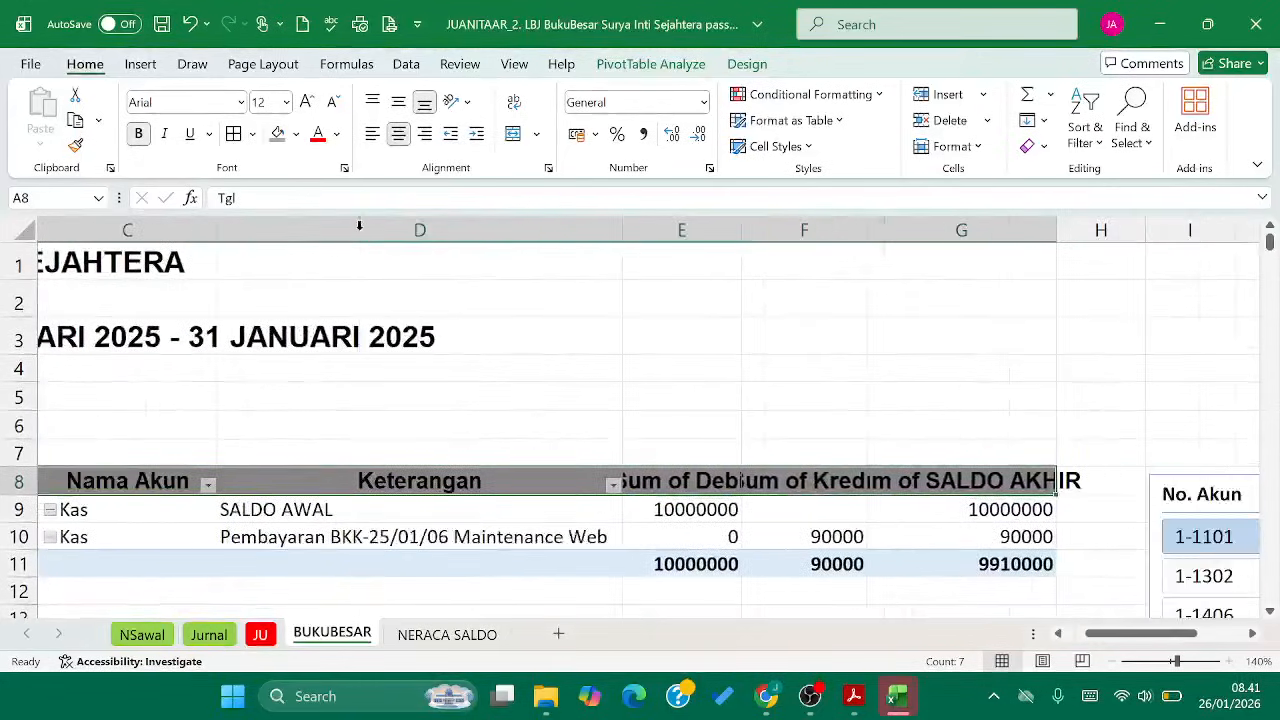
drag(411, 228, 1050, 232)
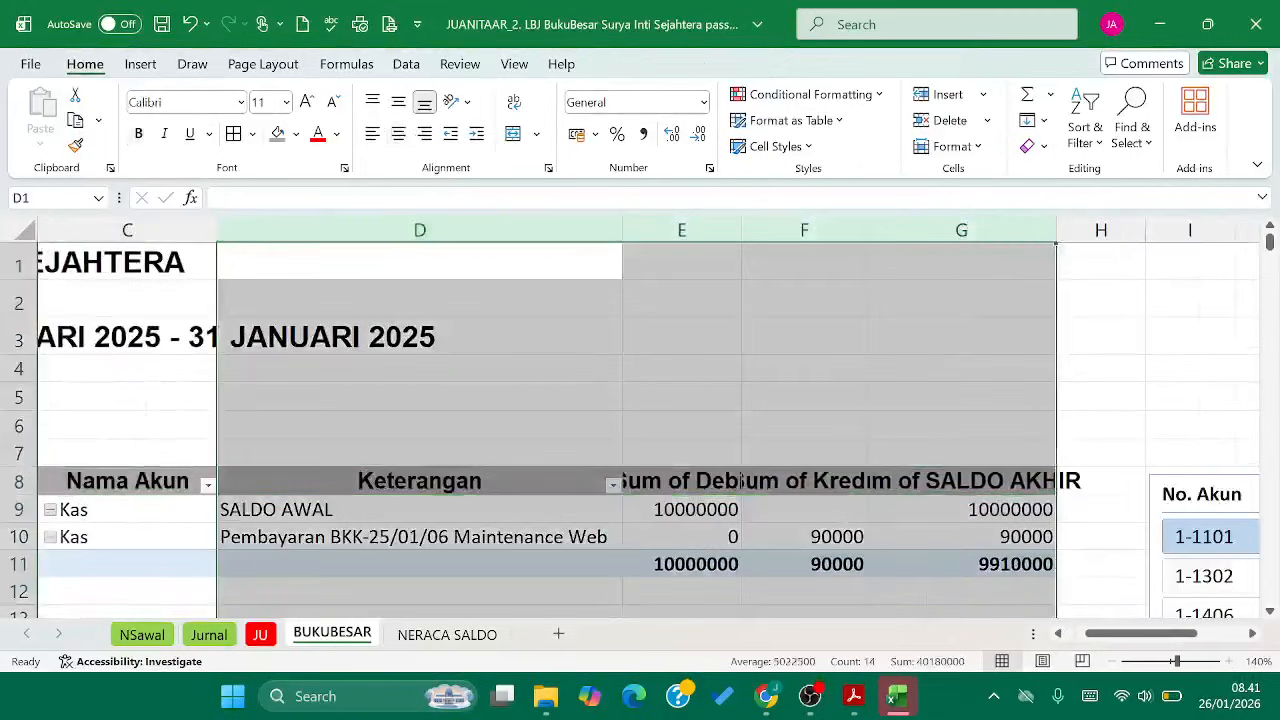
double_click(868, 218)
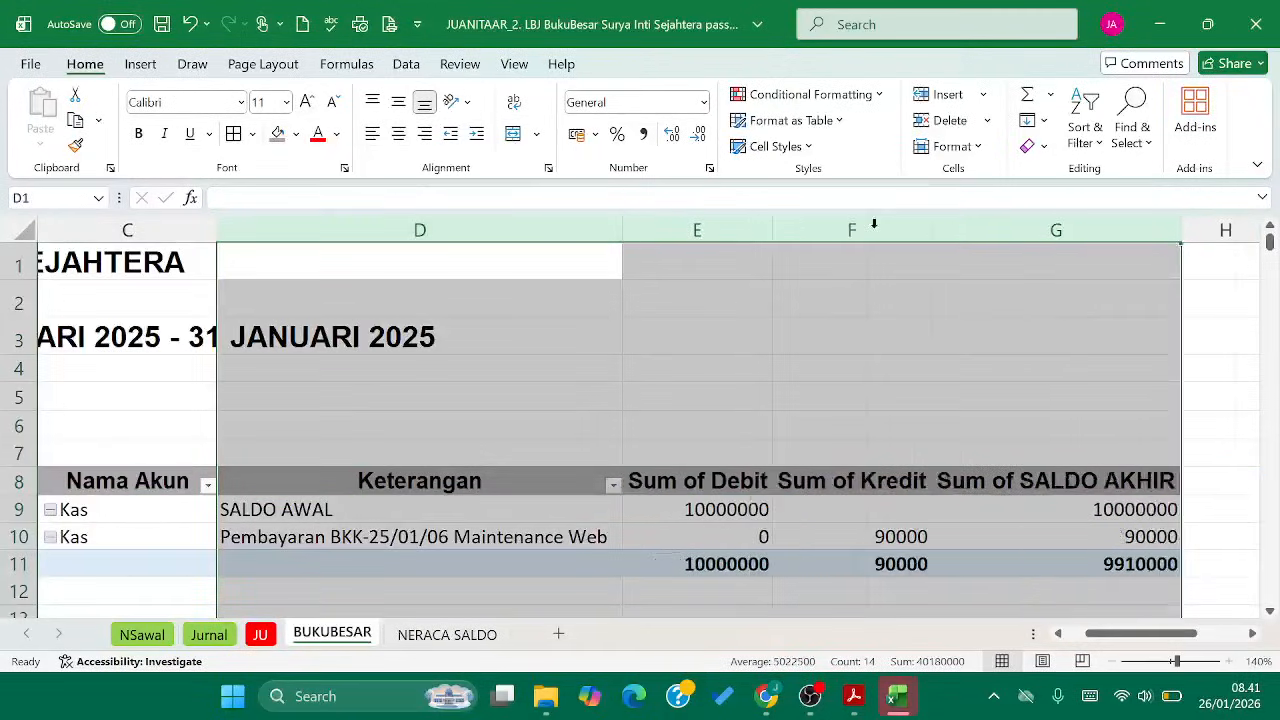
click(690, 510)
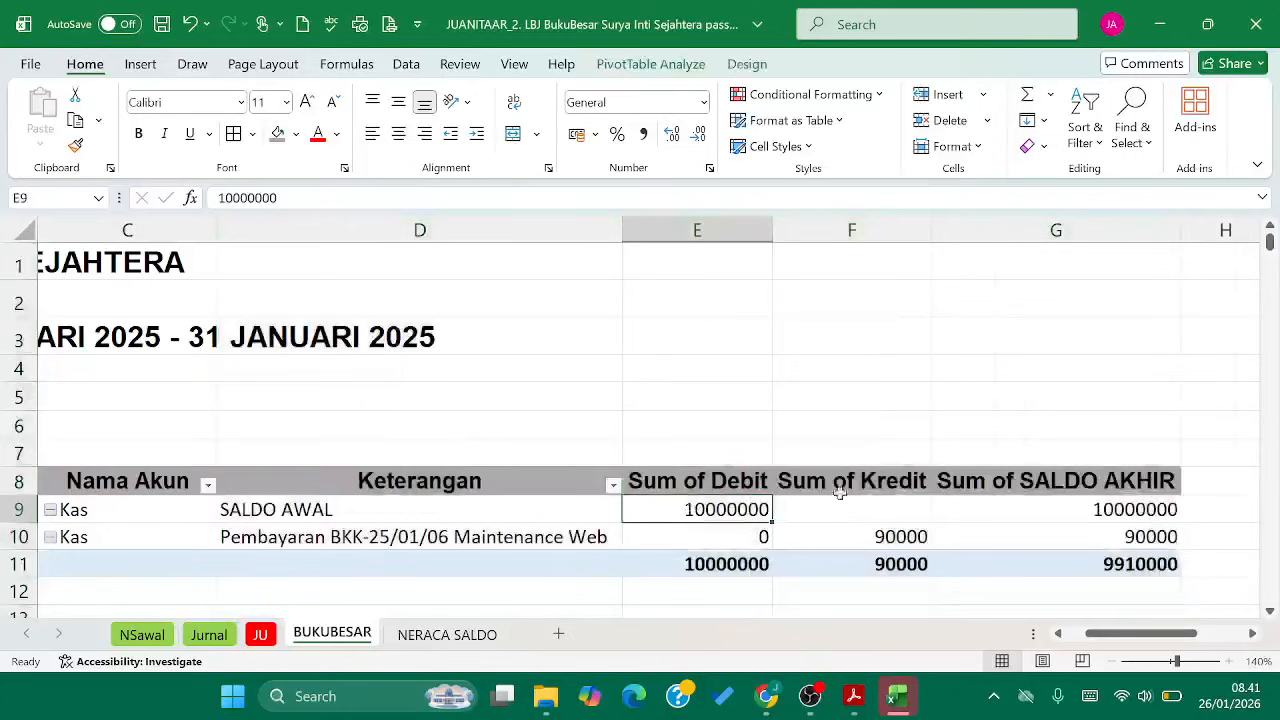
shift+click(1130, 564)
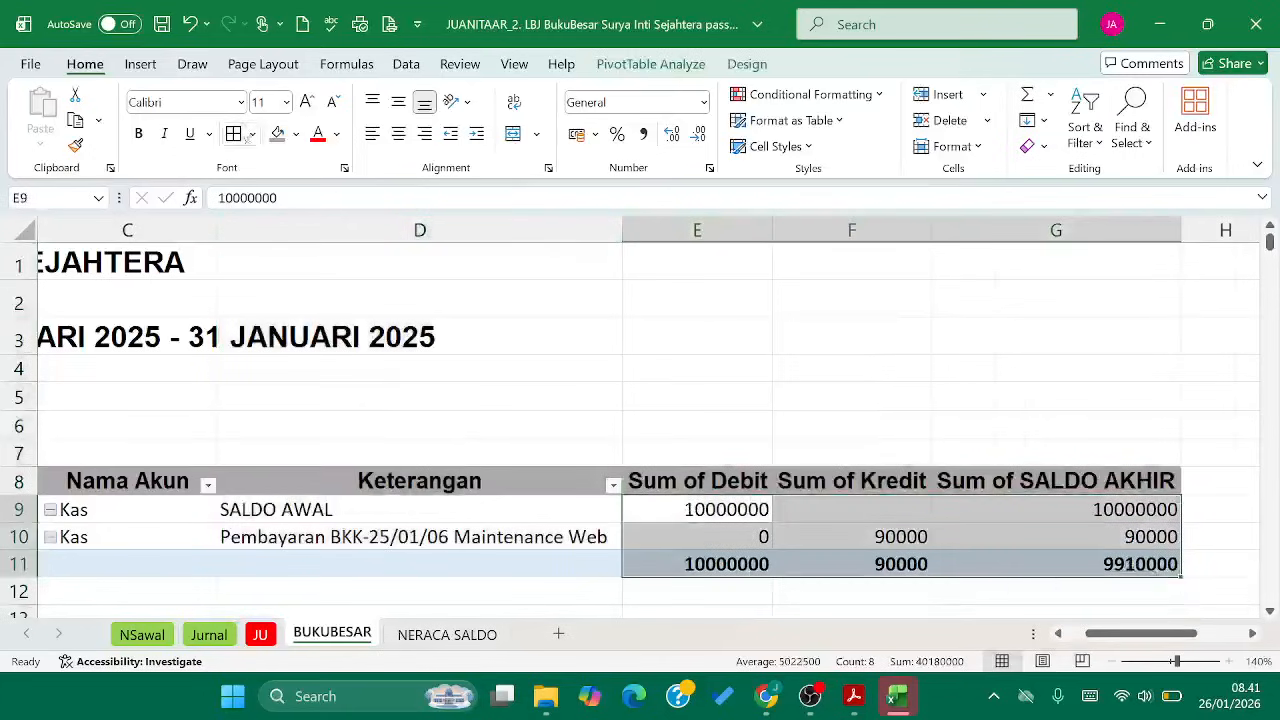
scroll(474, 400, left, 3)
scroll(474, 399, right, 3)
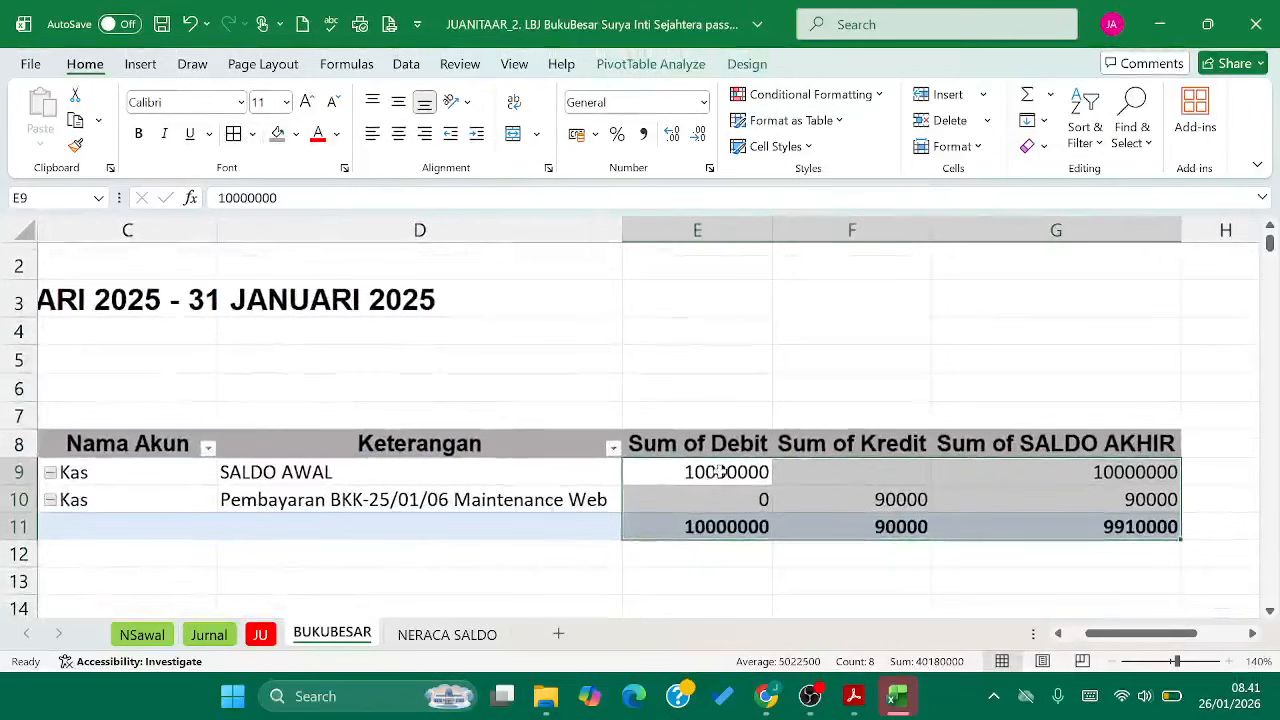
Format columns E to G with the Rp Indonesian accounting format and no decimal places
click(706, 231)
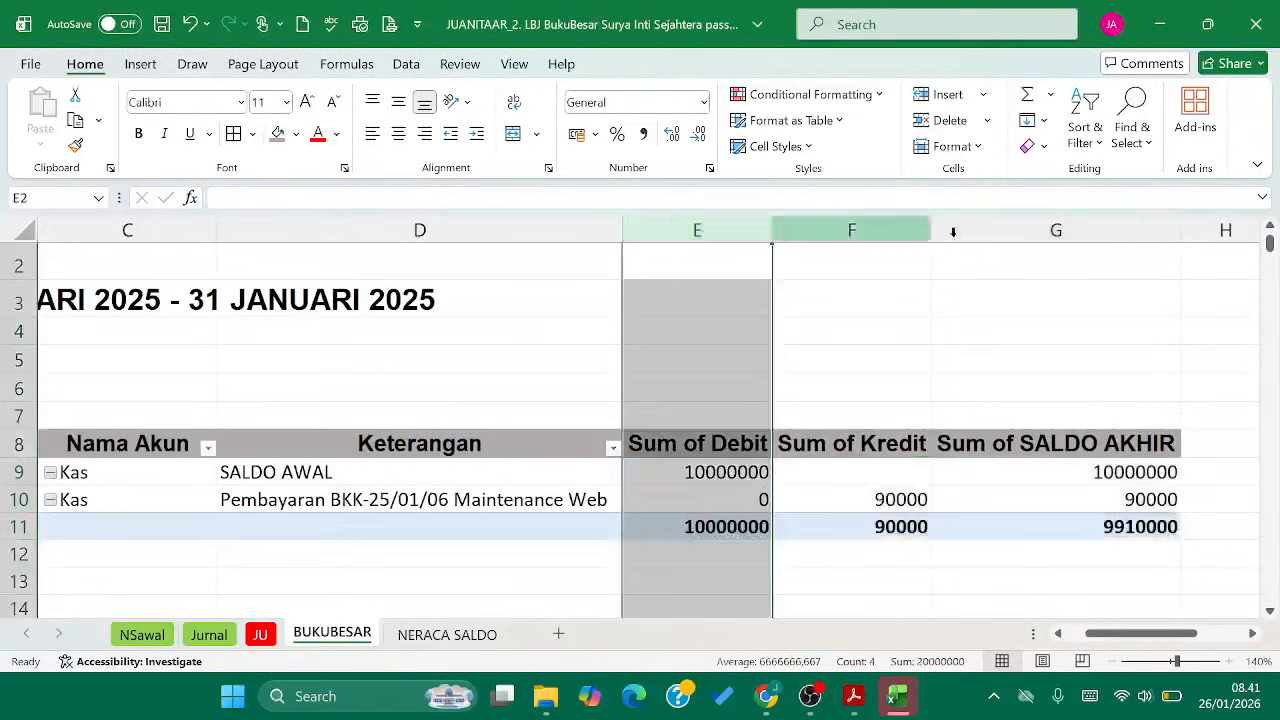
shift+click(1081, 227)
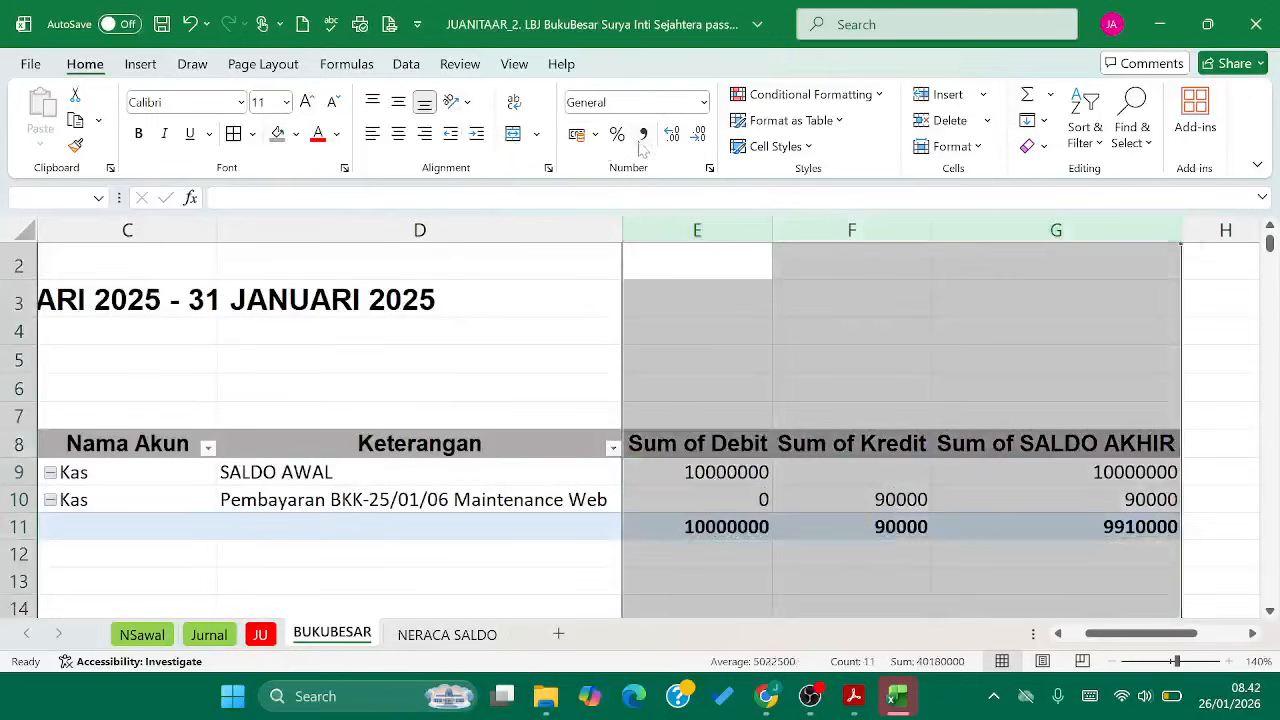
click(595, 134)
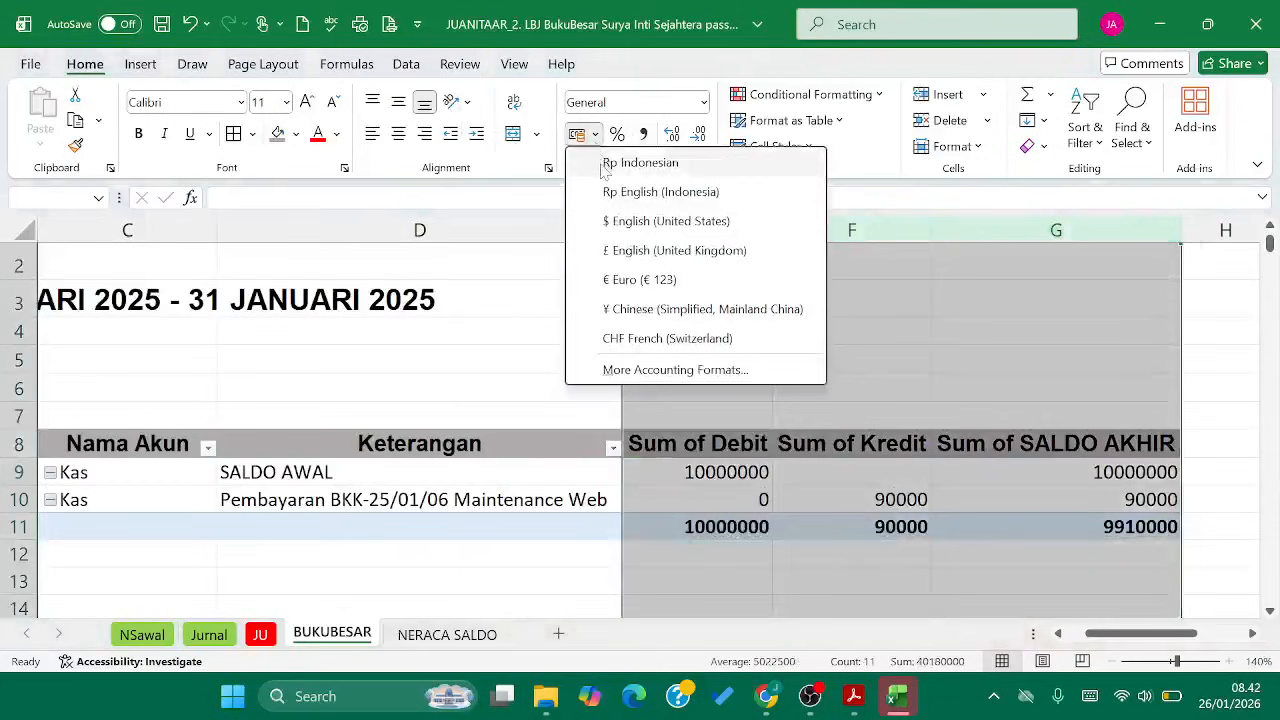
click(640, 163)
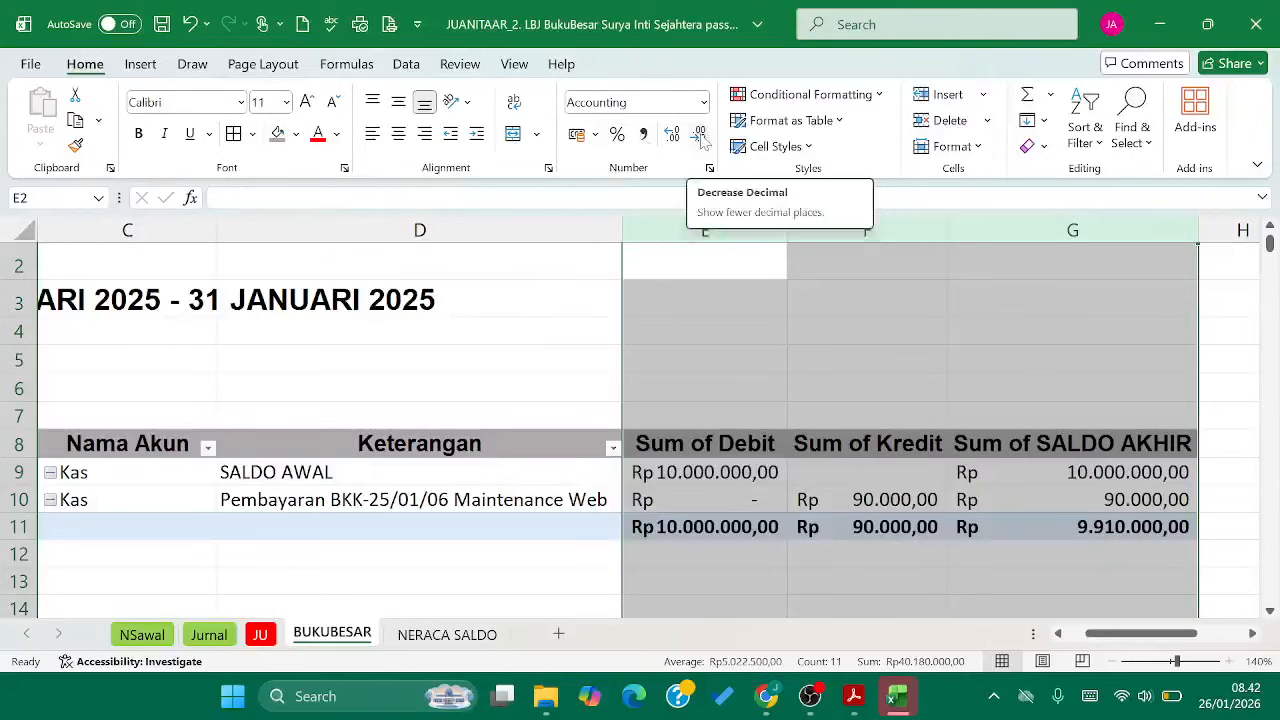
click(701, 134)
click(701, 134)
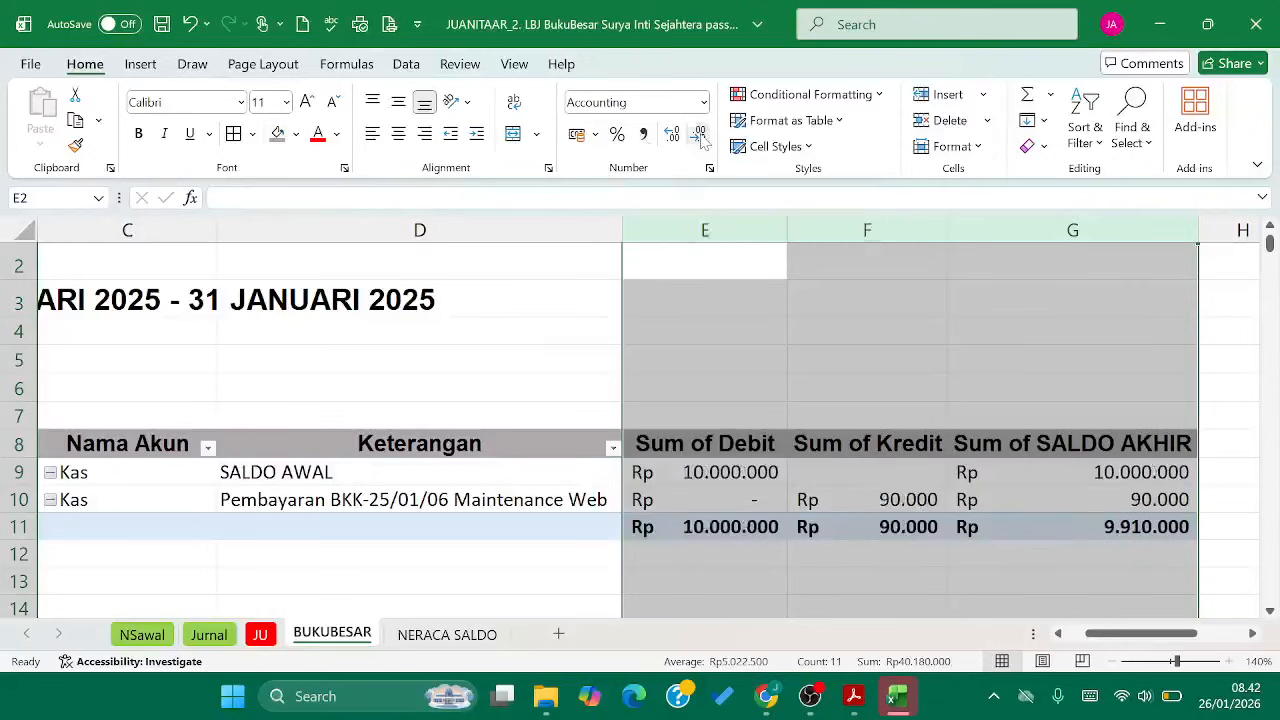
Narrow the empty column H between the PivotTable and the No. Akun slicer
click(743, 351)
scroll(743, 351, down, 4)
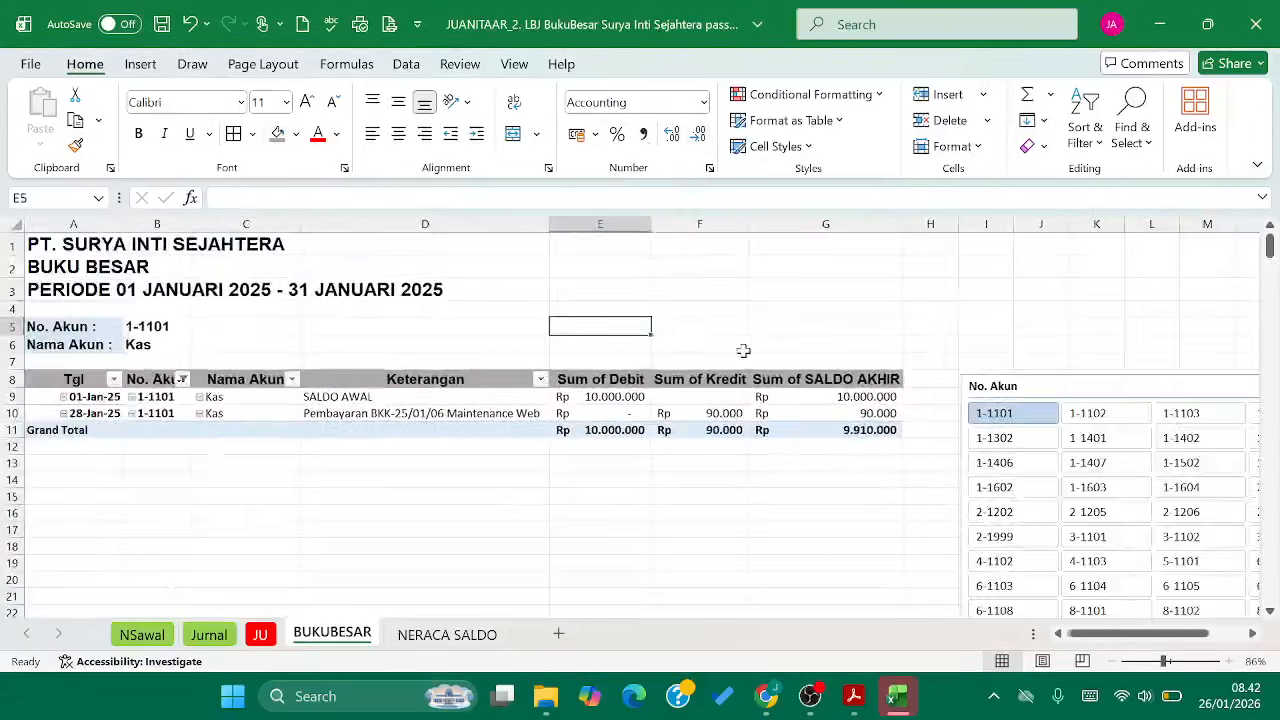
scroll(743, 351, down, 3)
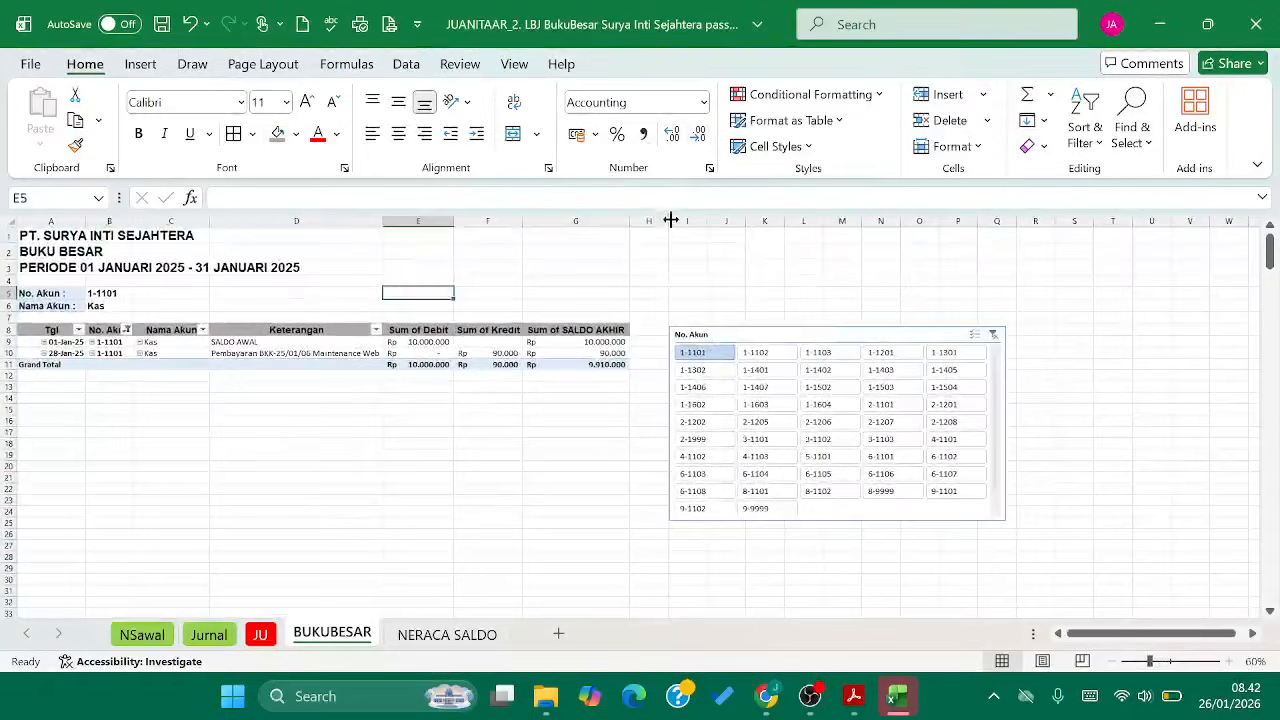
drag(669, 222, 642, 222)
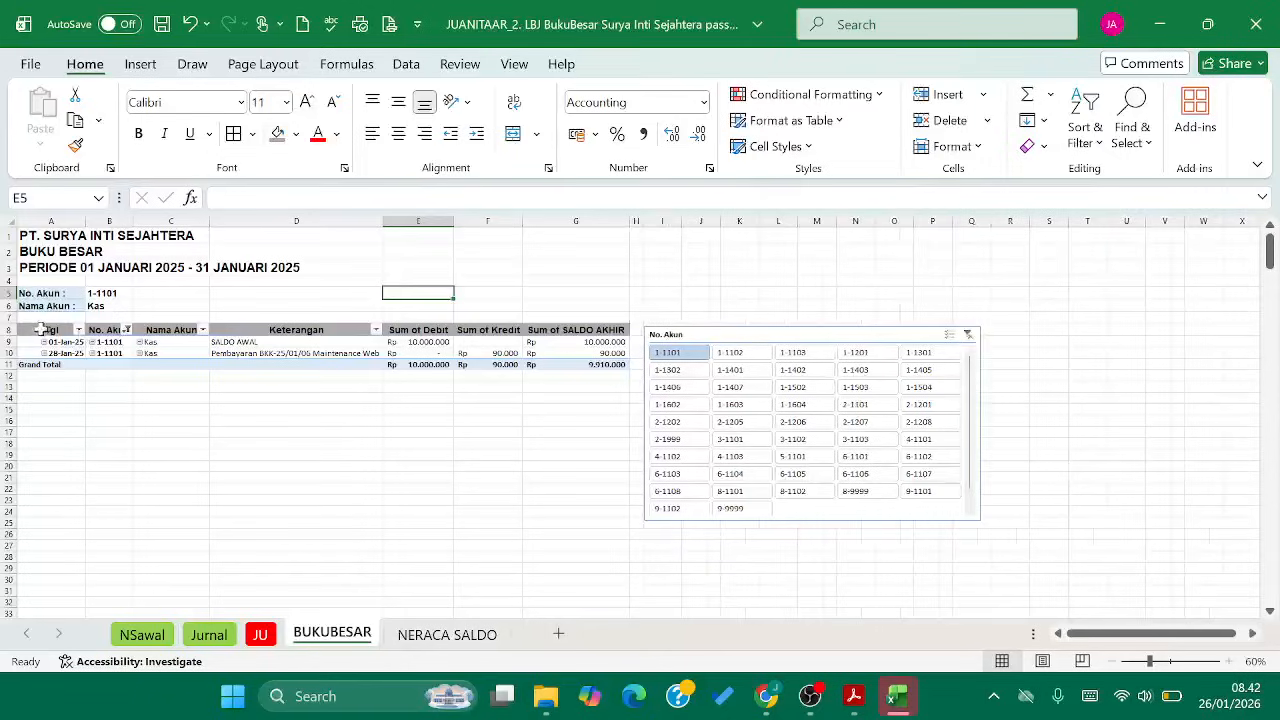
Apply all borders to the PivotTable range A8:G11, including its header and grand total rows
drag(45, 331, 591, 366)
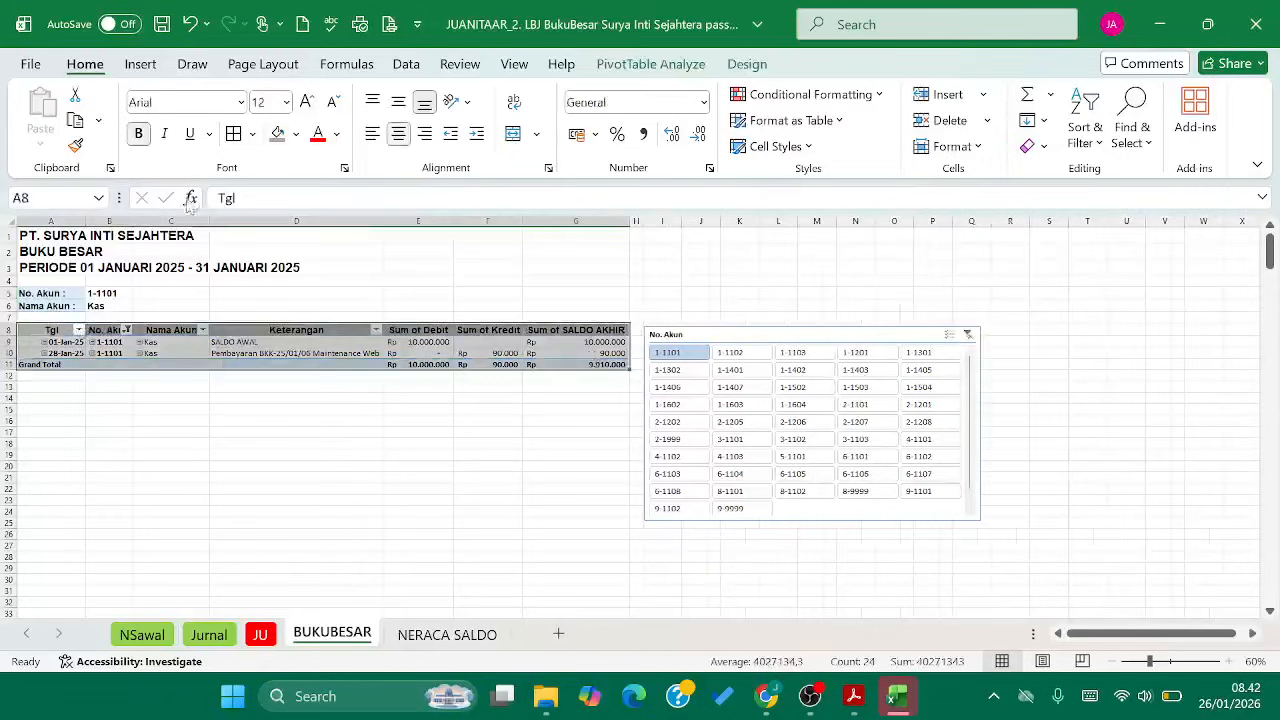
click(323, 412)
Test the No. Akun slicer with several accounts, including 1-1102, 2-1201, 1-1301, 2-1206, 4-1103 and 6-1104, and return the filter to 1-1101
click(731, 352)
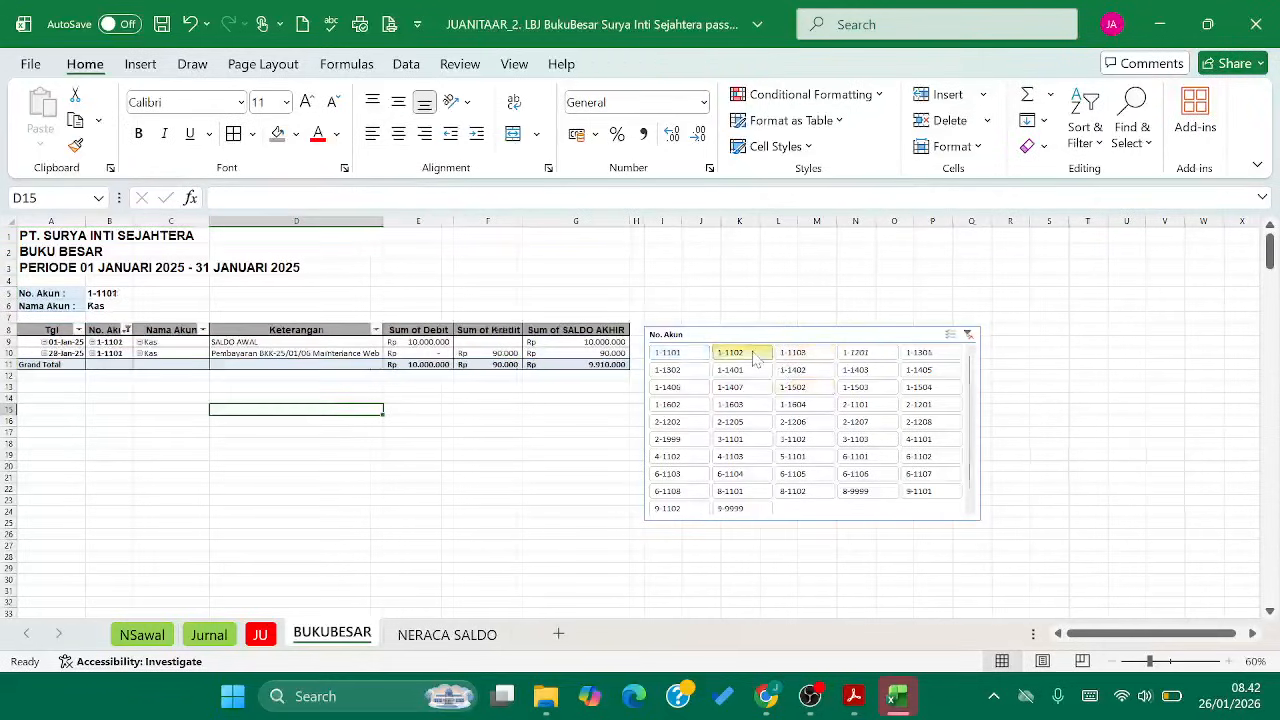
click(797, 422)
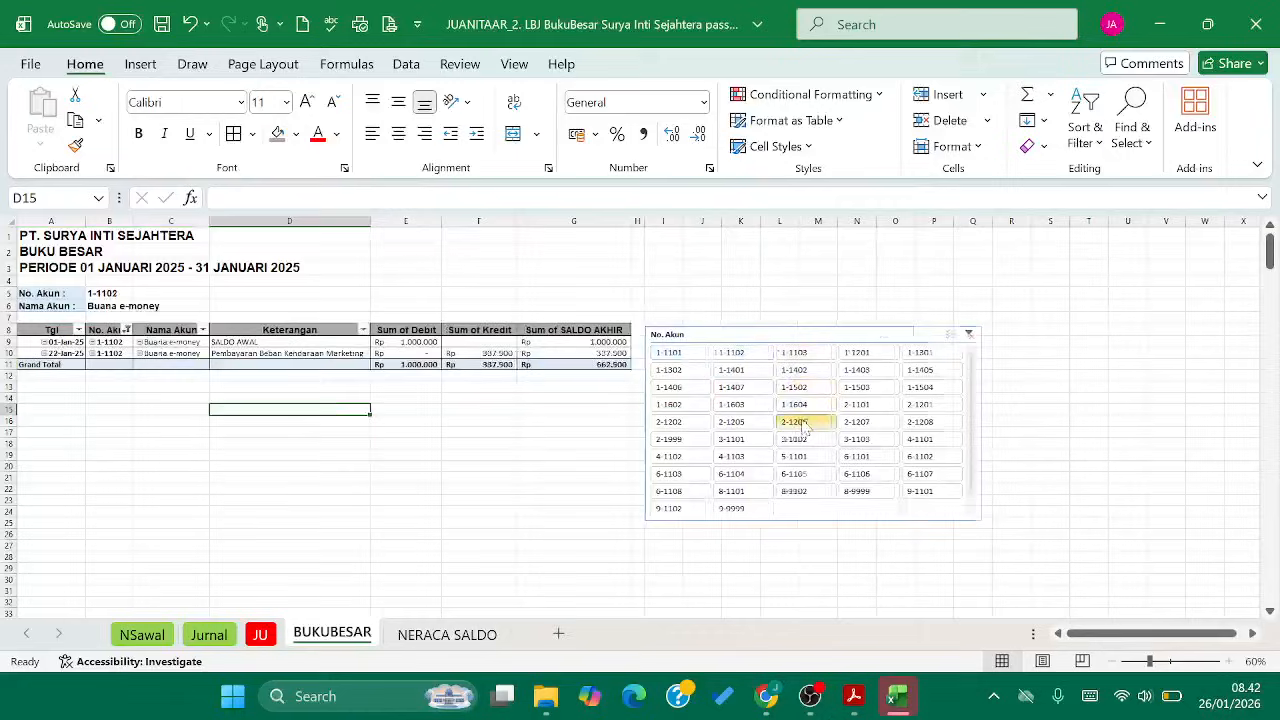
click(885, 408)
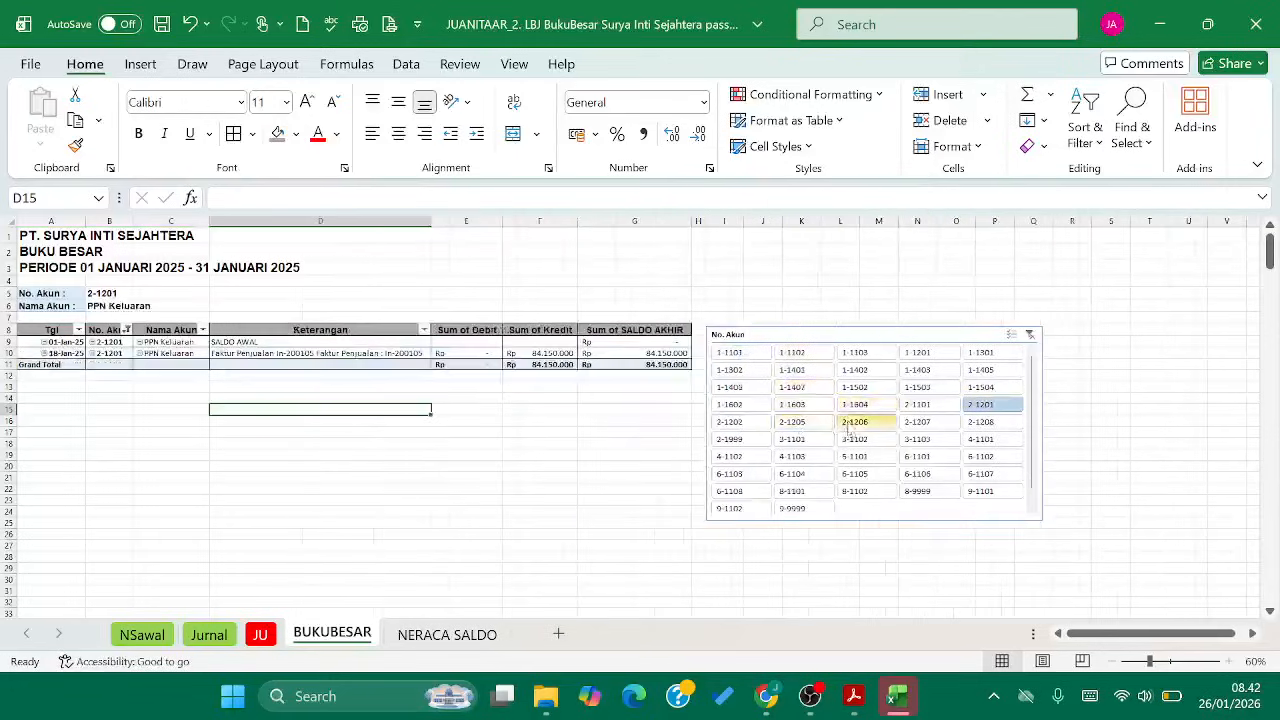
click(977, 358)
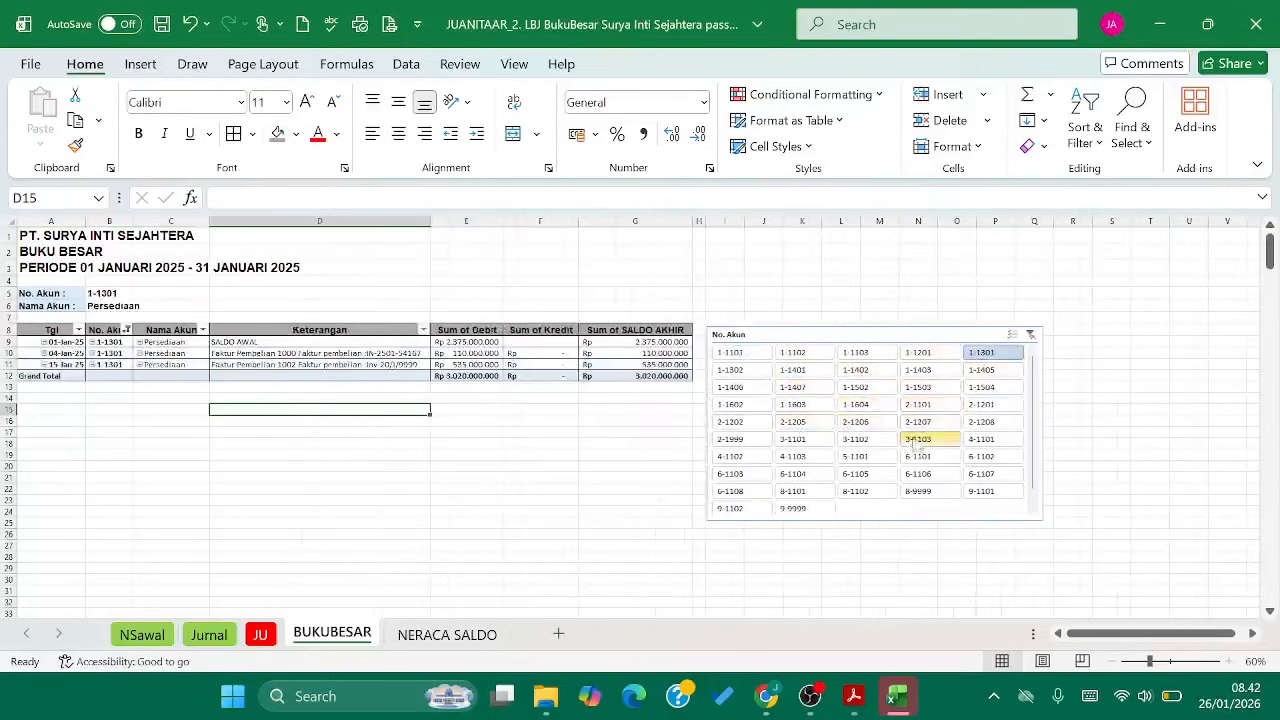
click(855, 421)
click(729, 443)
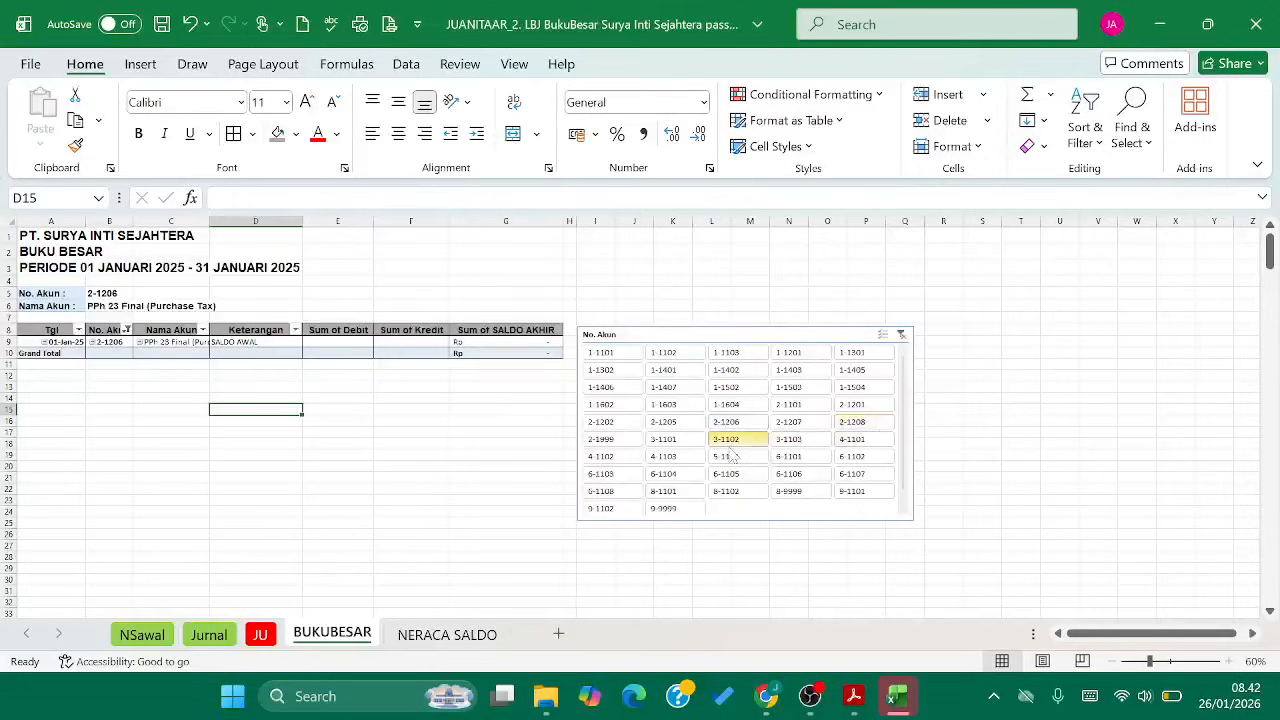
click(694, 459)
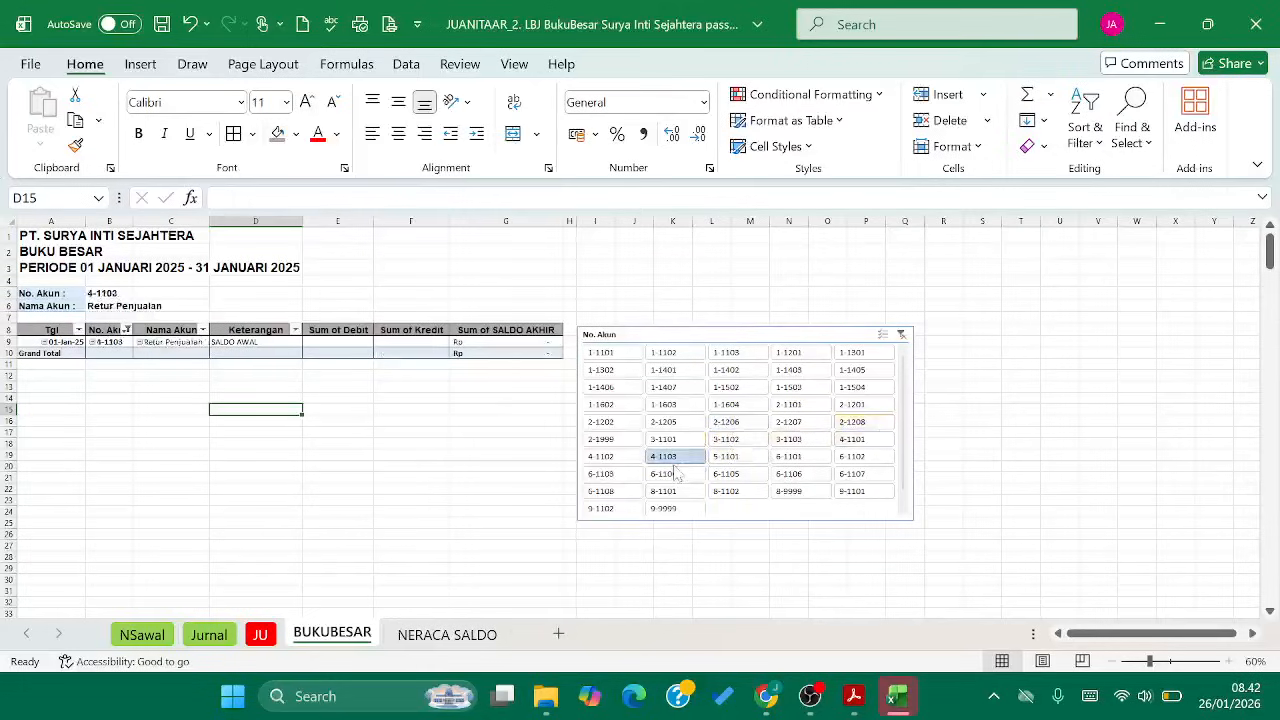
click(676, 475)
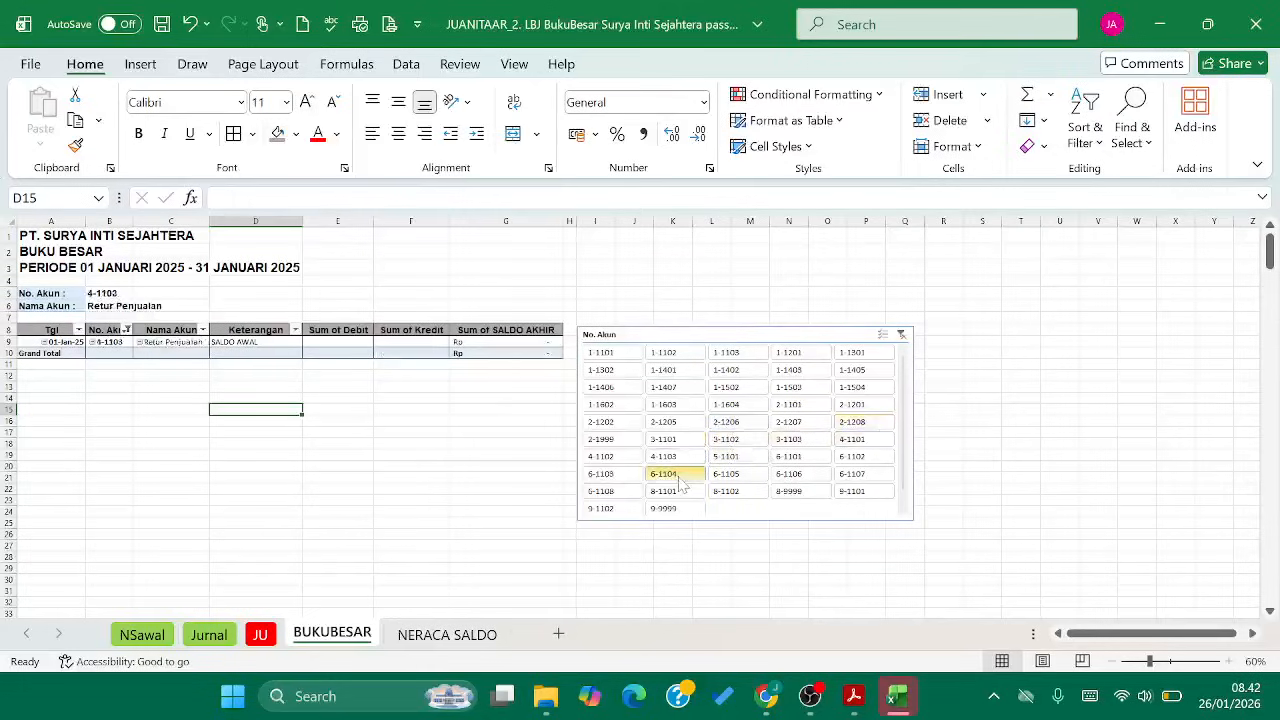
click(605, 354)
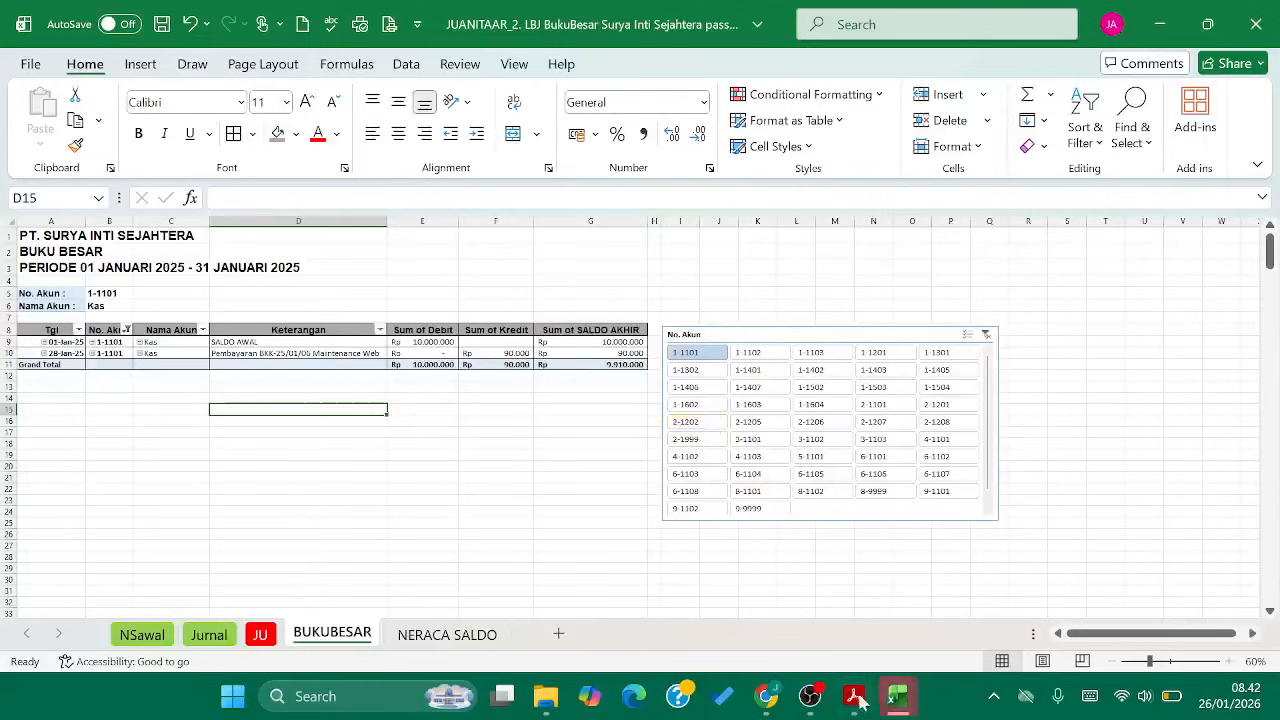
click(812, 700)
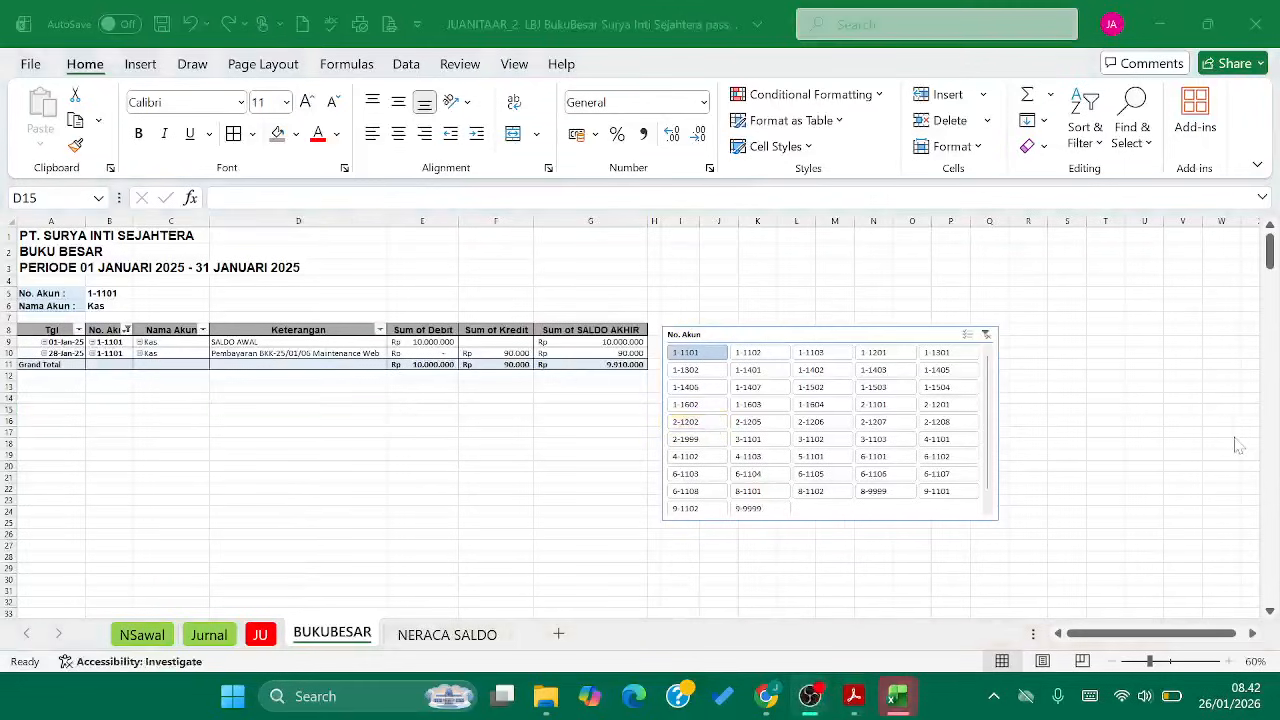